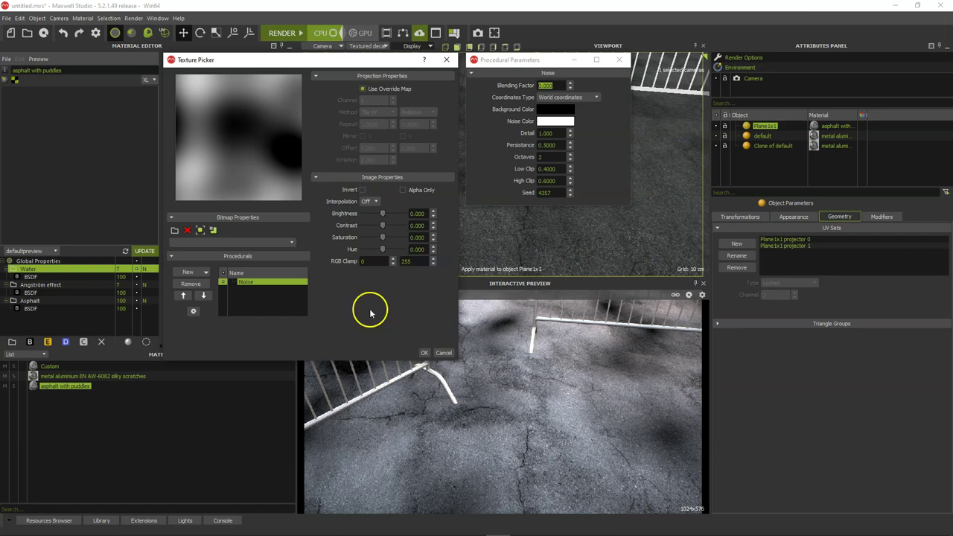
Step: Accept the noise mask for the Water layer, refresh the interactive preview and launch a full render of the scene
click(424, 353)
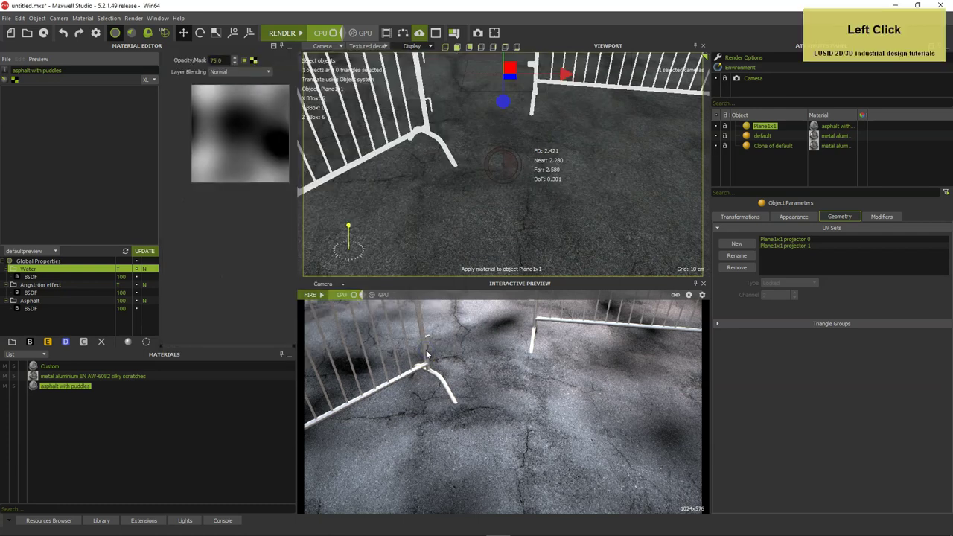
click(320, 298)
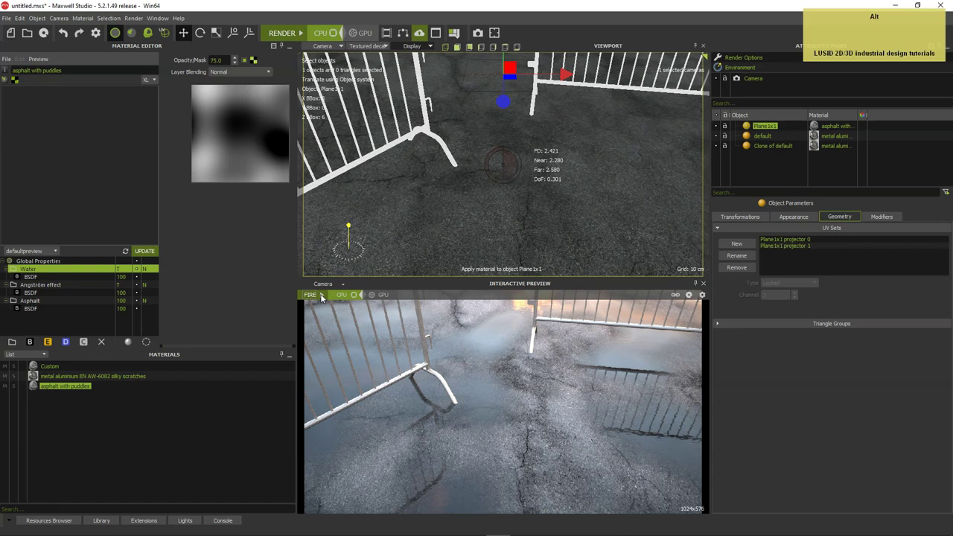
click(283, 33)
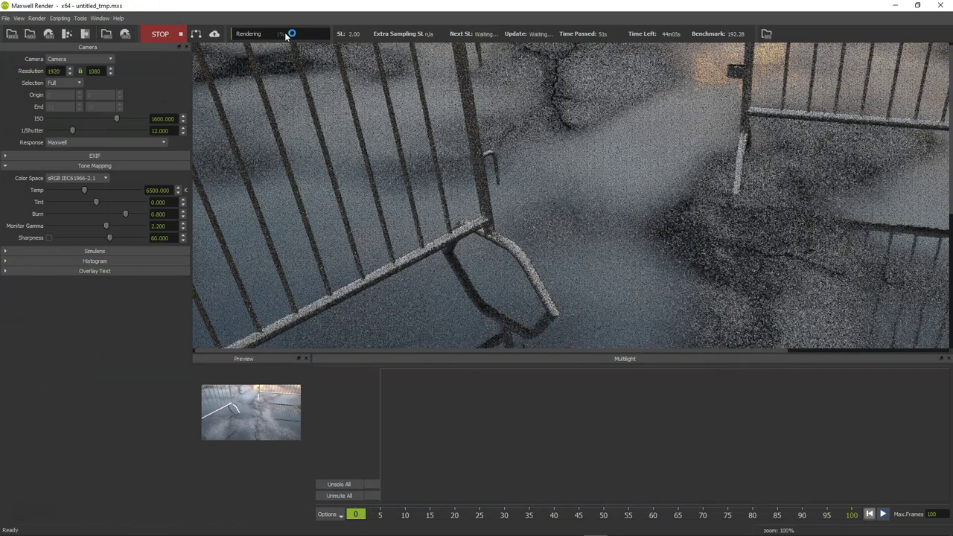
key(alt)
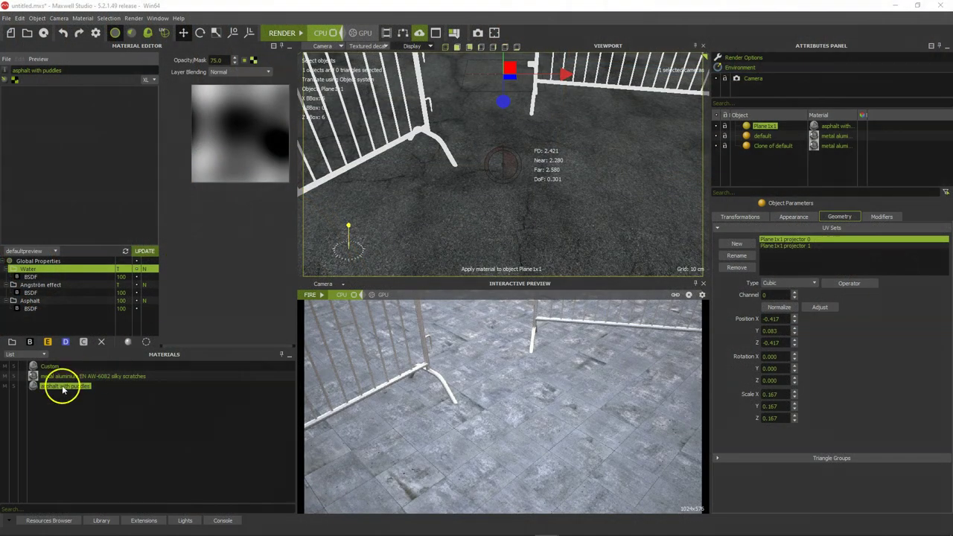
Step: Clone the "asphalt with puddles" material and rename the copy "pavement with puddles"
right_click(38, 386)
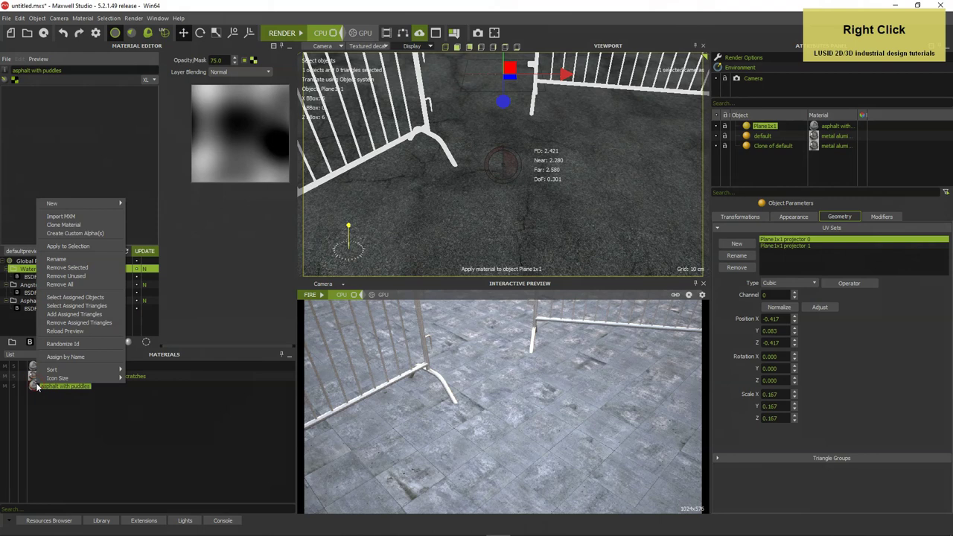
click(88, 246)
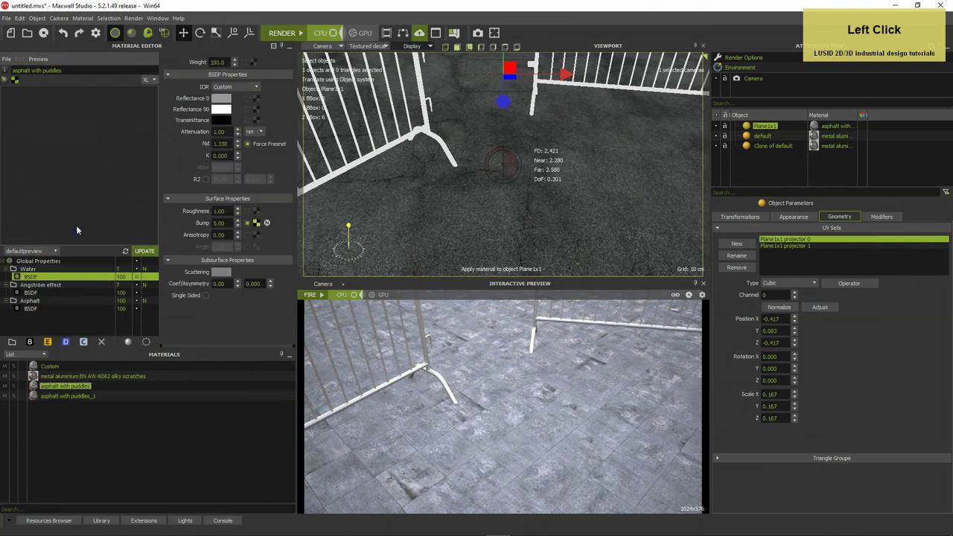
click(60, 396)
click(83, 72)
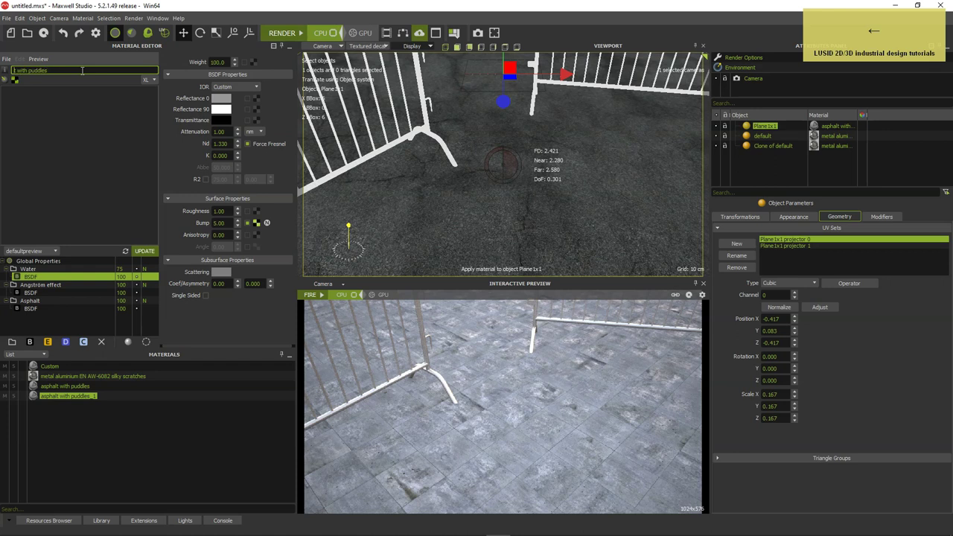
text(pavement)
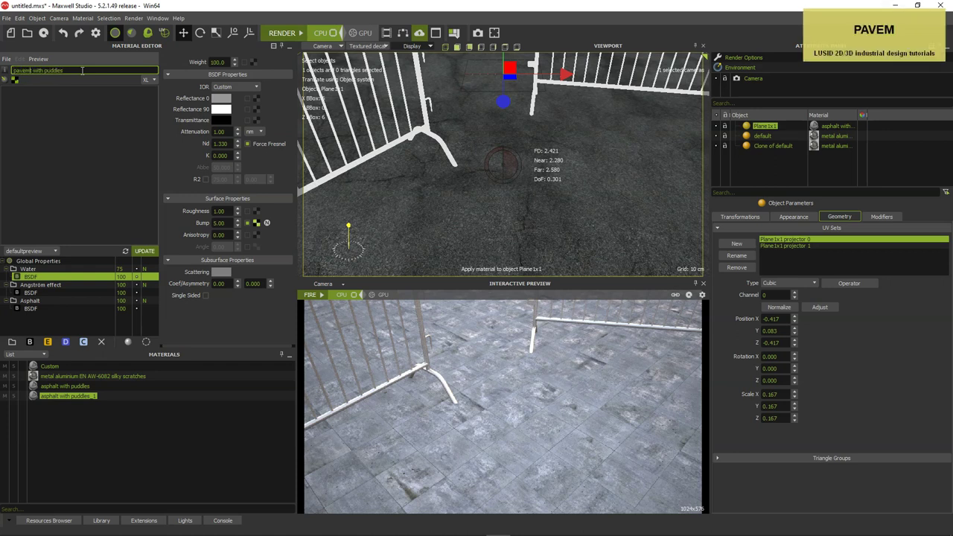
Step: Rename the new material's Asphalt layer to Pavement and disable its Water and Angström effect layers
click(32, 301)
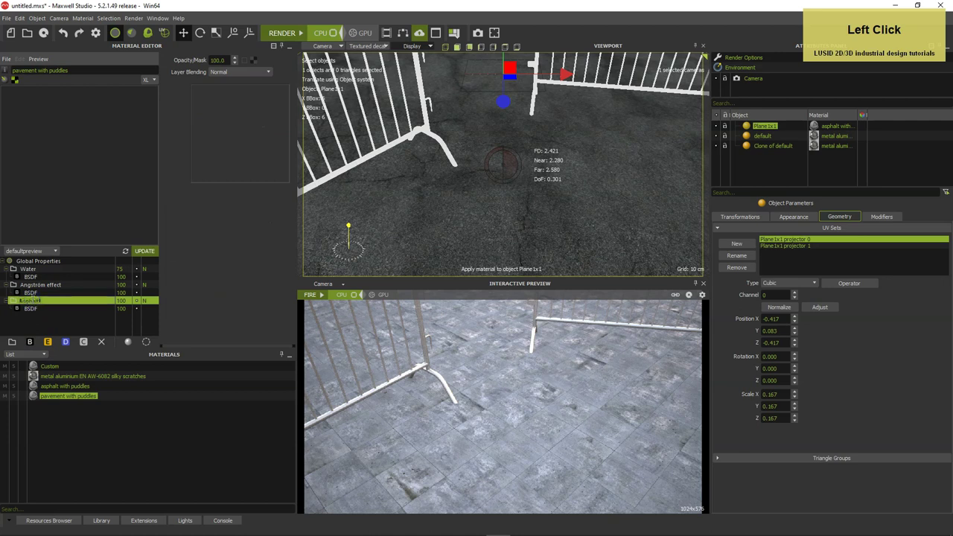
text(avement)
click(136, 270)
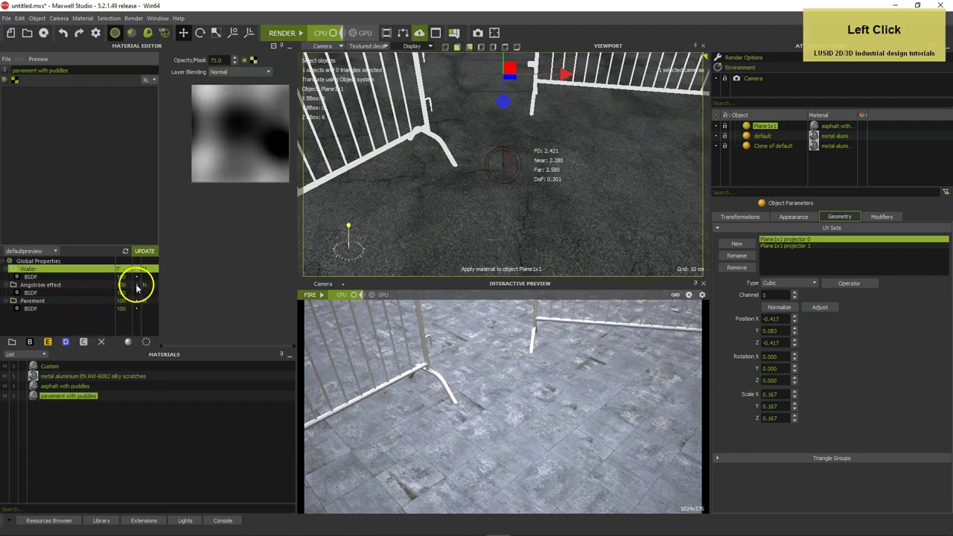
click(137, 287)
Step: Load concrete-13_d100 from the Textures folder as the Reflectance 0 texture of the Pavement layer's BSDF
click(117, 308)
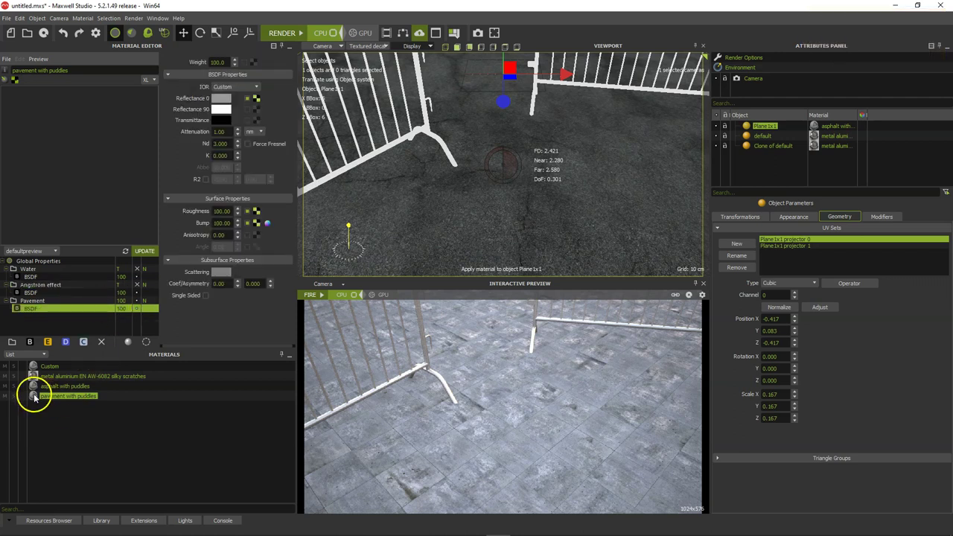
click(257, 101)
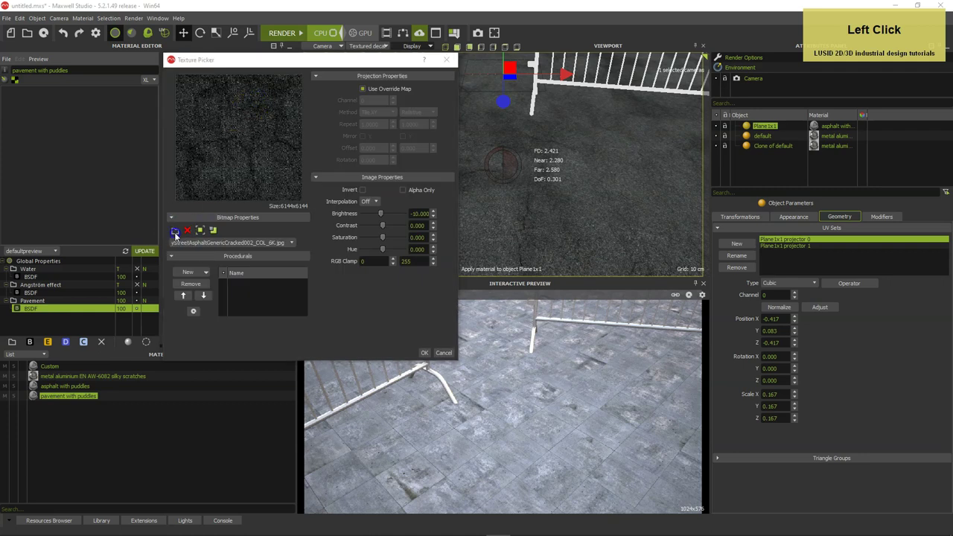
click(175, 232)
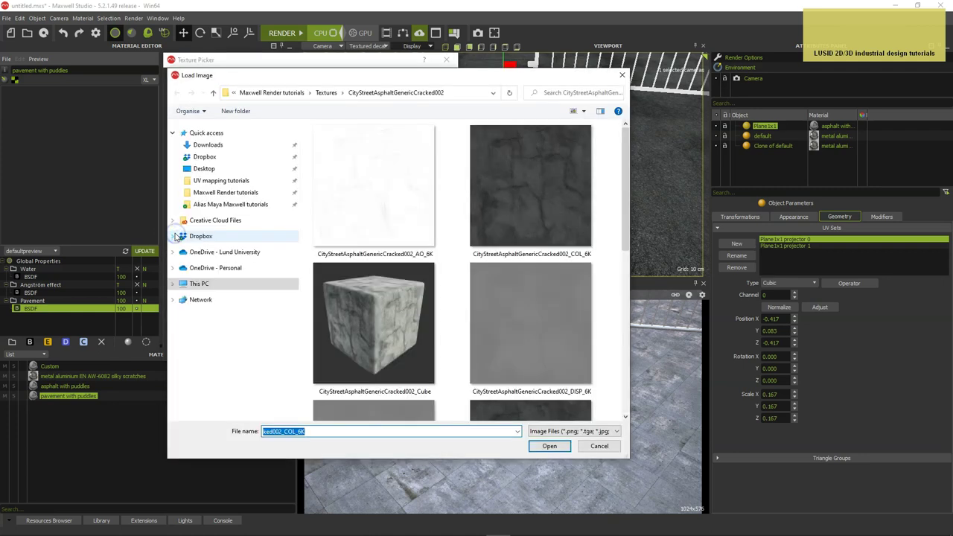
click(327, 93)
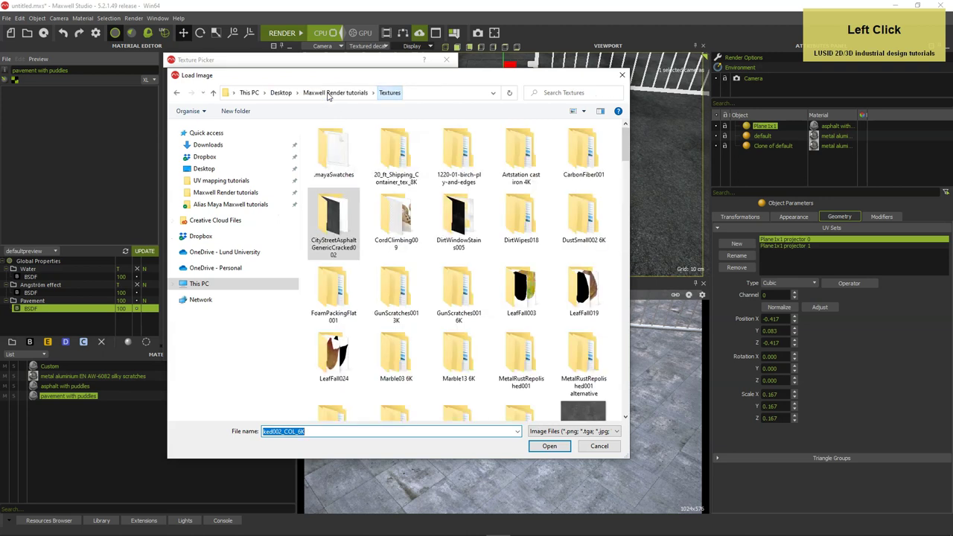
click(626, 135)
drag(626, 136, 625, 231)
click(593, 188)
click(594, 189)
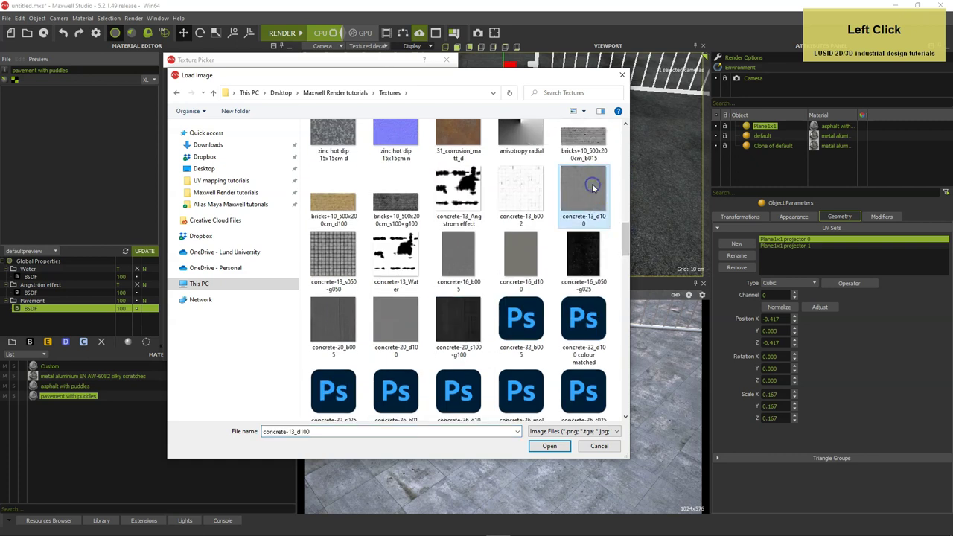
double_click(592, 188)
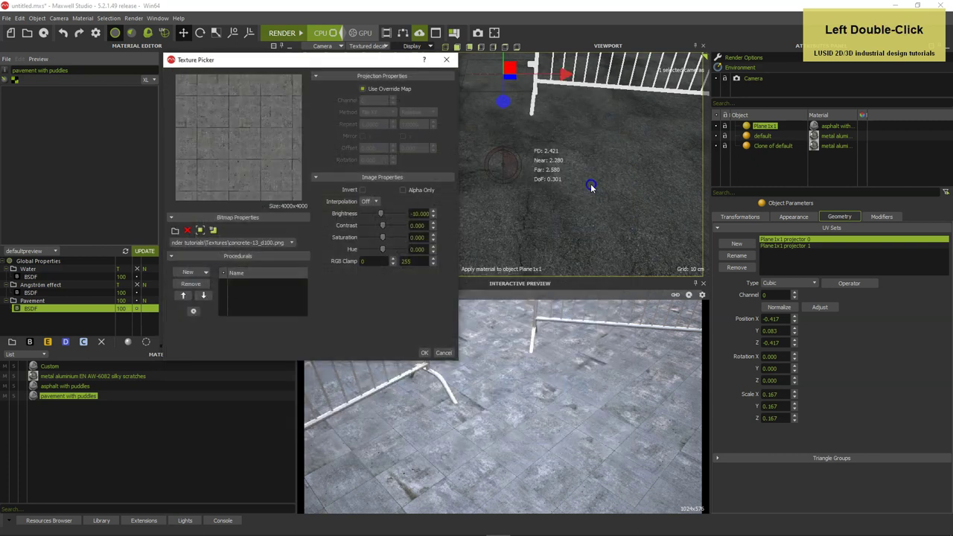
Step: Lower the brightness of the concrete-13_d100 reflectance texture and accept the texture settings
click(353, 78)
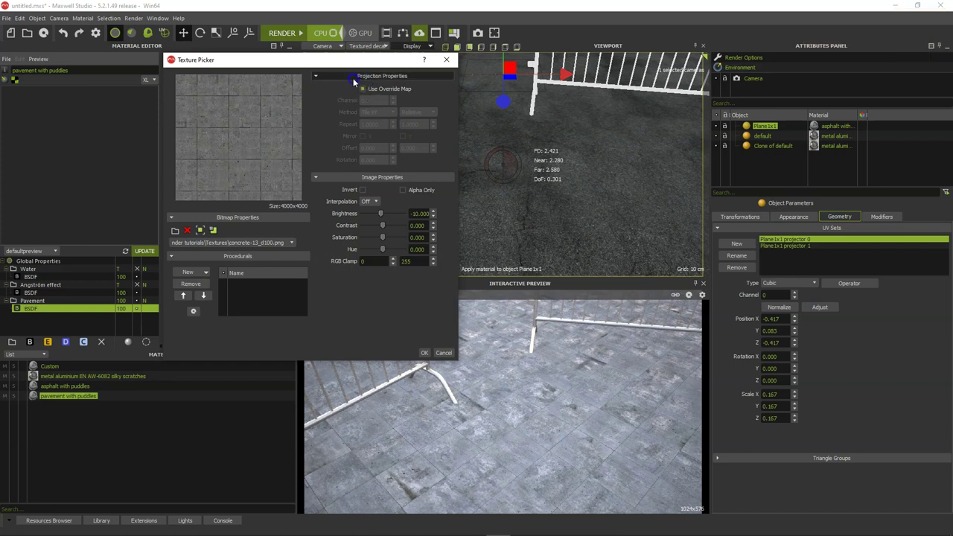
click(485, 297)
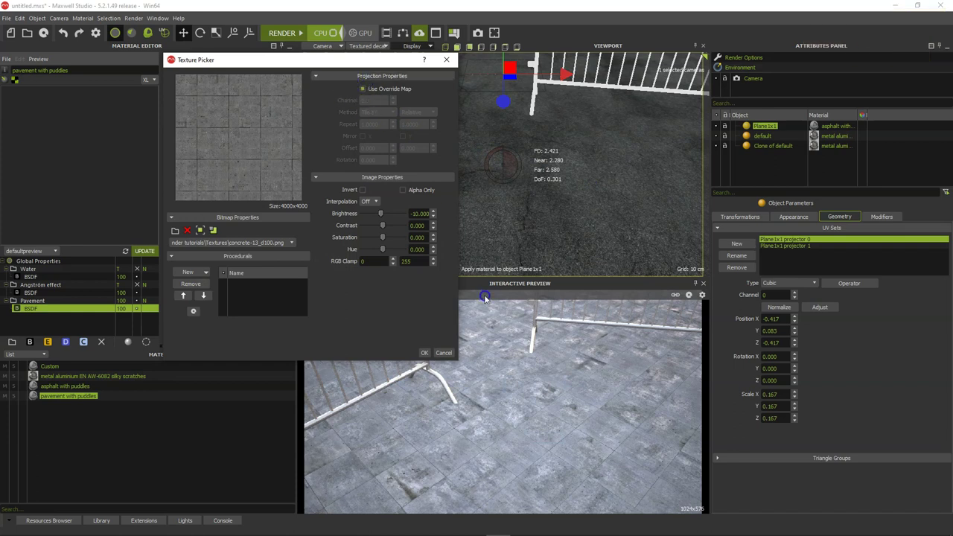
click(418, 214)
scroll(419, 214, down, 1)
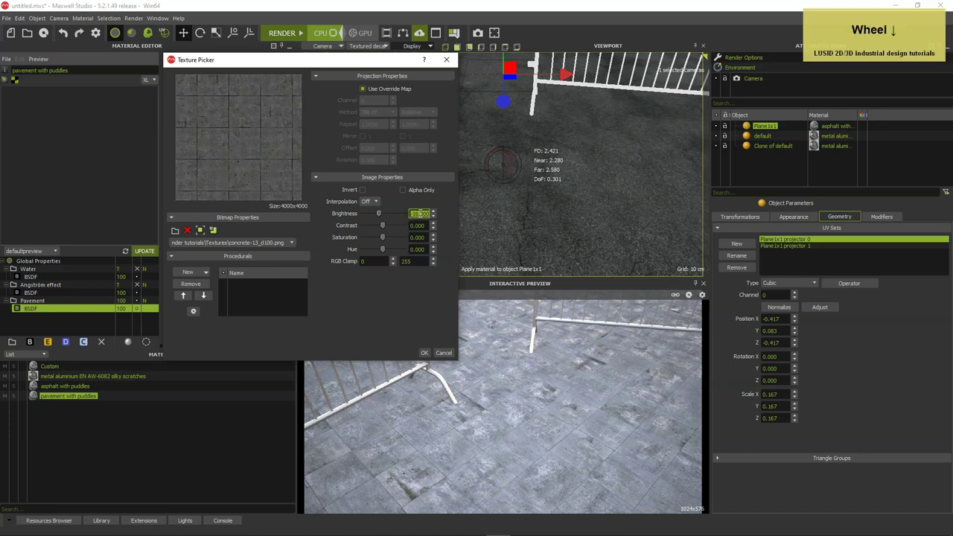
key(Return)
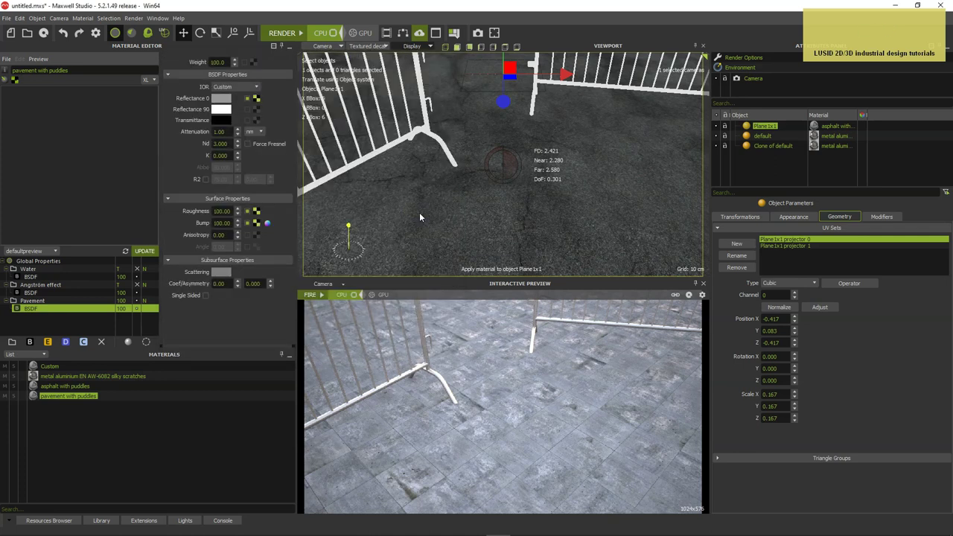
Step: Replace the Pavement BSDF's normal map with concrete-13_b002 as a regular bump texture at a bump strength of 10
click(266, 227)
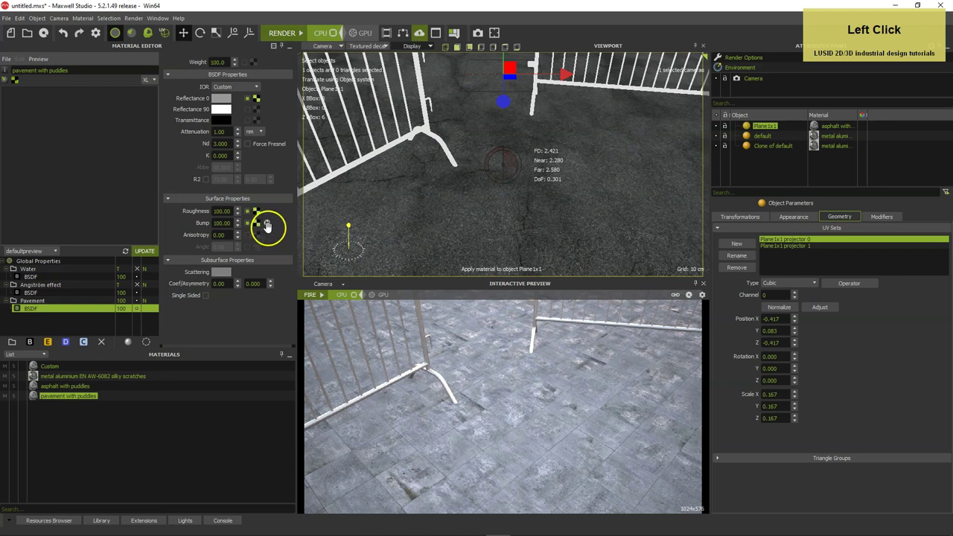
click(257, 224)
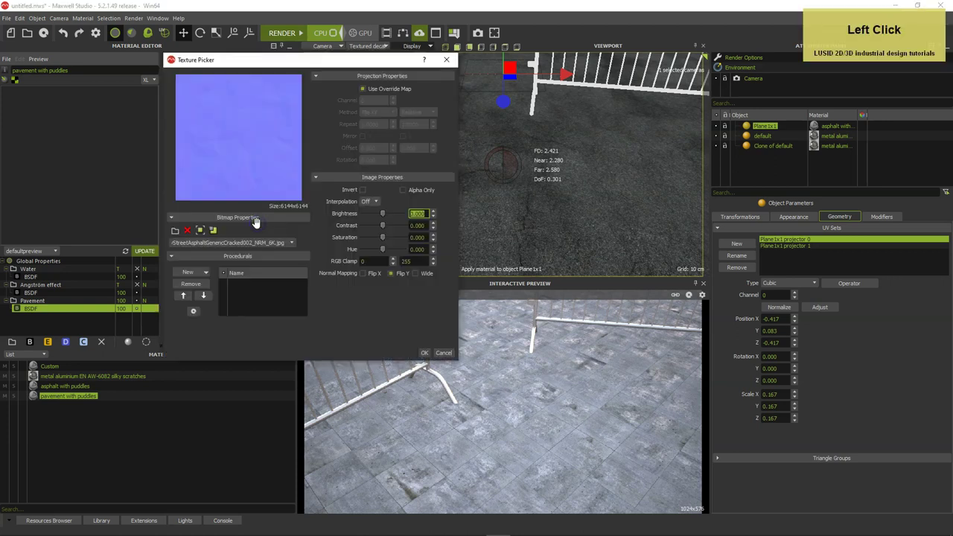
click(175, 228)
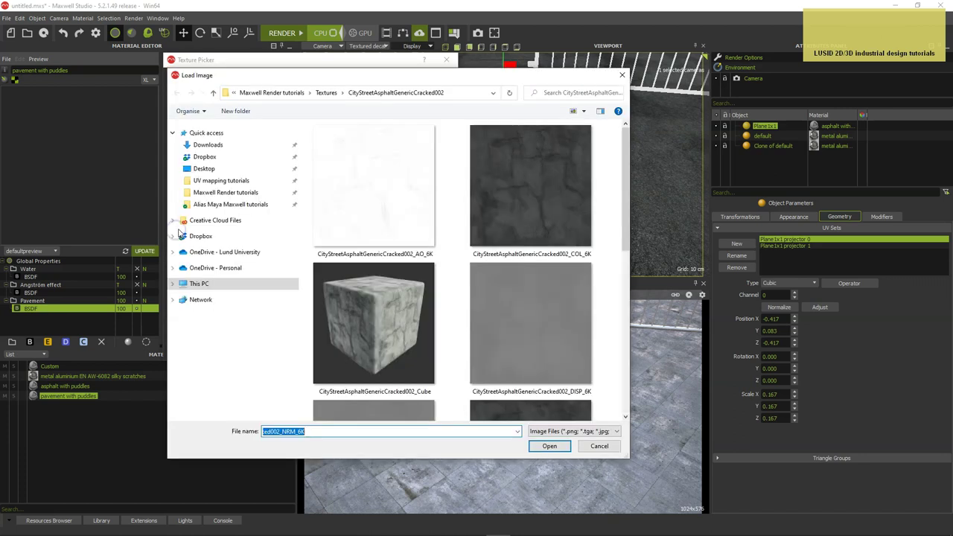
click(326, 93)
drag(624, 153, 625, 234)
click(523, 252)
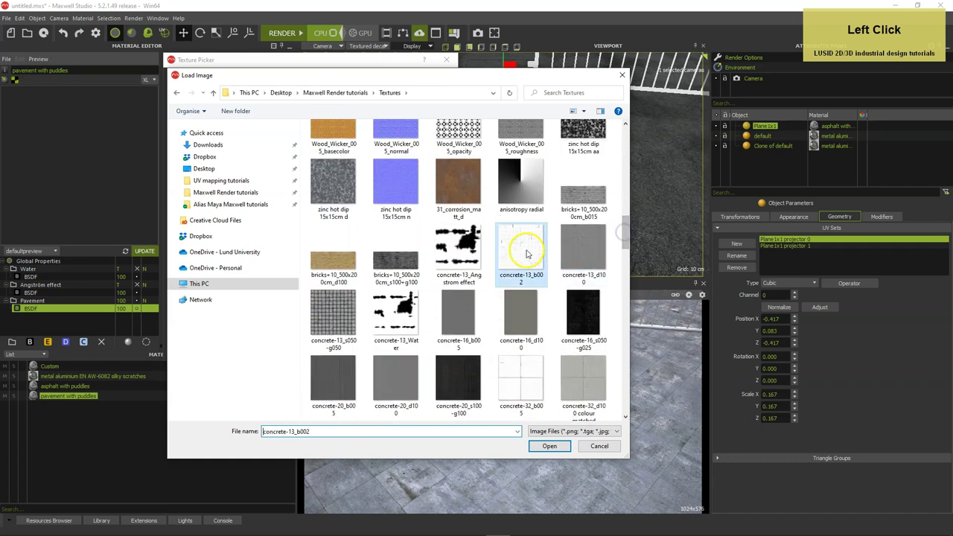
double_click(526, 254)
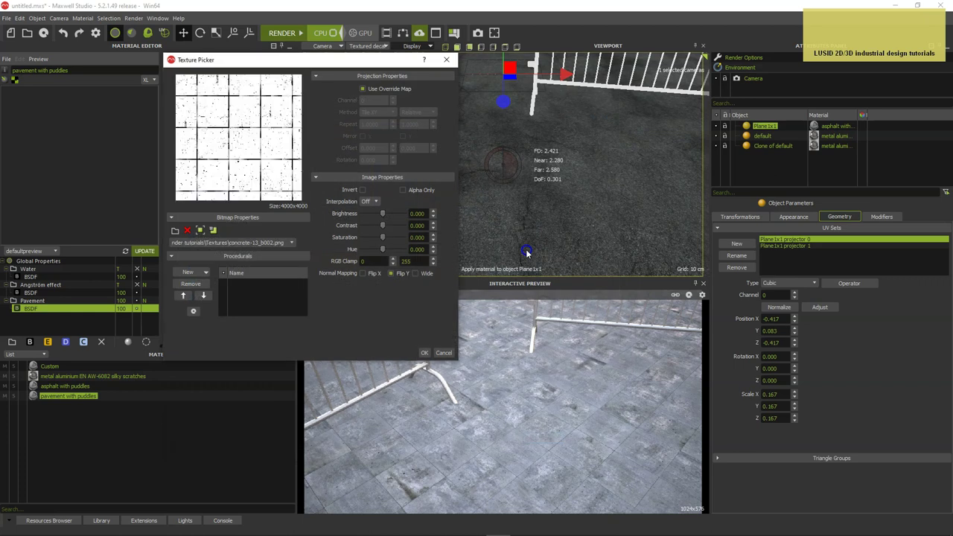
click(422, 353)
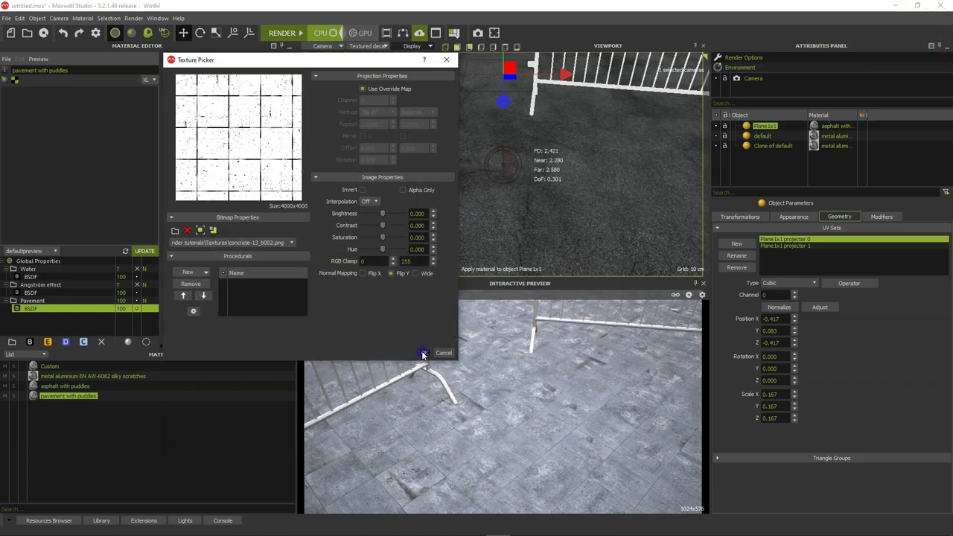
click(223, 223)
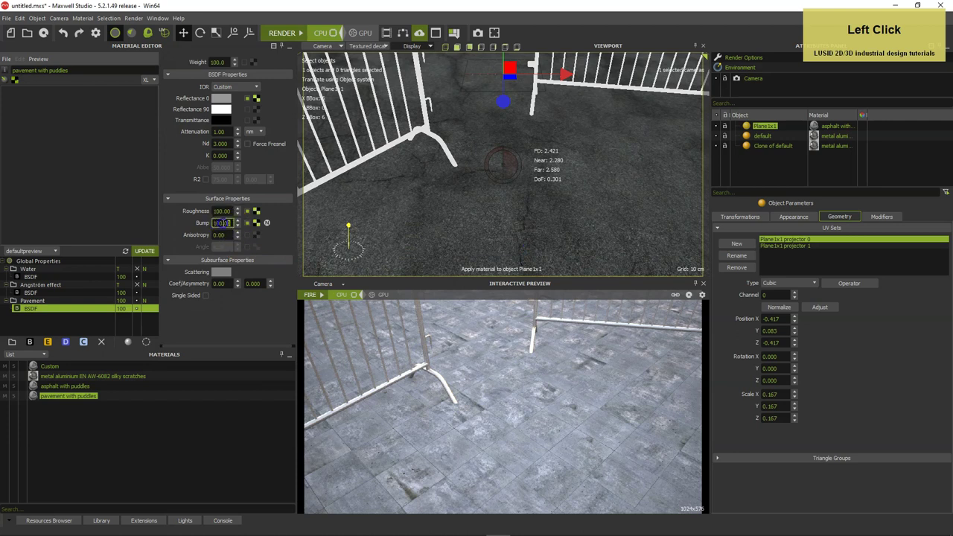
text(1)
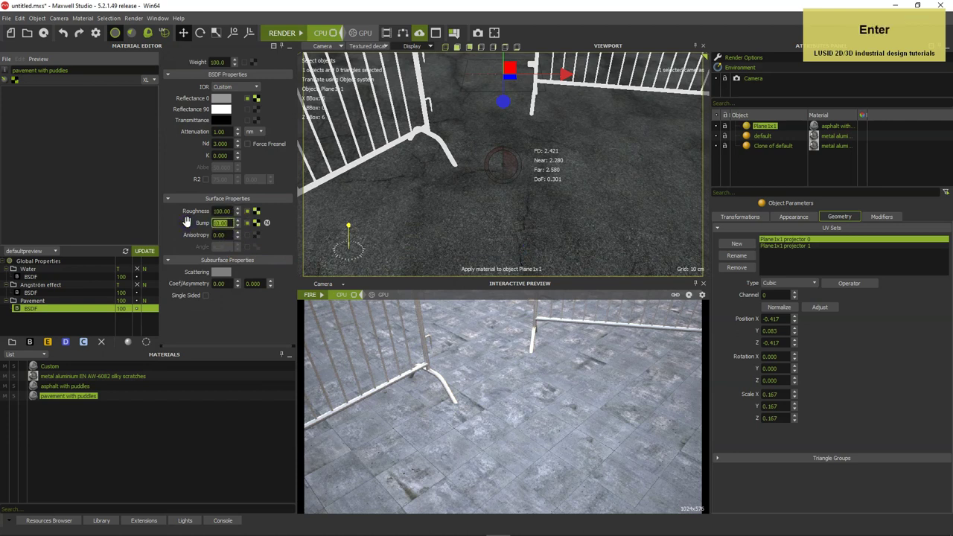
Step: Load concrete-13_s050-g050 from the Textures folder as the Pavement BSDF's roughness texture
click(256, 211)
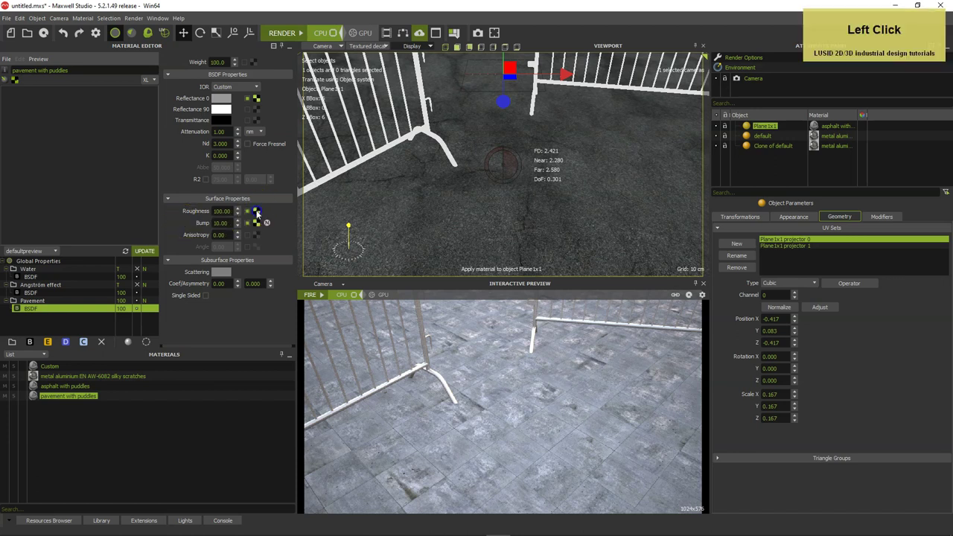
click(175, 230)
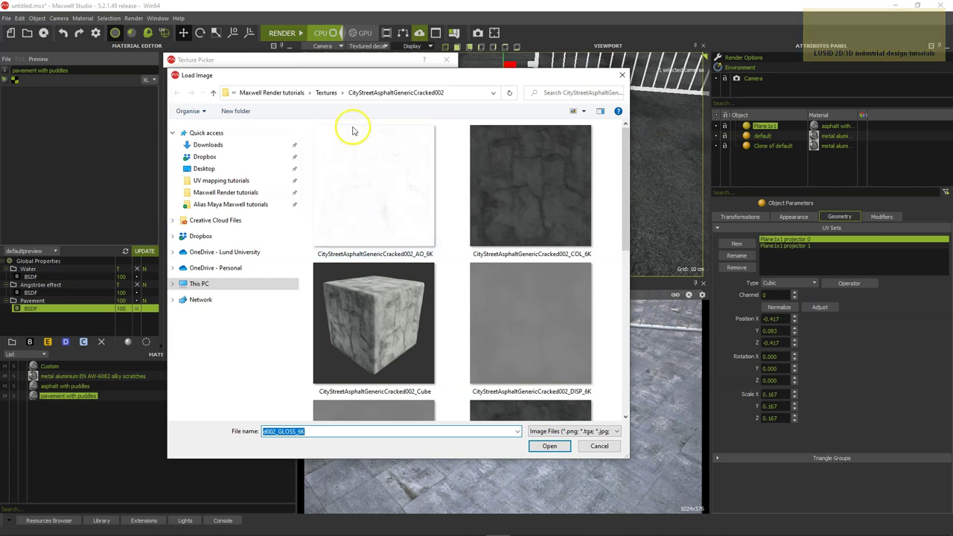
click(328, 93)
drag(626, 154, 619, 228)
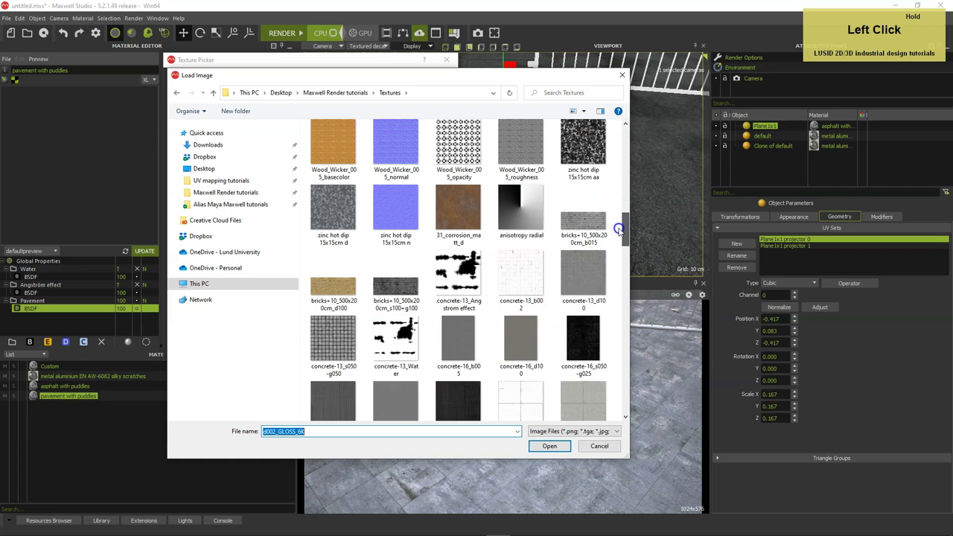
double_click(335, 343)
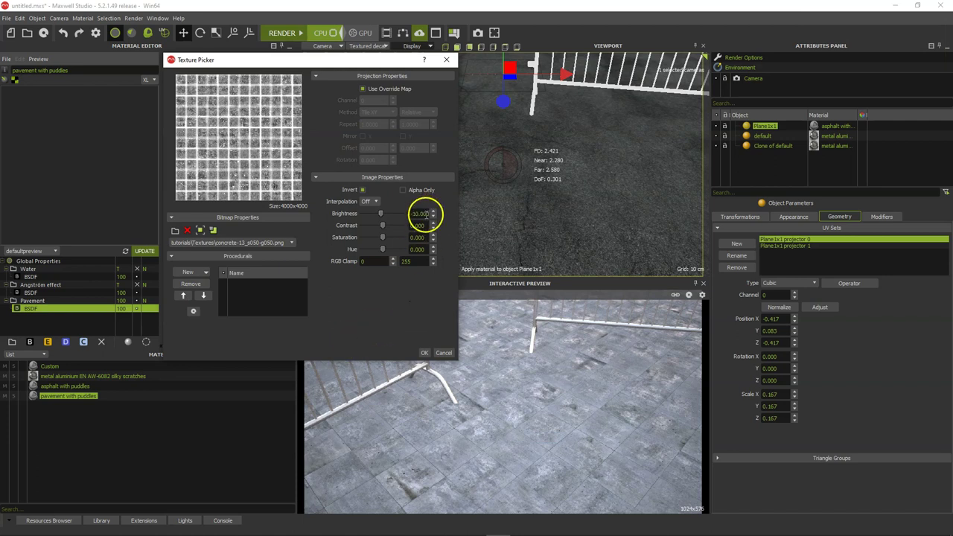
Step: Set the roughness texture's brightness and contrast to -55 and open its enlarged image view
double_click(419, 214)
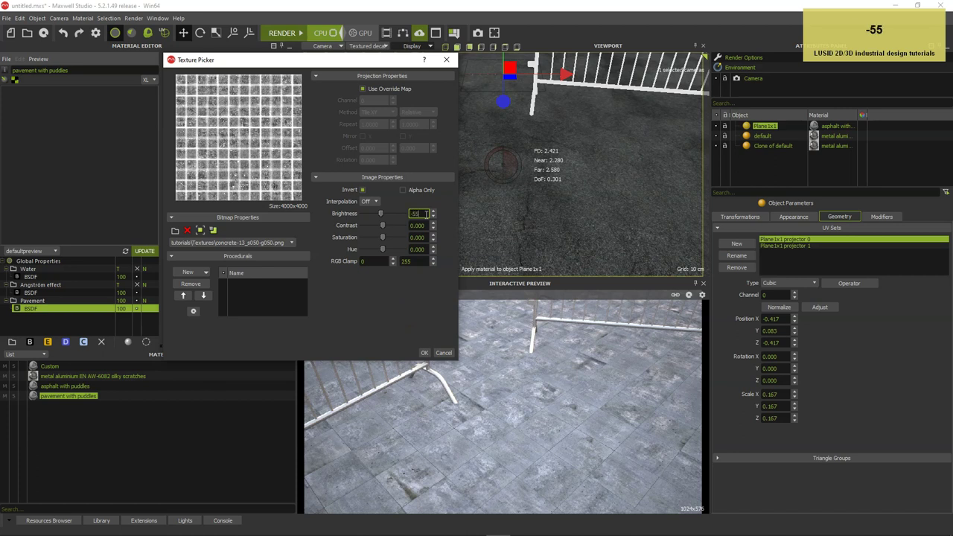
text(-55)
key(Tab)
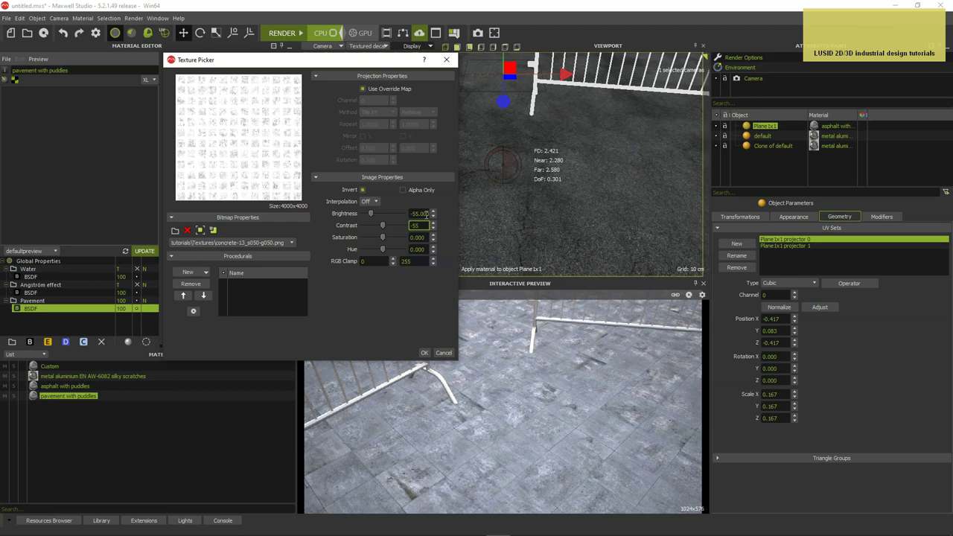
key(Tab)
click(200, 230)
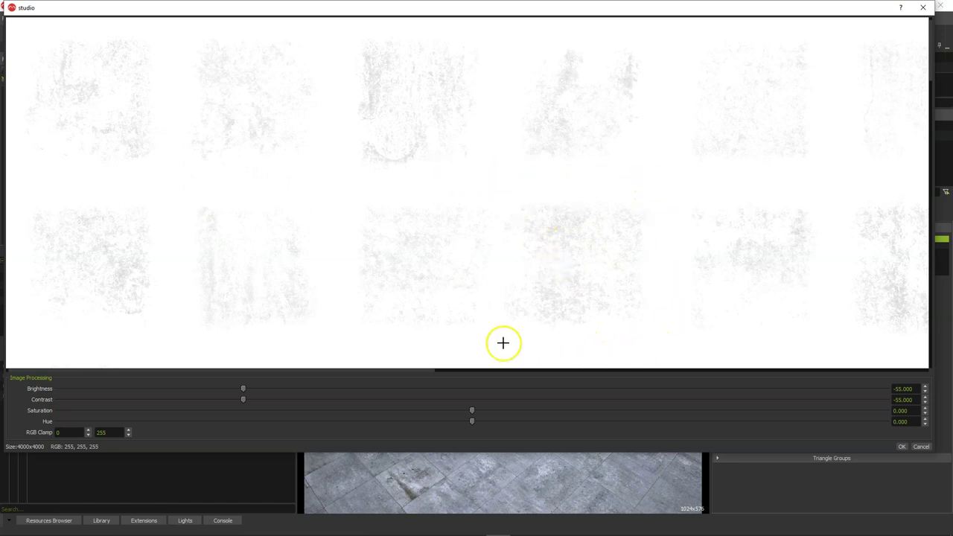
Step: Accept the Pavement roughness texture settings and assign the pavement with puddles material to the ground plane
key(Return)
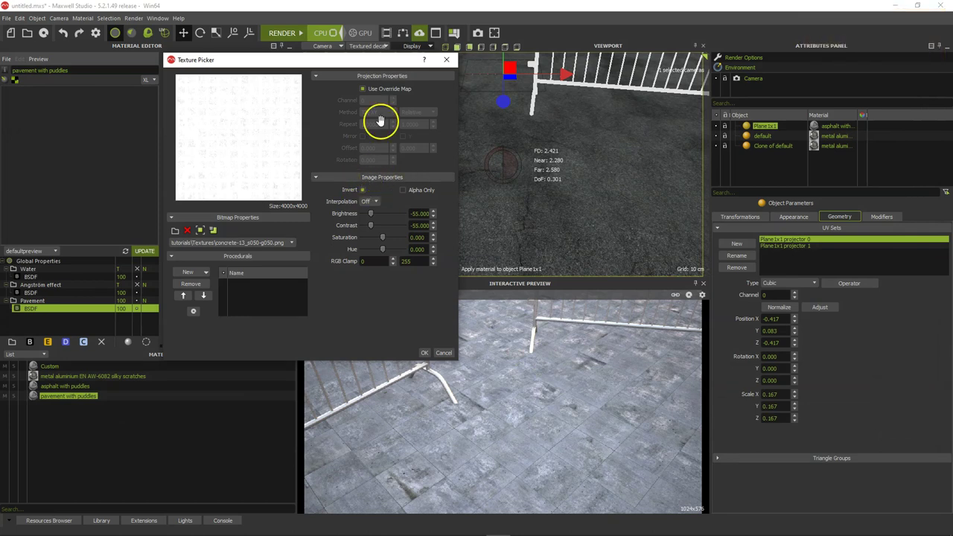
click(425, 353)
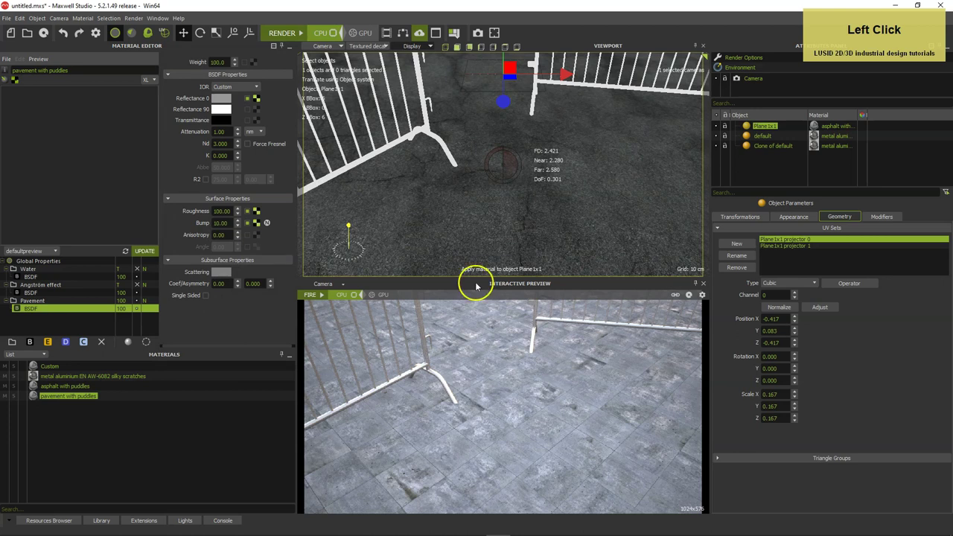
click(35, 397)
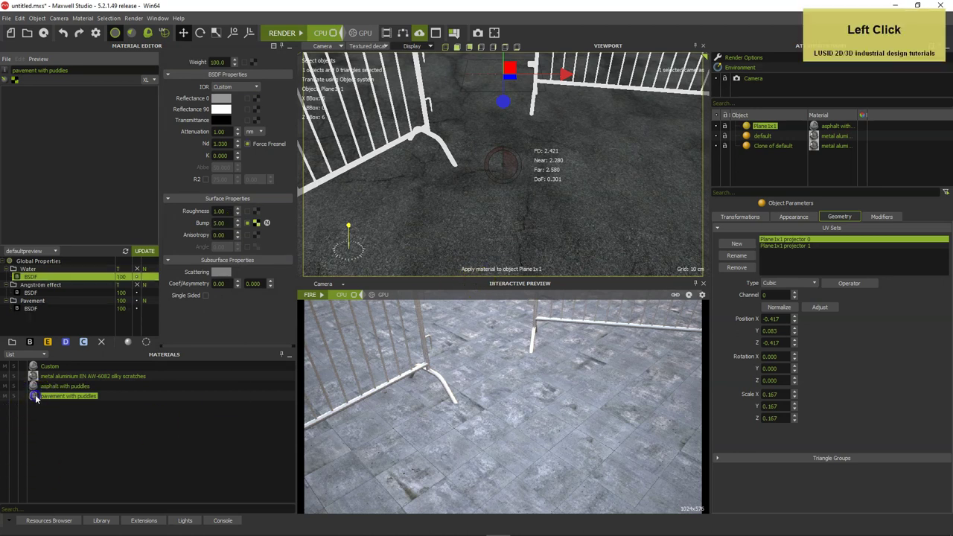
click(453, 226)
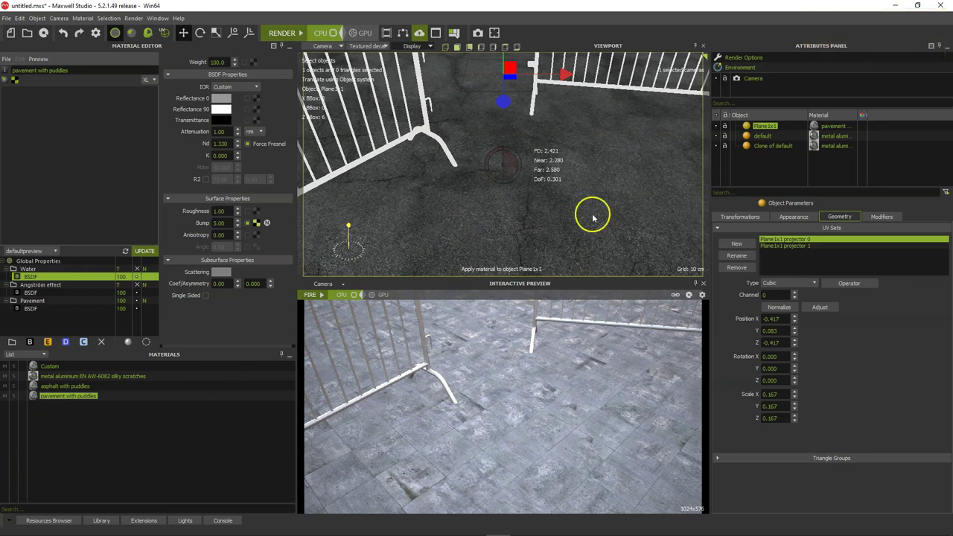
Step: Set the Y rotation of Plane1x1's projector 0 to 45
click(748, 127)
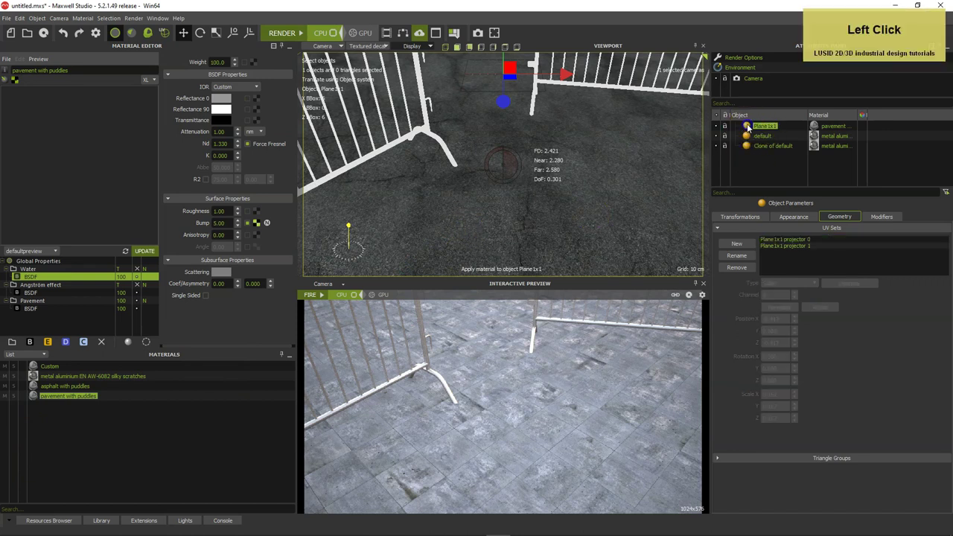
click(787, 239)
click(783, 368)
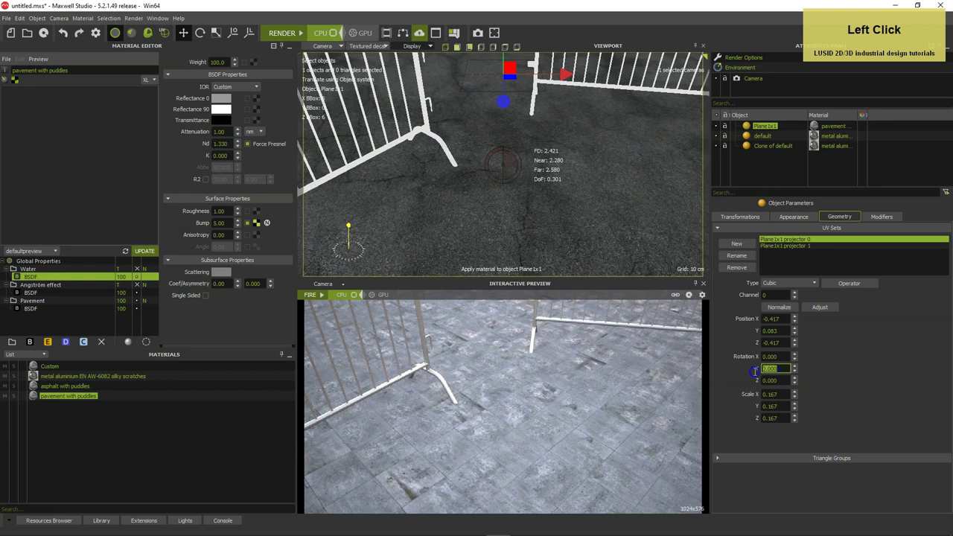
text(45)
key(Return)
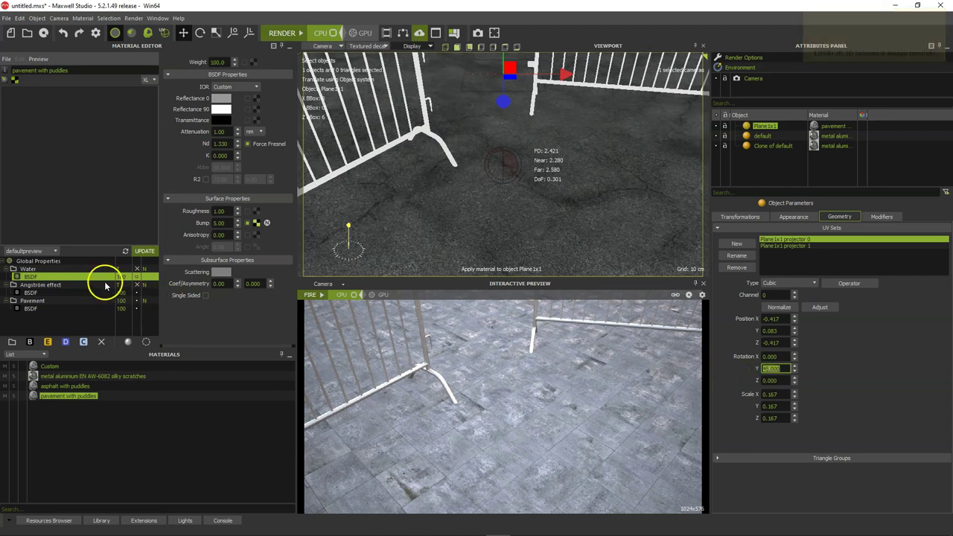
Step: Display the concrete-13_d100 reflectance texture in the viewport and rerun the interactive preview
click(16, 80)
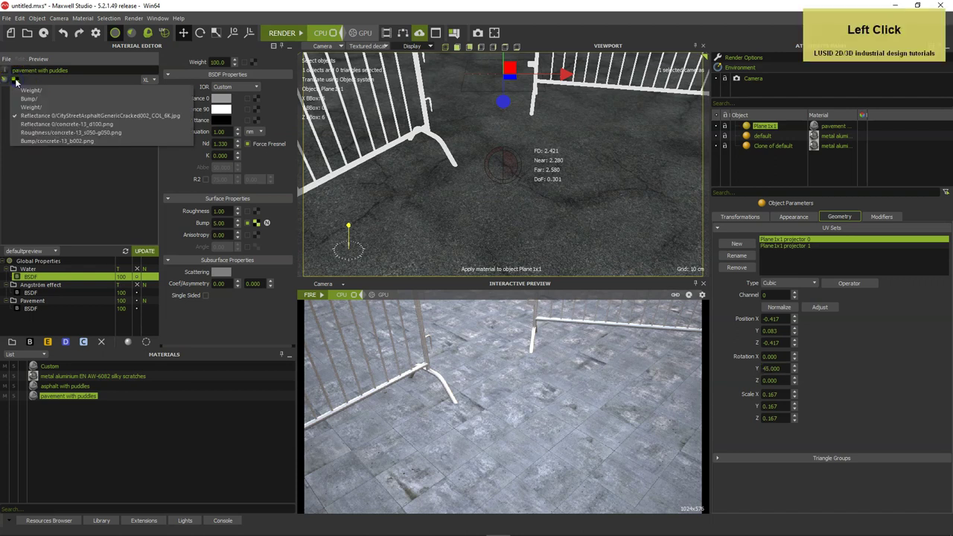
click(30, 125)
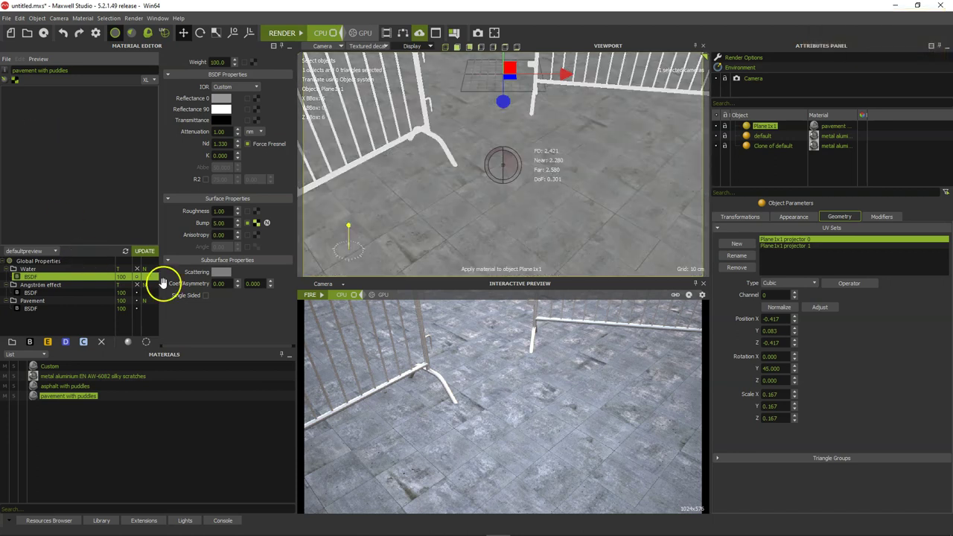
click(313, 295)
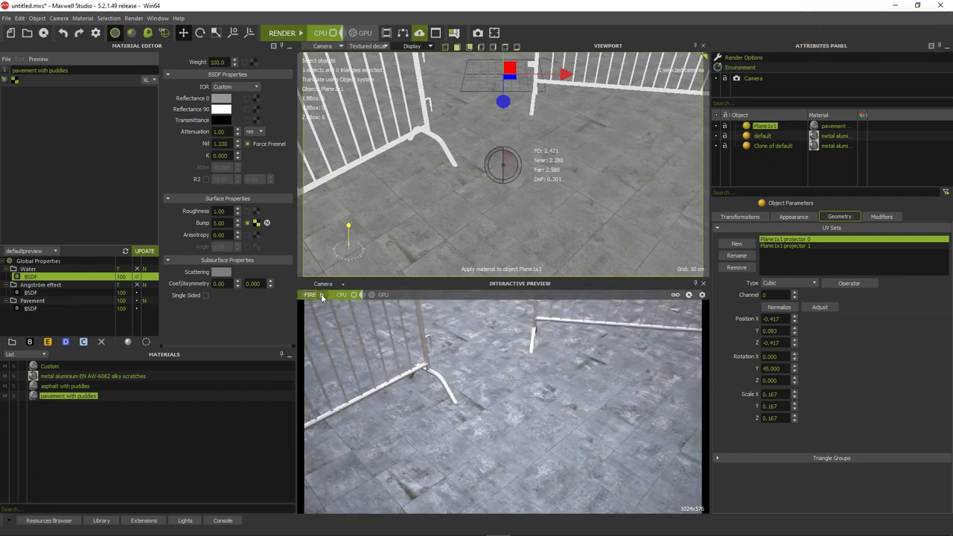
Step: Enable the Angström effect layer and copy the Pavement BSDF's Reflectance 0 texture to the Angström effect BSDF
click(137, 285)
click(138, 286)
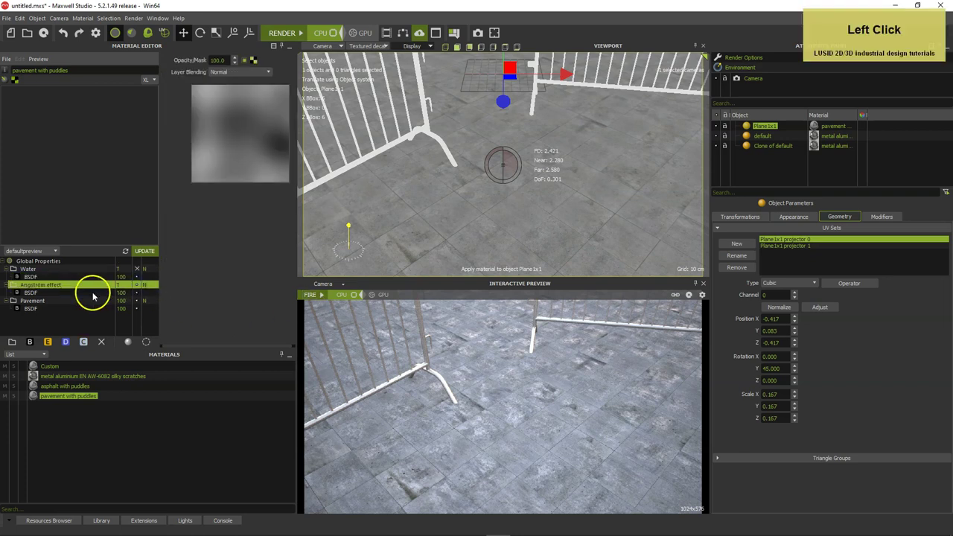
click(93, 293)
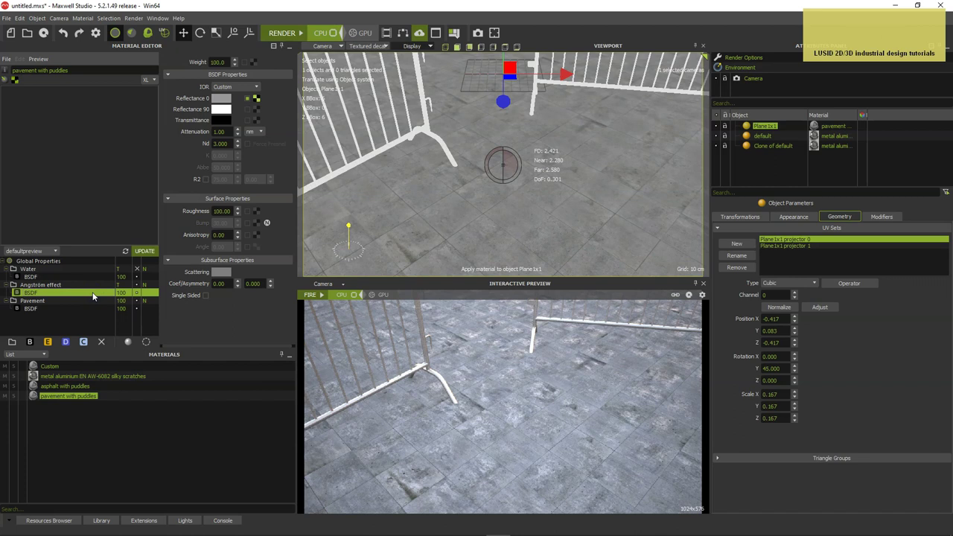
click(85, 309)
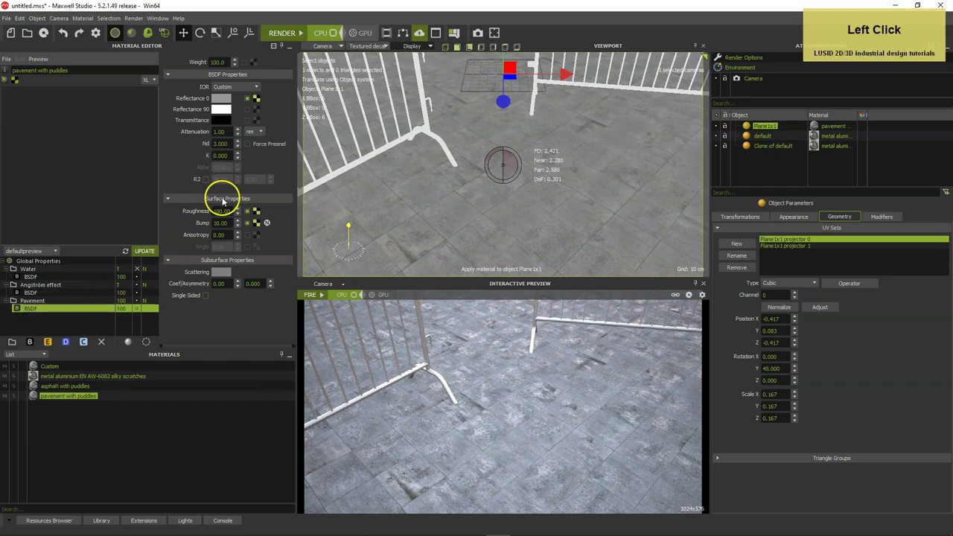
mouse_move(255, 98)
mouse_down()
mouse_move(255, 216)
mouse_move(222, 282)
mouse_move(153, 292)
mouse_move(227, 242)
mouse_move(266, 121)
mouse_move(256, 99)
mouse_up()
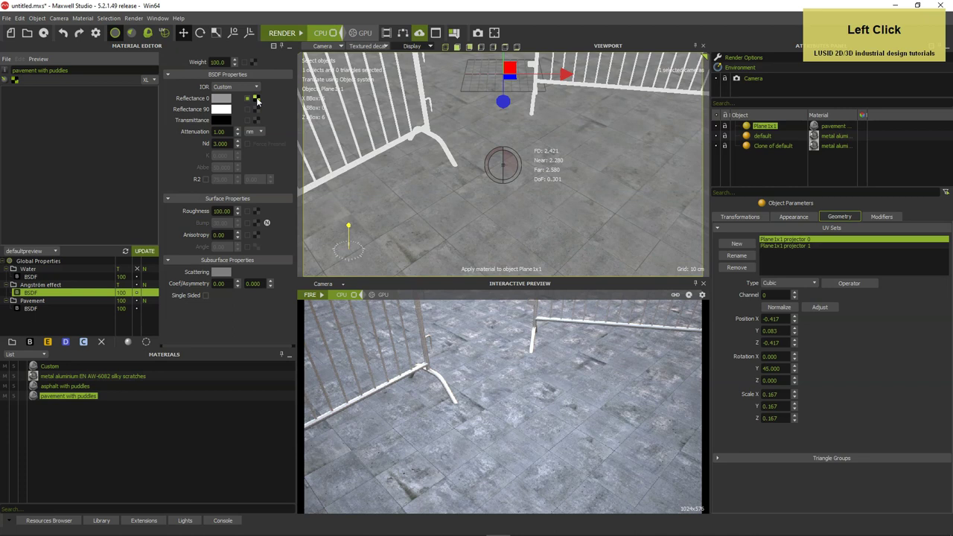
Step: Set the brightness of the Angström effect BSDF's Reflectance 0 texture to -30 and accept
click(256, 99)
click(419, 214)
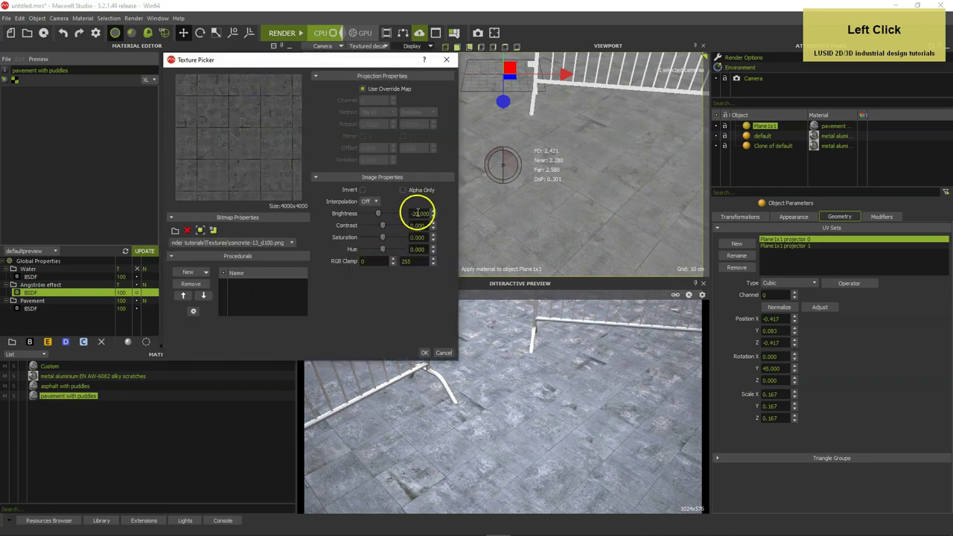
scroll(419, 213, down, 5)
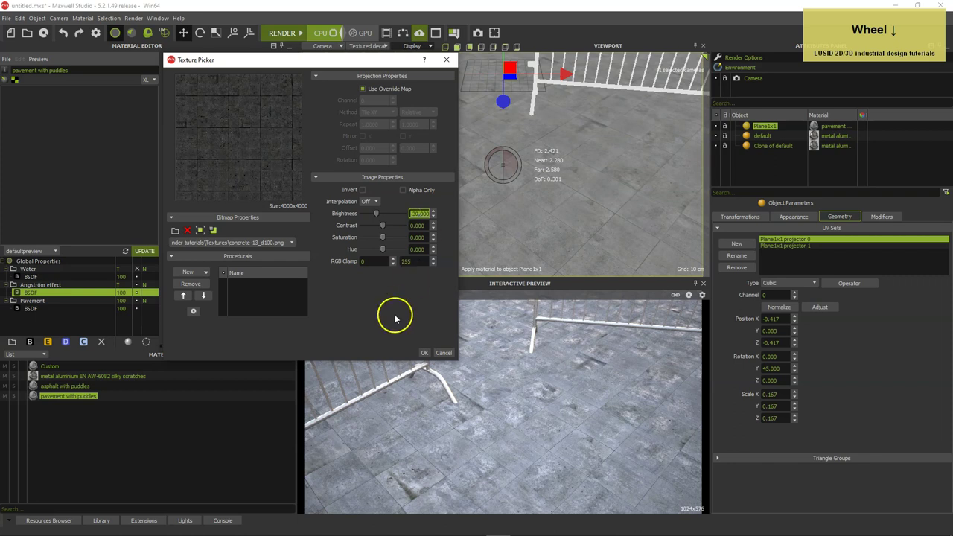
click(425, 352)
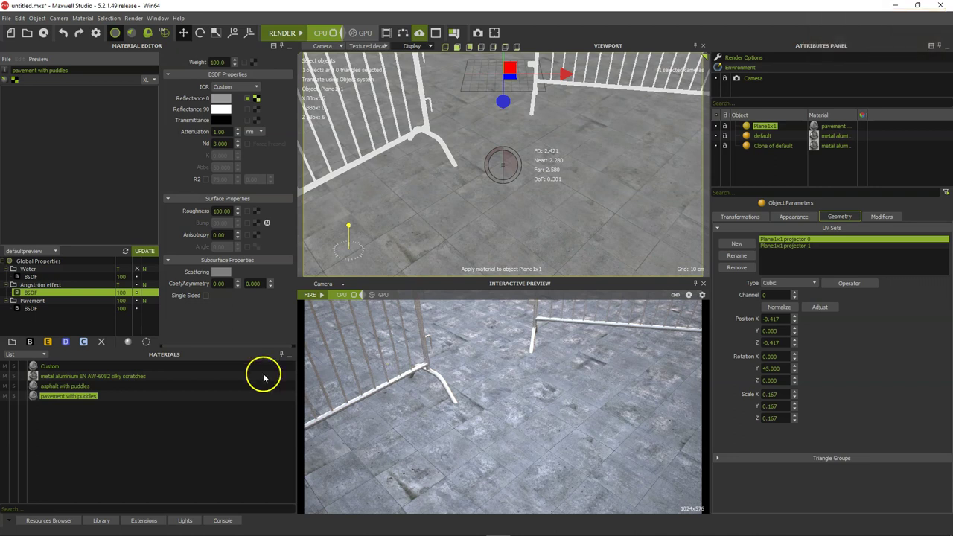
Step: Remove the Noise procedural from the Angström effect layer's opacity mask texture
click(81, 284)
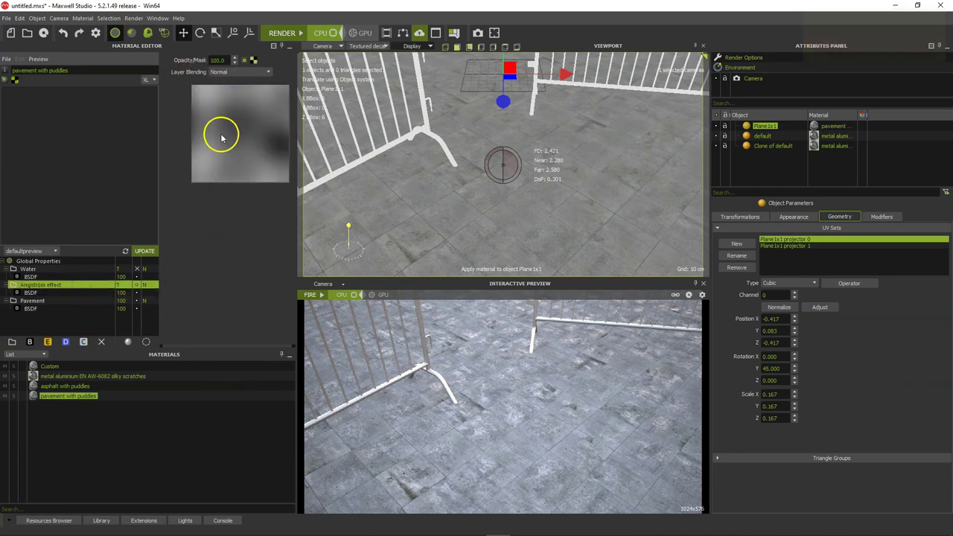
click(254, 60)
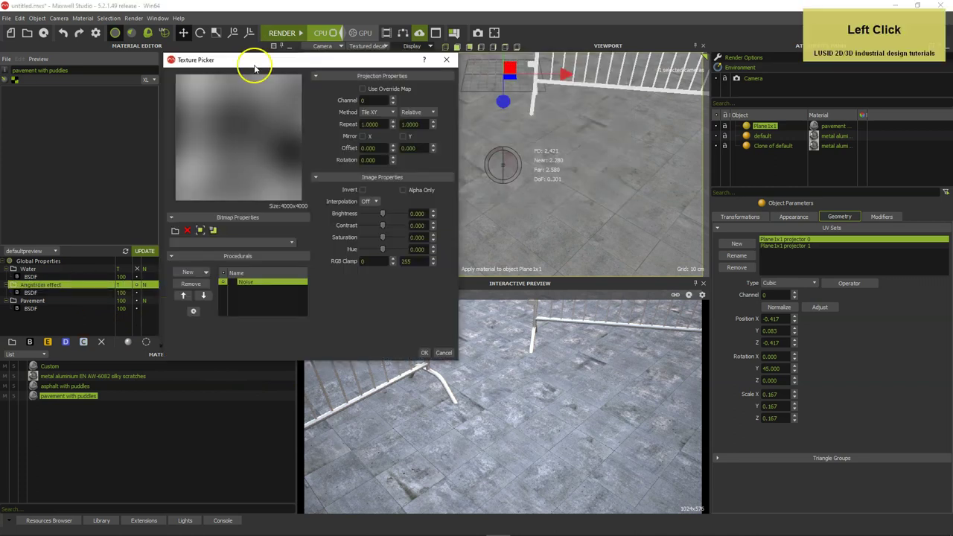
click(188, 231)
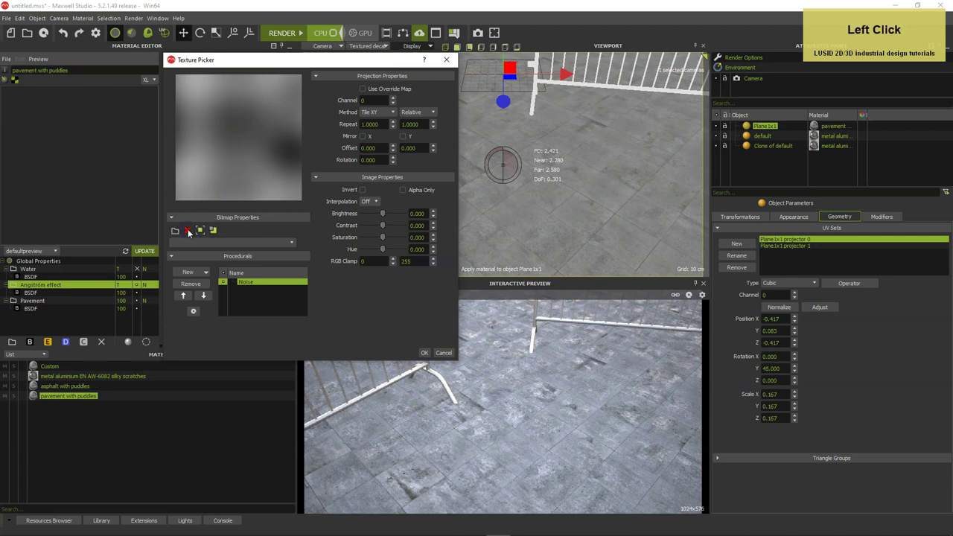
click(198, 284)
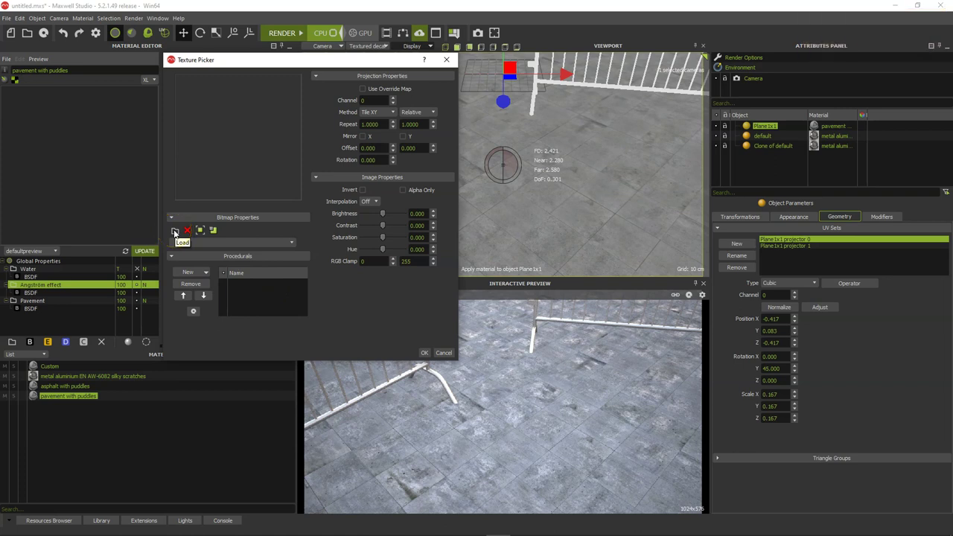
Step: Compare the Angström effect mask in Photoshop, and load concrete-13_Angstrom effect from the Textures folder as the layer's mask in Maxwell Studio
key(alt+Tab)
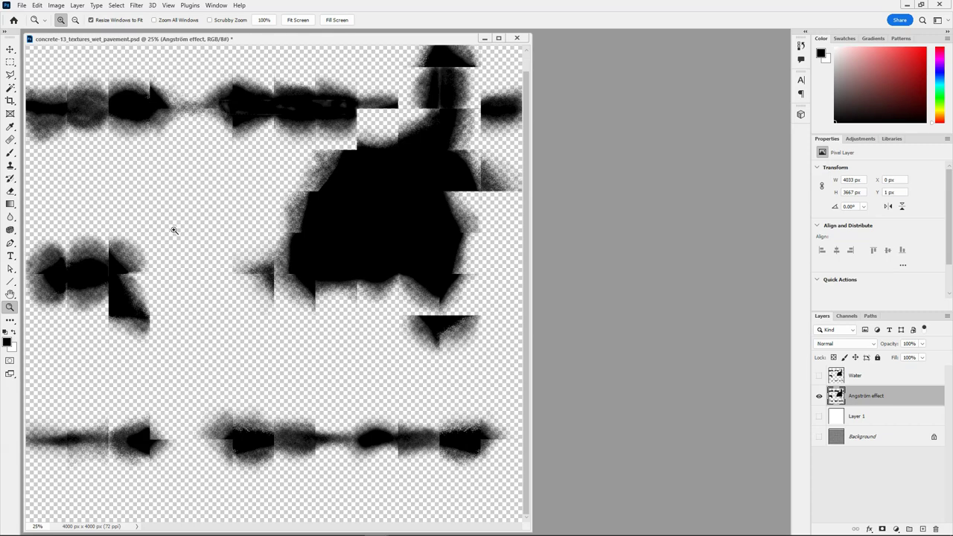
key(alt+Tab)
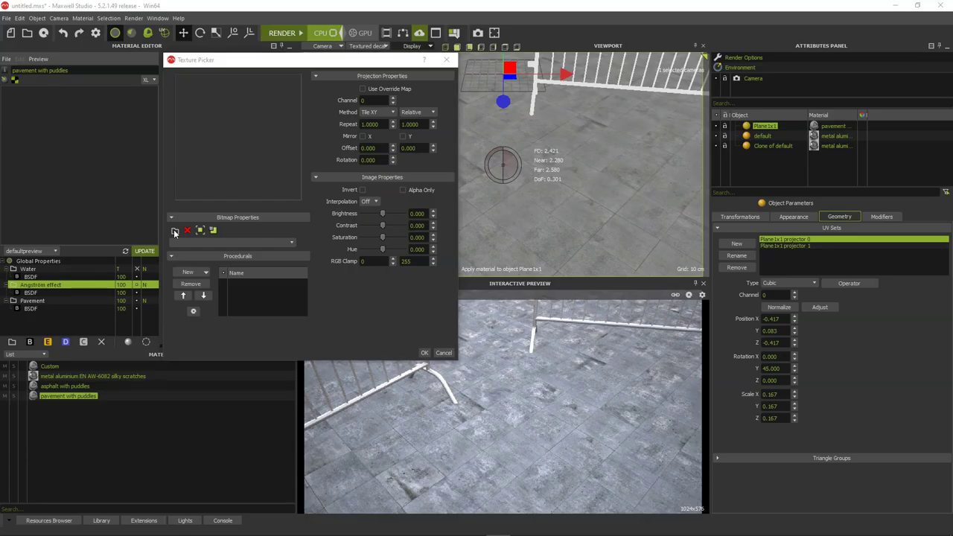
click(174, 230)
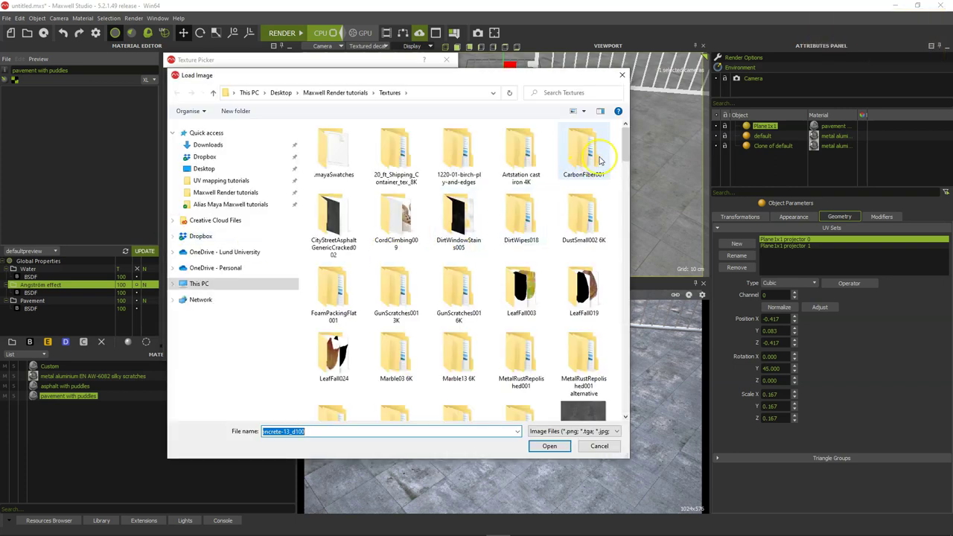
drag(624, 145, 624, 240)
click(467, 186)
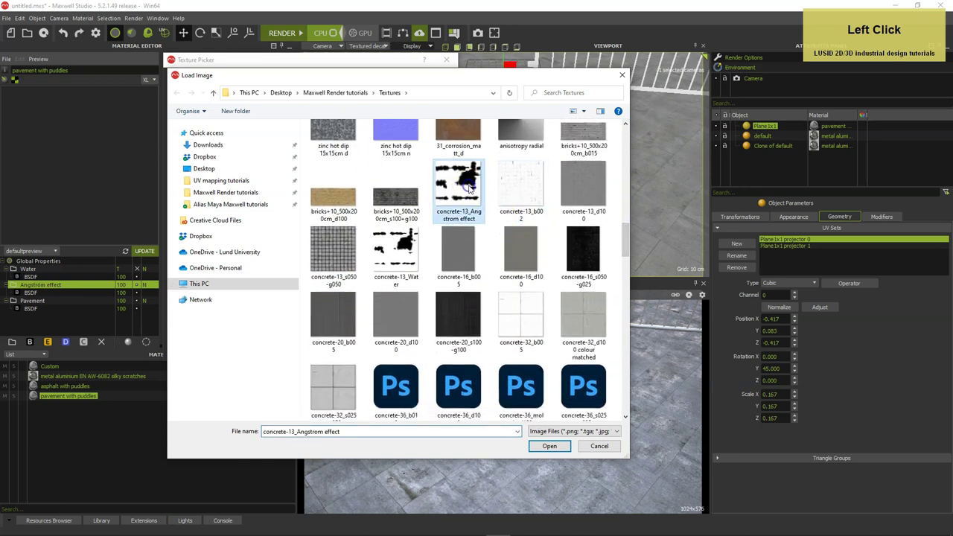
click(462, 186)
double_click(463, 187)
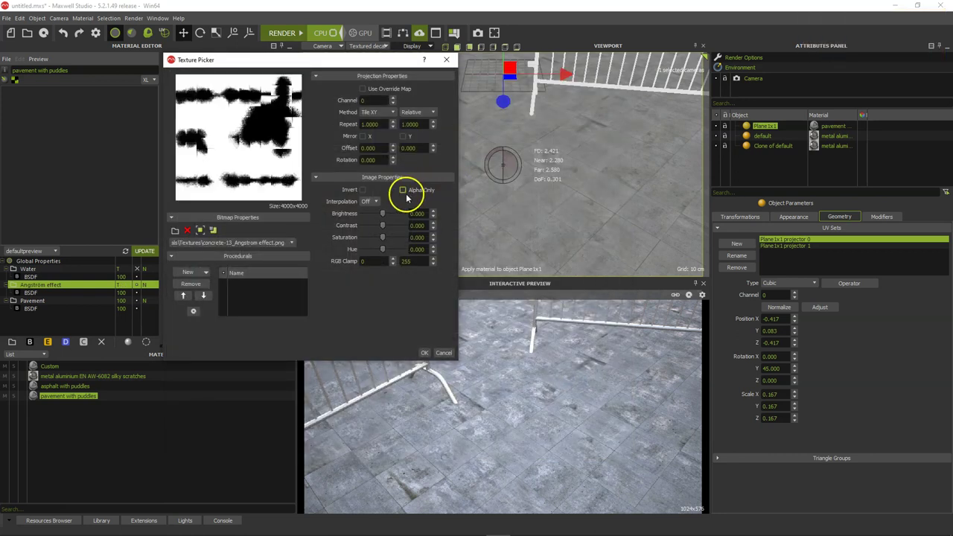
Step: Invert the Angström effect mask, make it use the override map, and rerun the interactive preview
click(364, 190)
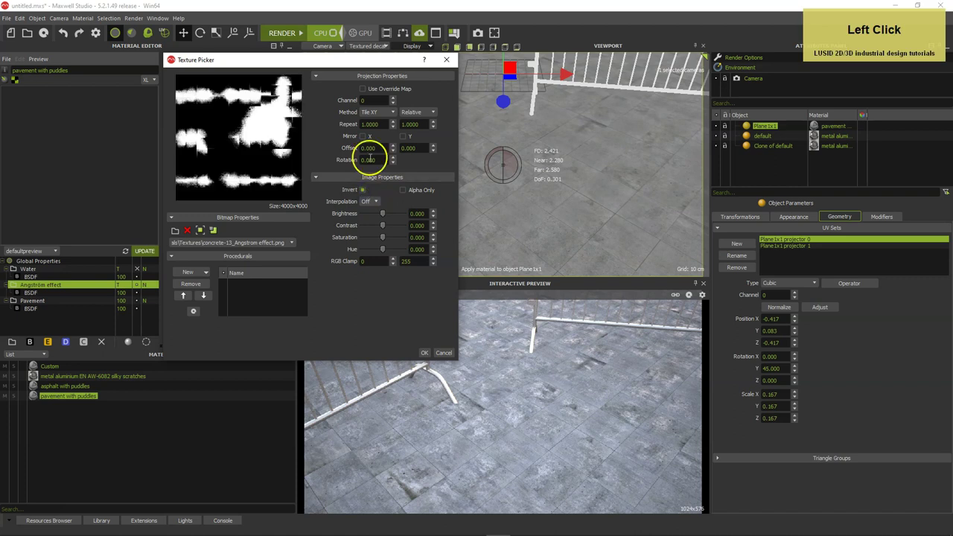
click(363, 90)
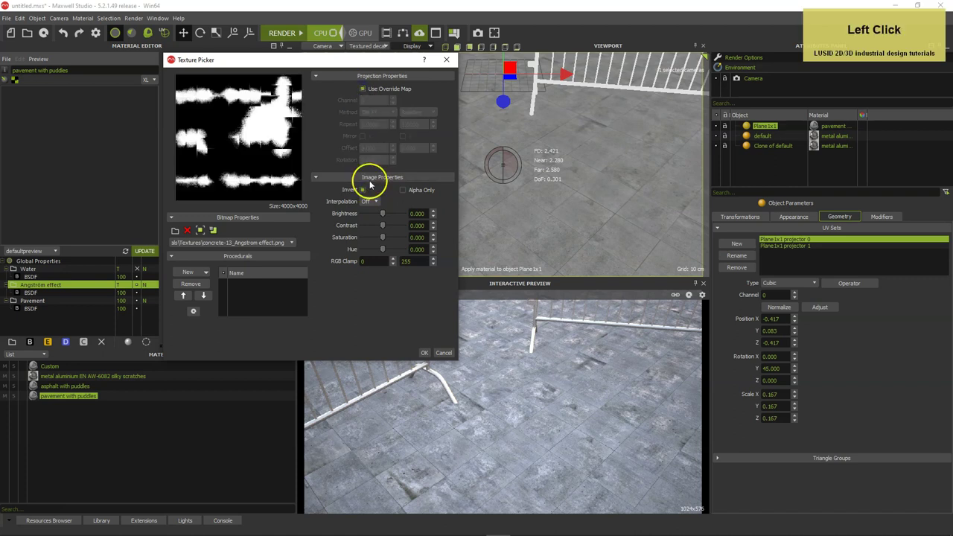
click(425, 353)
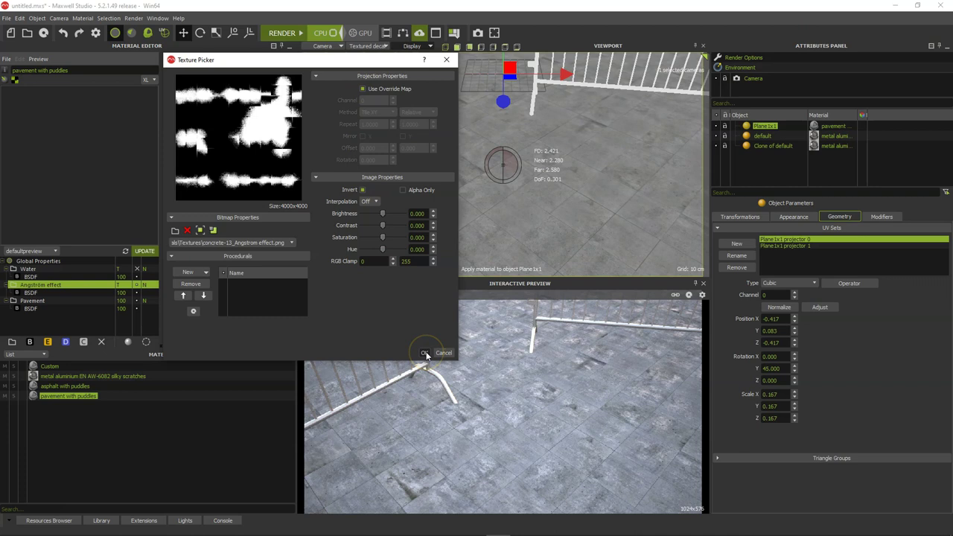
click(425, 354)
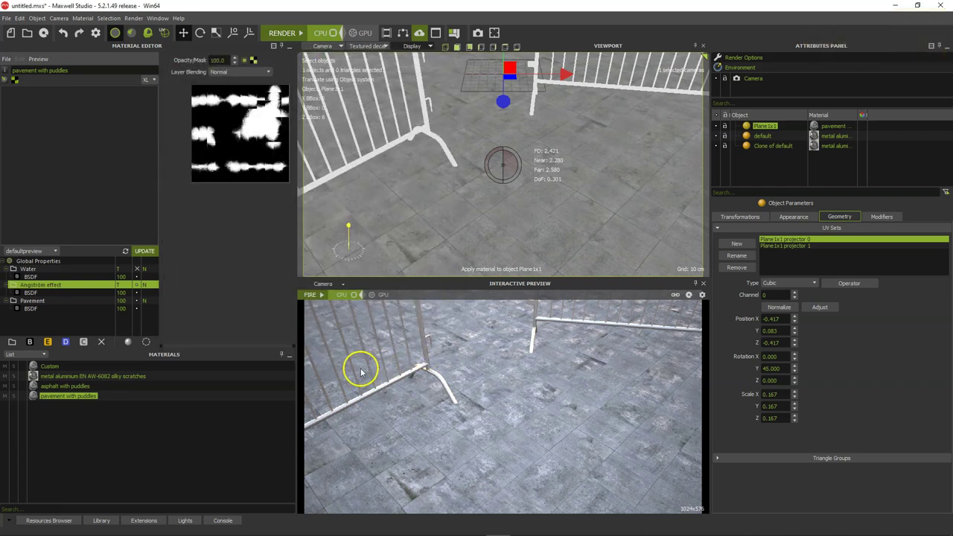
click(311, 295)
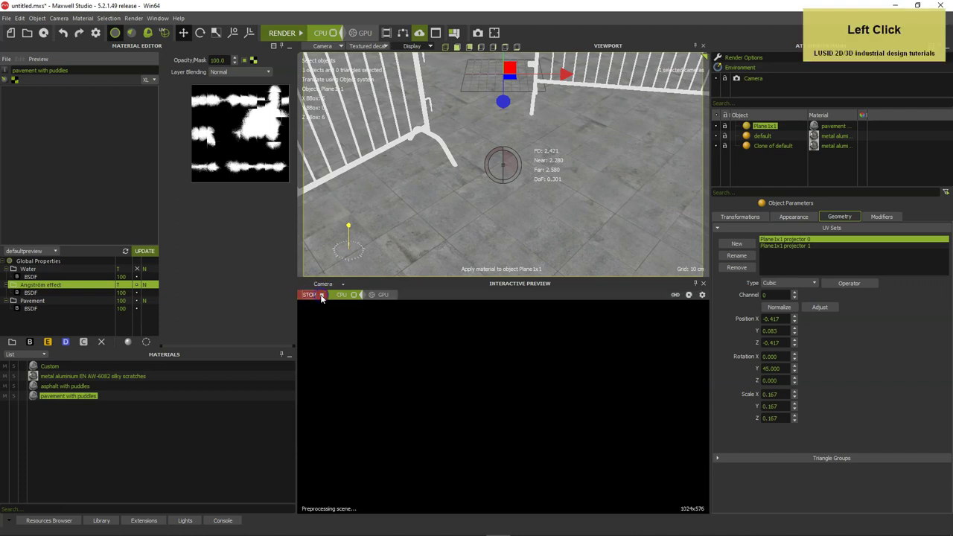
click(309, 295)
Step: Enable the Water layer, review its BSDF settings, and reopen the layer's opacity mask properties
click(46, 271)
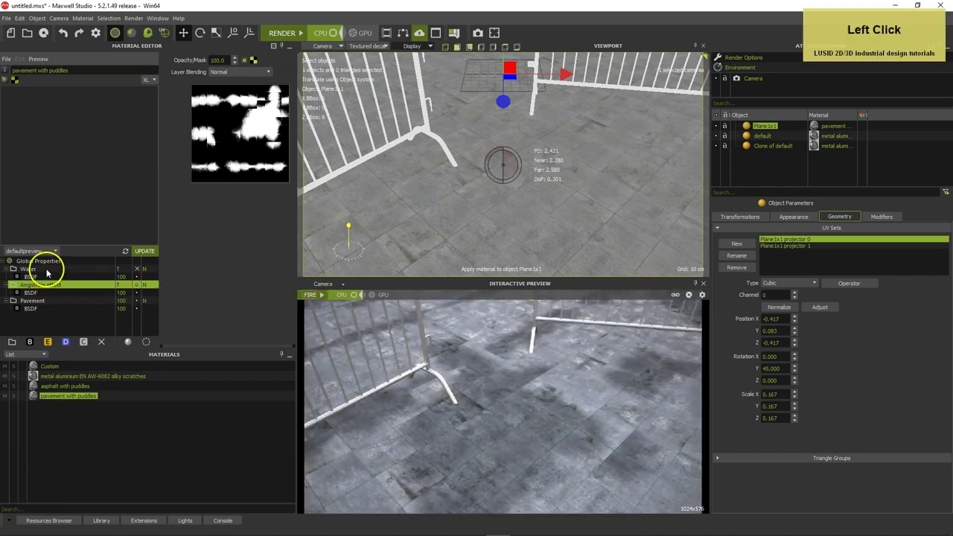
click(134, 275)
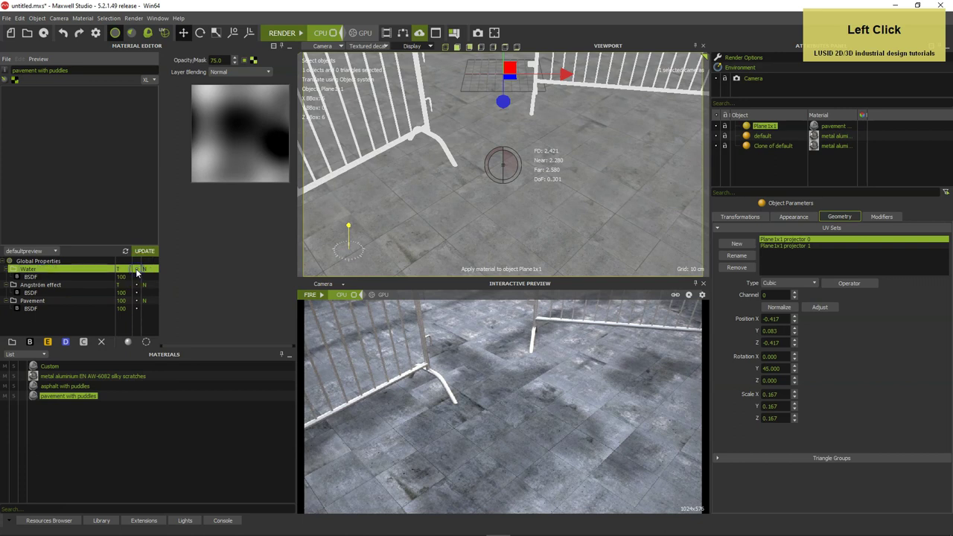
click(90, 277)
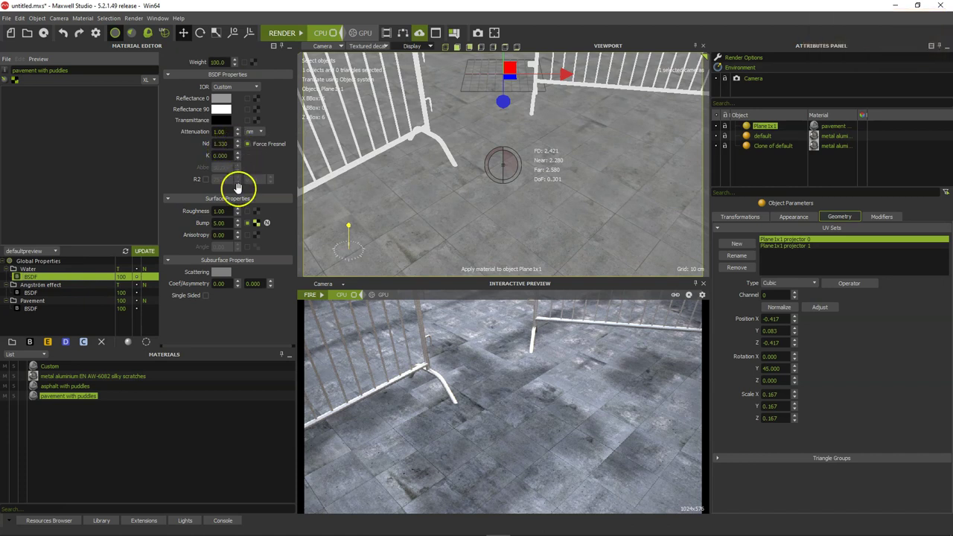
click(69, 271)
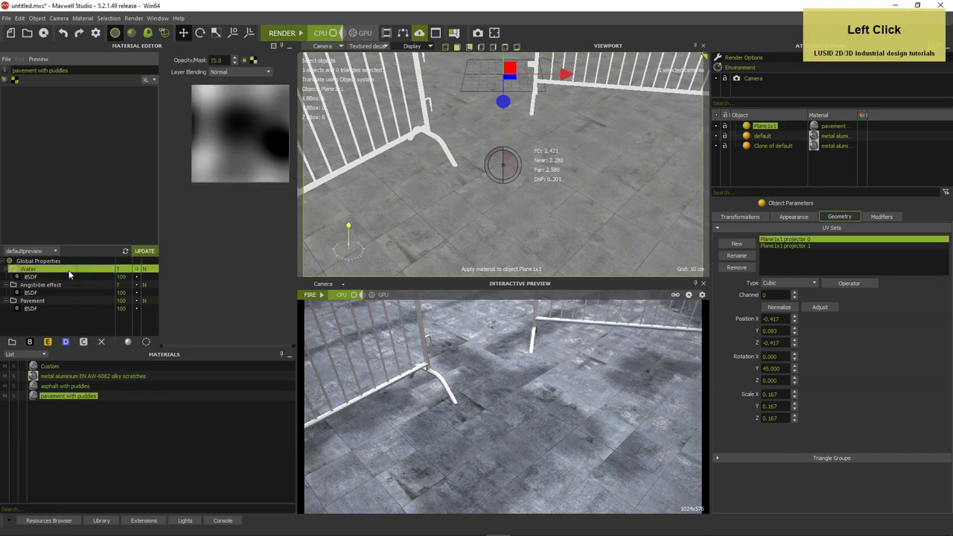
Step: Remove the Noise procedural from the Water layer's opacity mask and turn off its override map
click(253, 60)
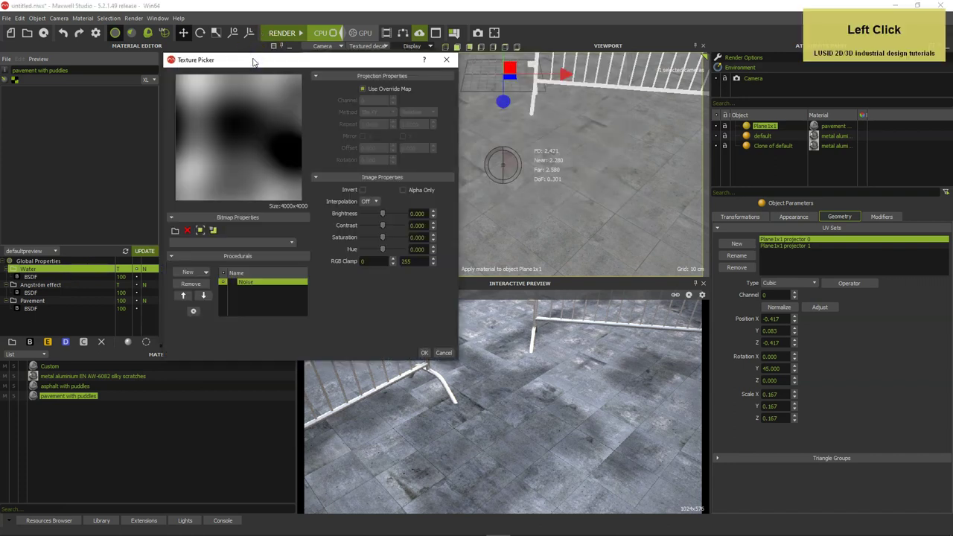
click(188, 231)
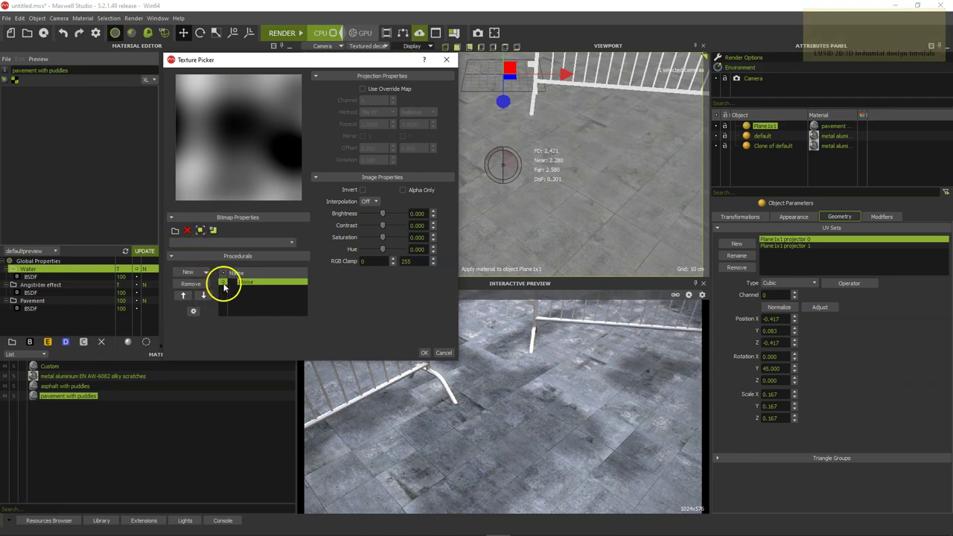
click(192, 284)
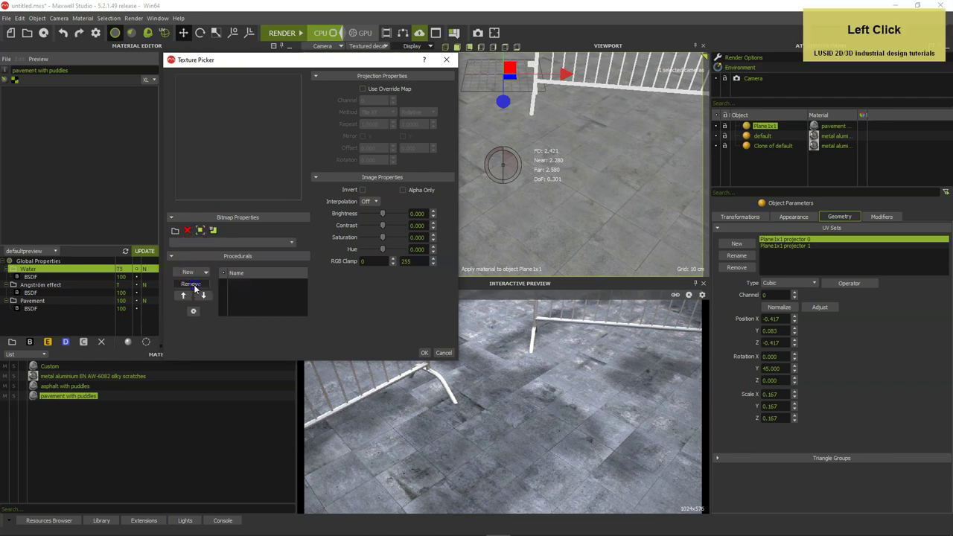
Step: Compare the Water mask with the Angström effect mask in Photoshop by toggling the Angström effect layer's visibility
click(175, 232)
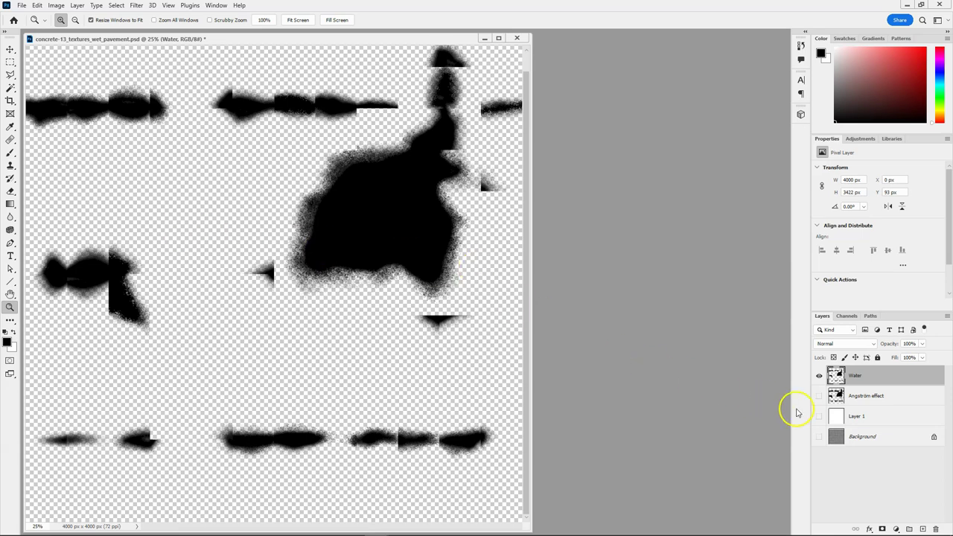
click(820, 396)
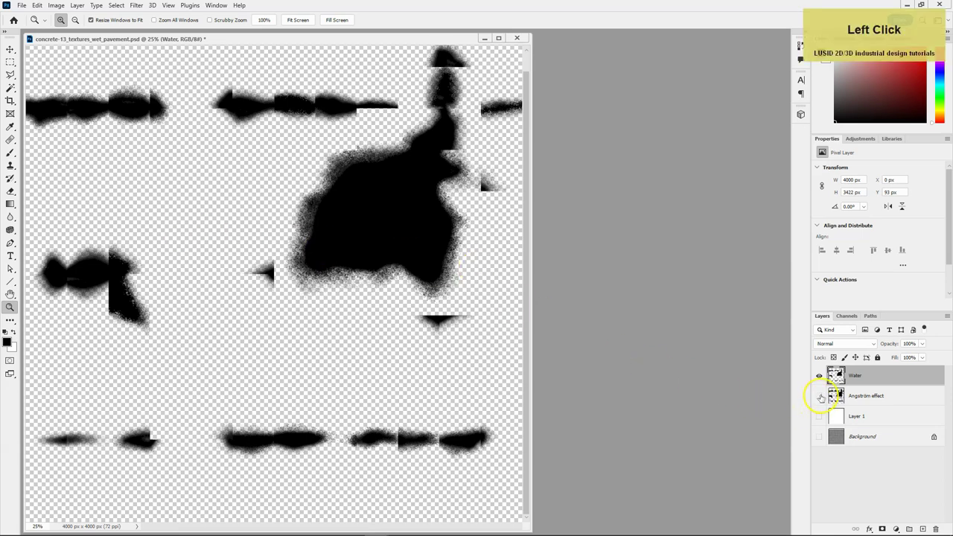
click(820, 395)
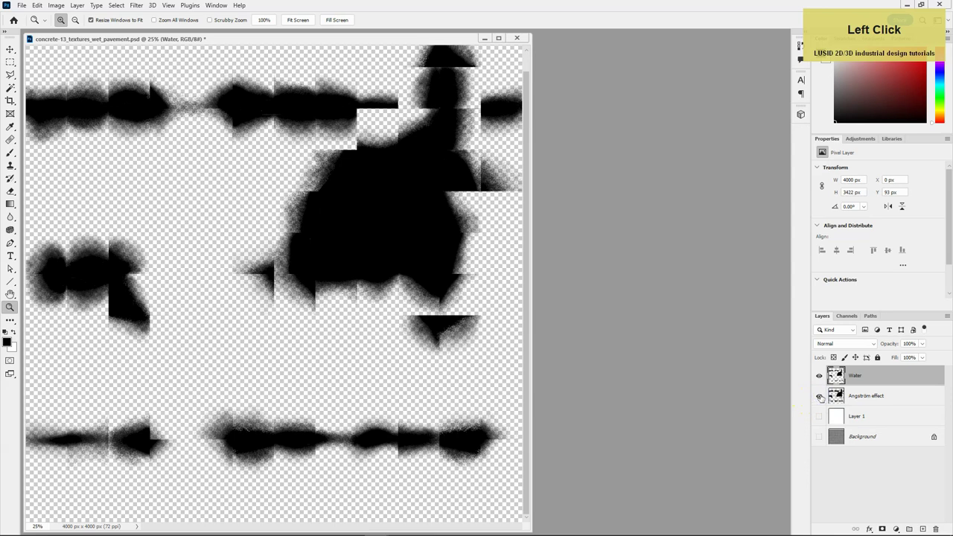
click(820, 396)
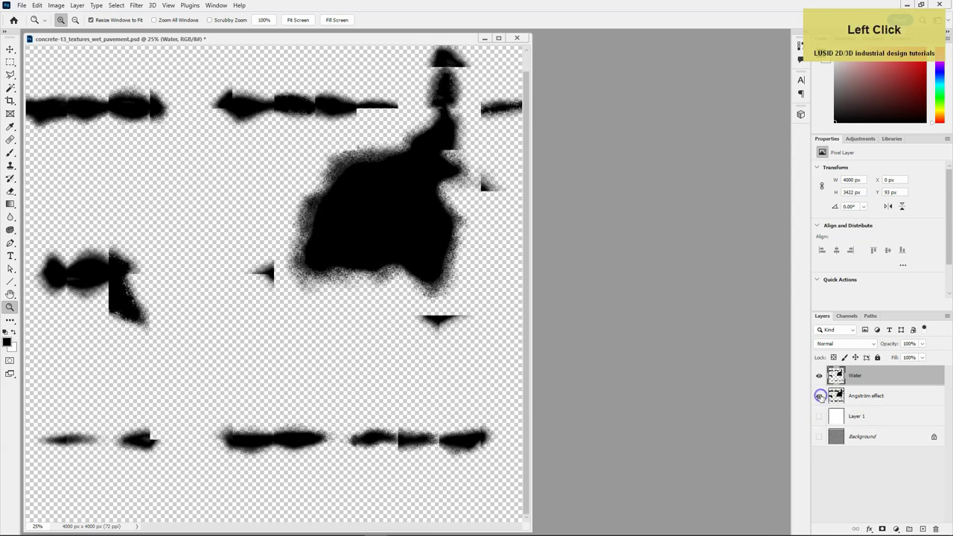
click(821, 396)
click(820, 396)
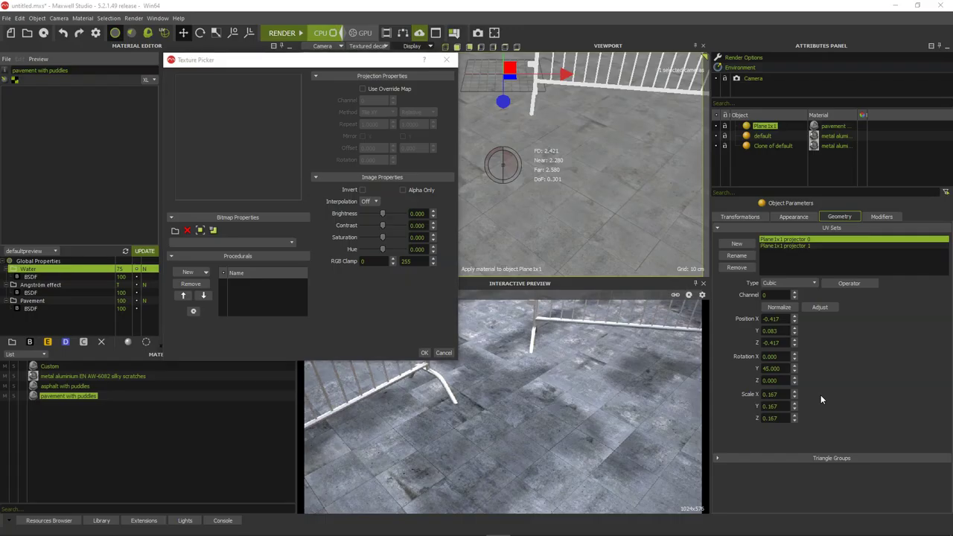
Step: Load concrete-13_Water from the Textures folder as the Water layer's opacity mask in Maxwell Studio
click(175, 233)
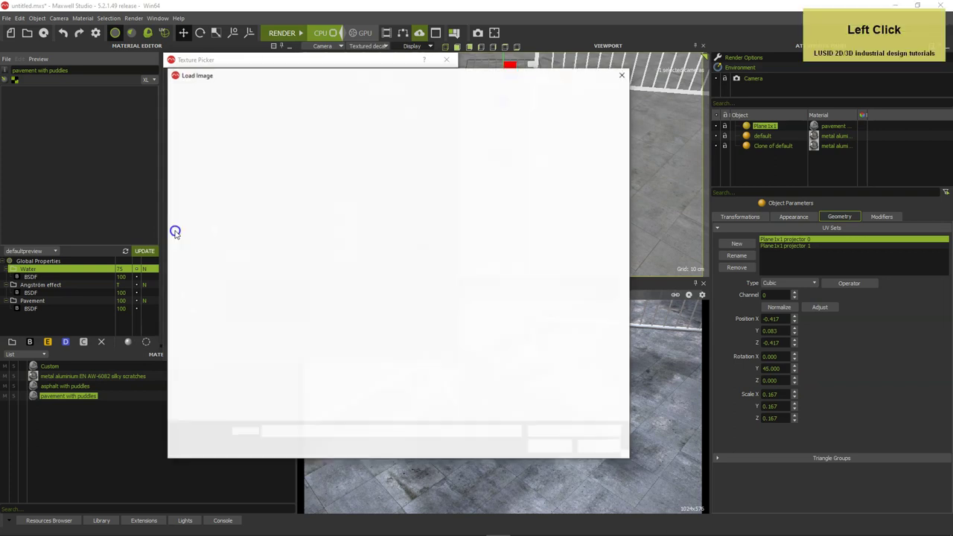
drag(625, 145, 623, 244)
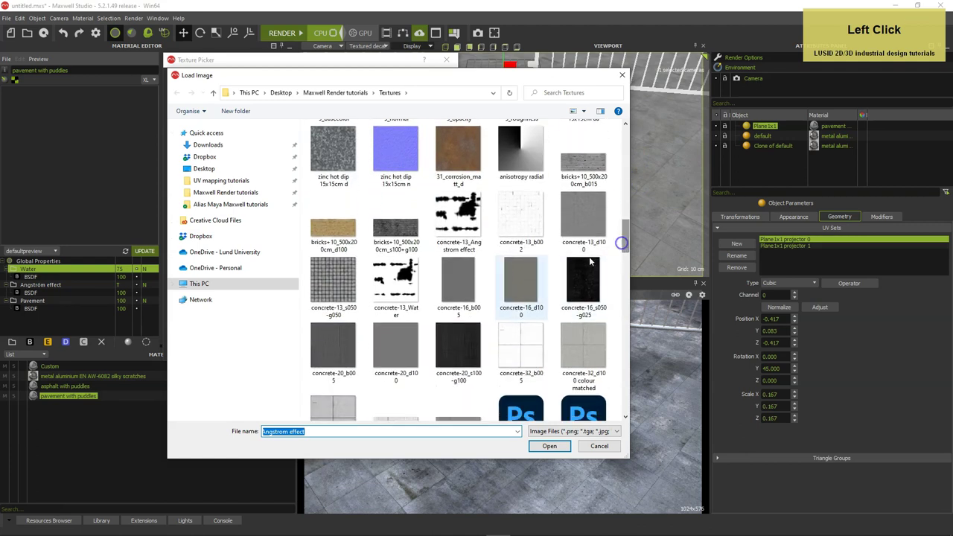
click(399, 277)
double_click(400, 277)
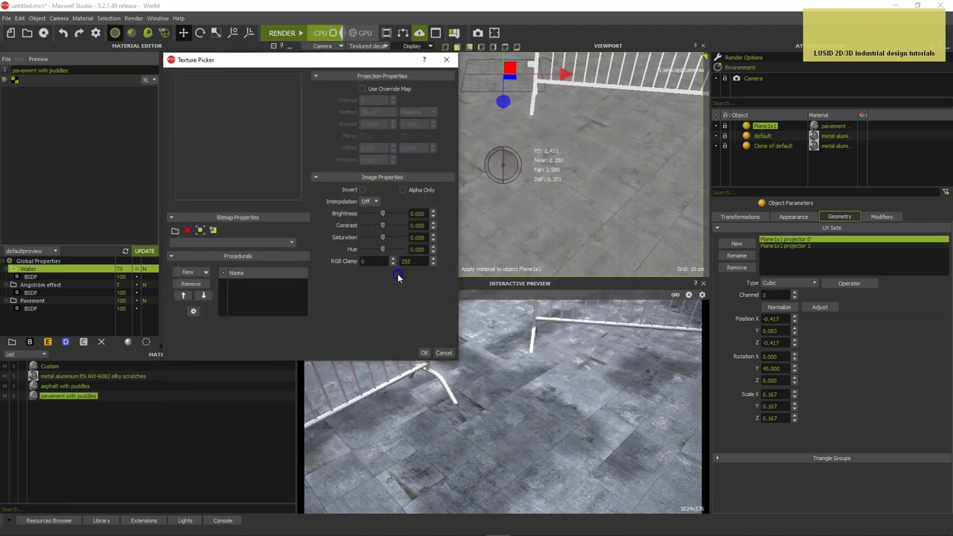
Step: Invert the Water mask, make it use the override map, and rerun the interactive preview
click(363, 190)
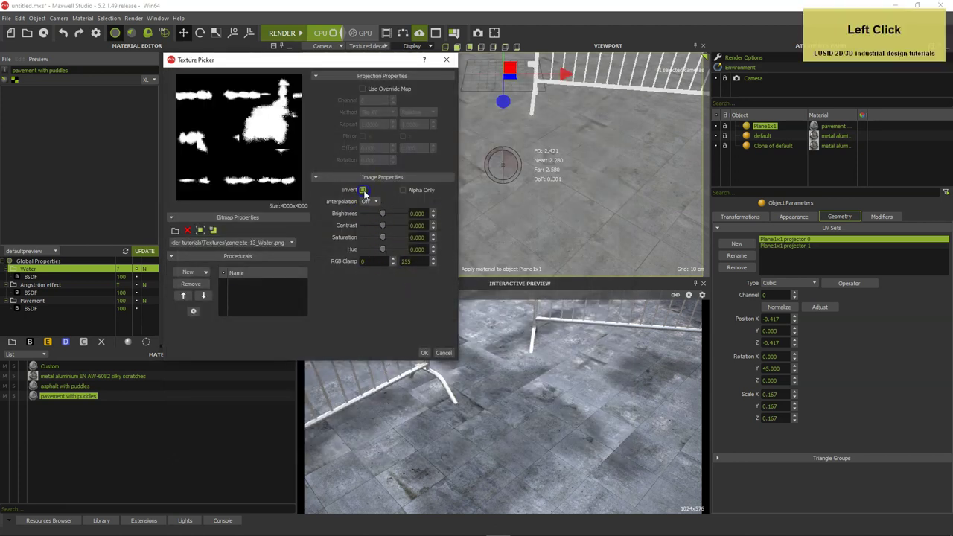
click(363, 90)
click(424, 353)
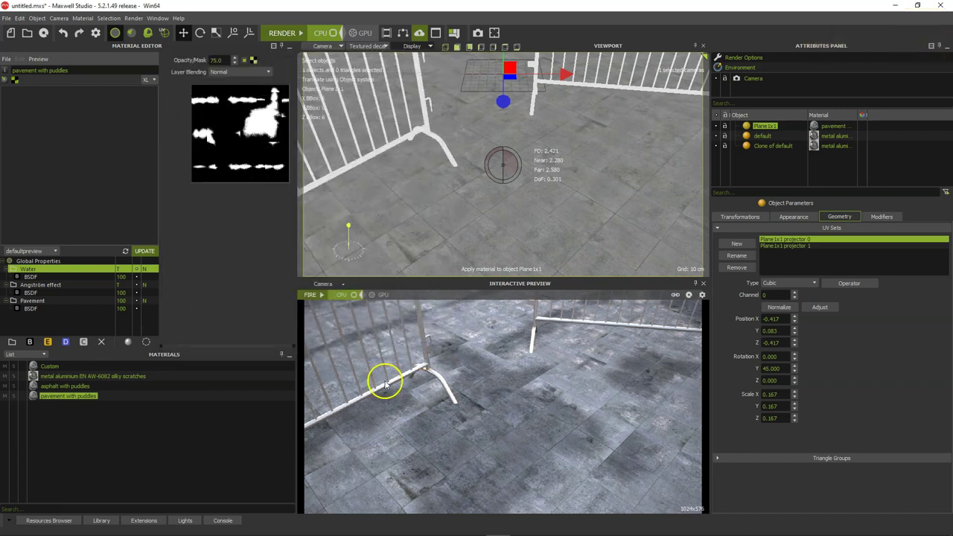
click(322, 295)
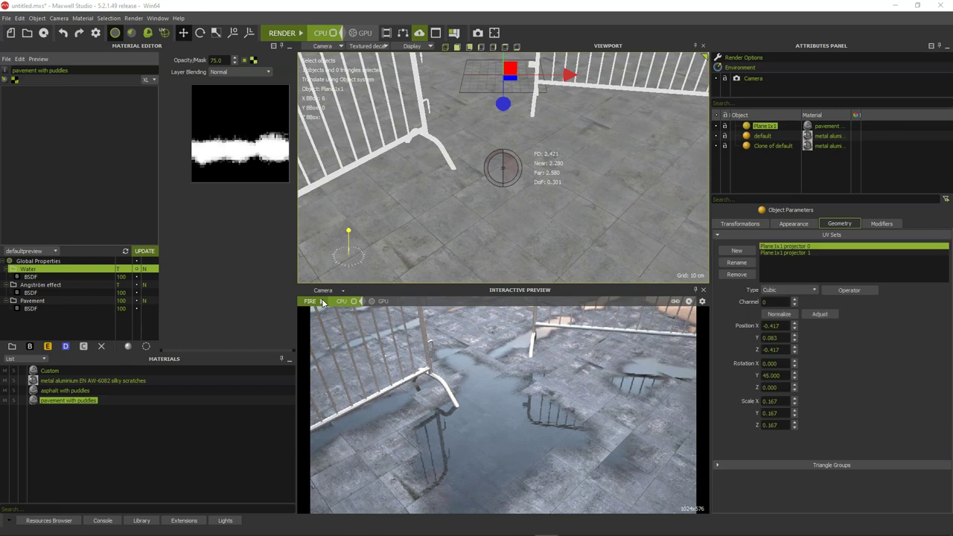
Step: Import the three leaf fall OBJ models from the # wet surfaces how-to folder, renaming the new objects where names clash
click(8, 18)
click(21, 68)
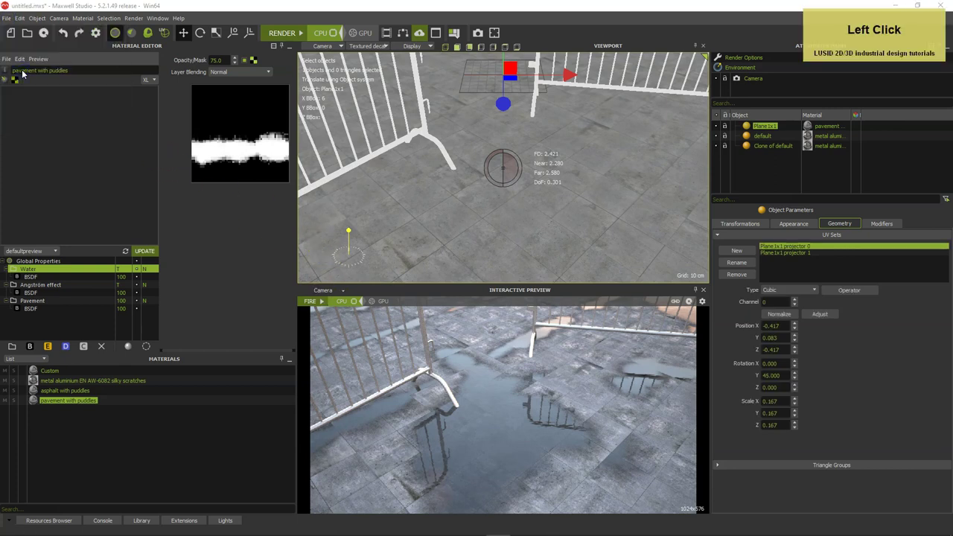
click(220, 176)
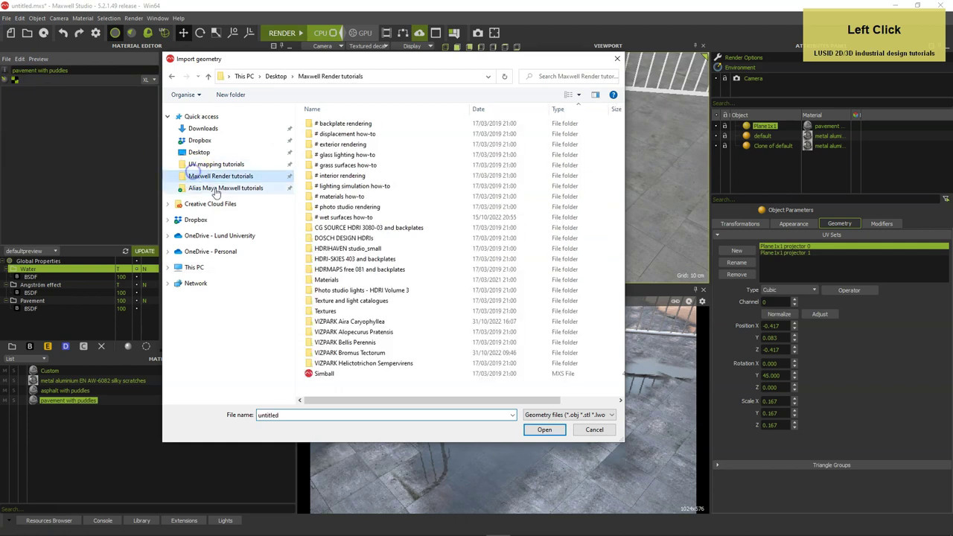
double_click(320, 217)
click(330, 134)
shift+click(330, 155)
key(Return)
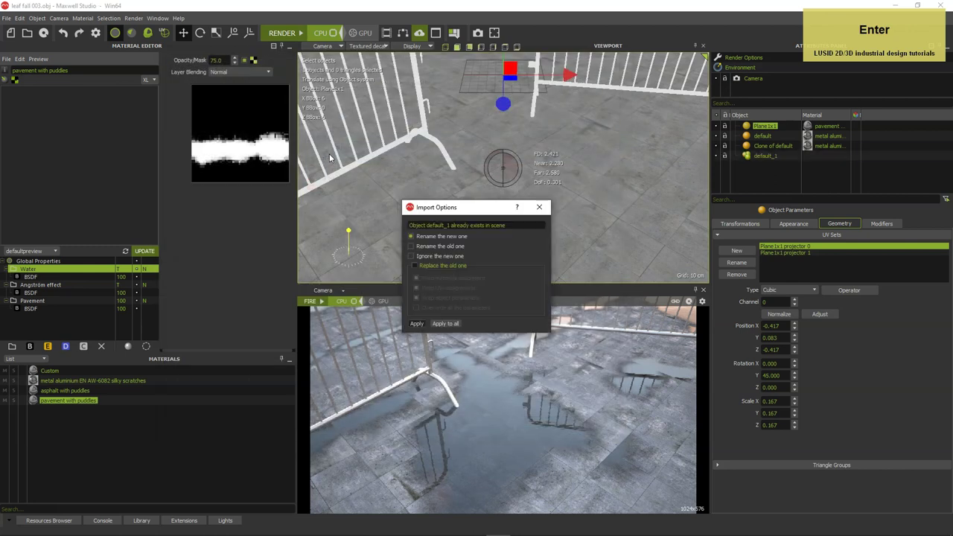
click(417, 323)
click(417, 323)
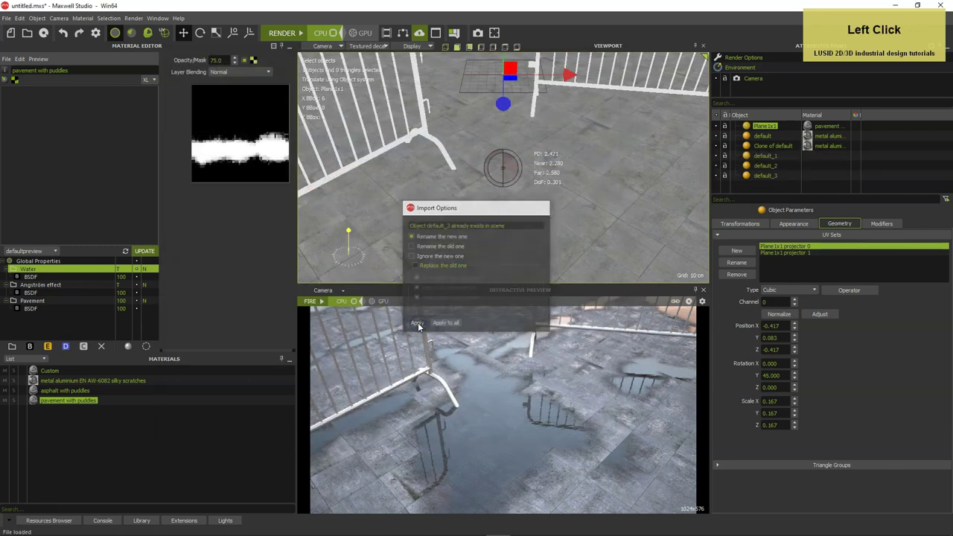
Step: Select the three imported leaf objects and inspect them in a Shaded Perspective viewport
click(754, 156)
shift+click(753, 176)
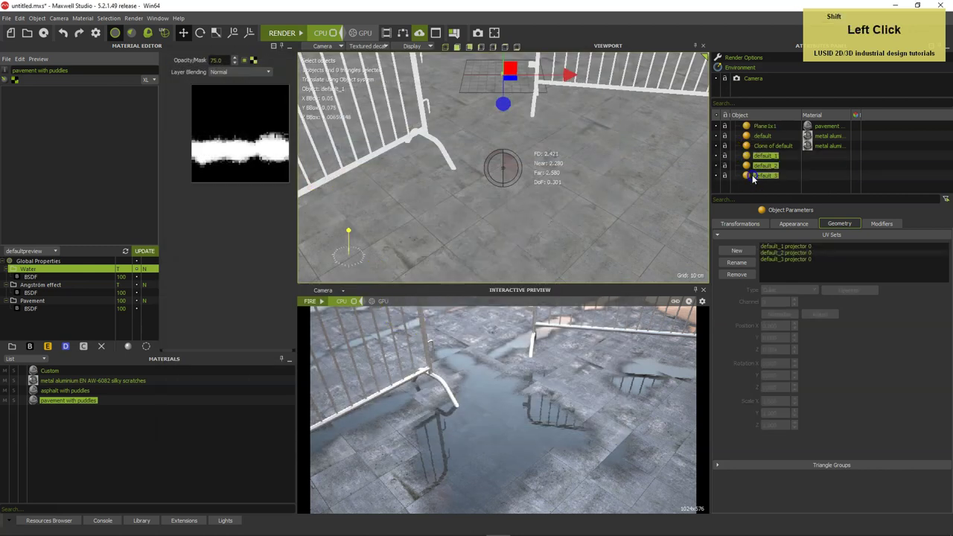
click(364, 46)
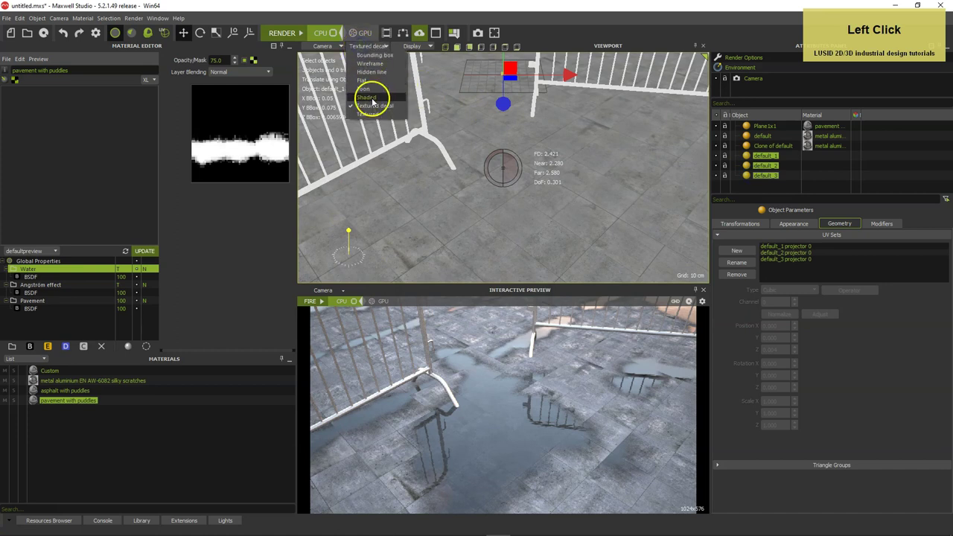
click(366, 97)
click(324, 46)
click(328, 56)
mouse_move(514, 164)
alt+mouse_down()
mouse_move(453, 144)
mouse_move(526, 162)
alt+mouse_up()
alt+middle_drag(526, 161, 526, 176)
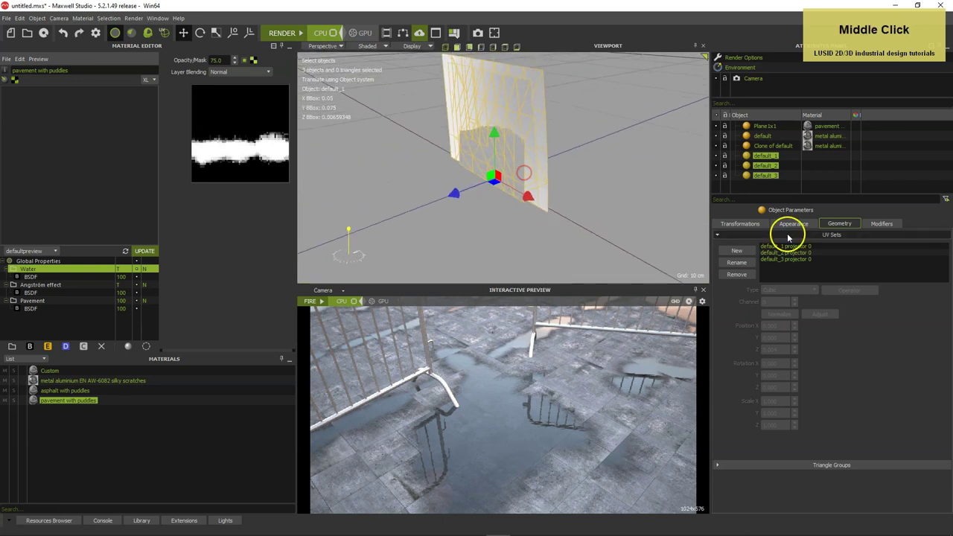
Step: Set the X rotation of the three leaf objects to -90 and reset their pivots
click(740, 224)
text(-9)
key(Return)
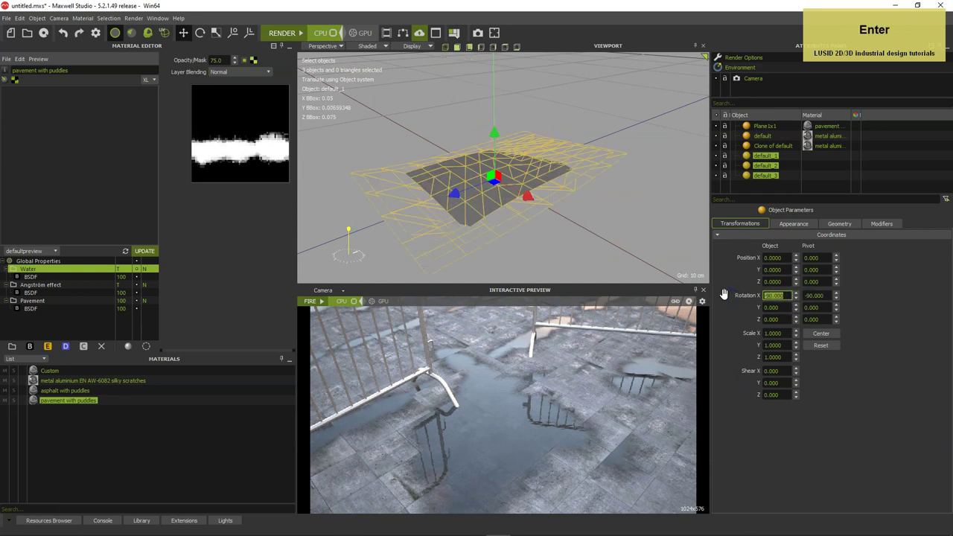
mouse_move(495, 134)
mouse_down()
mouse_move(499, 119)
mouse_move(502, 135)
mouse_up()
key(ctrl+z)
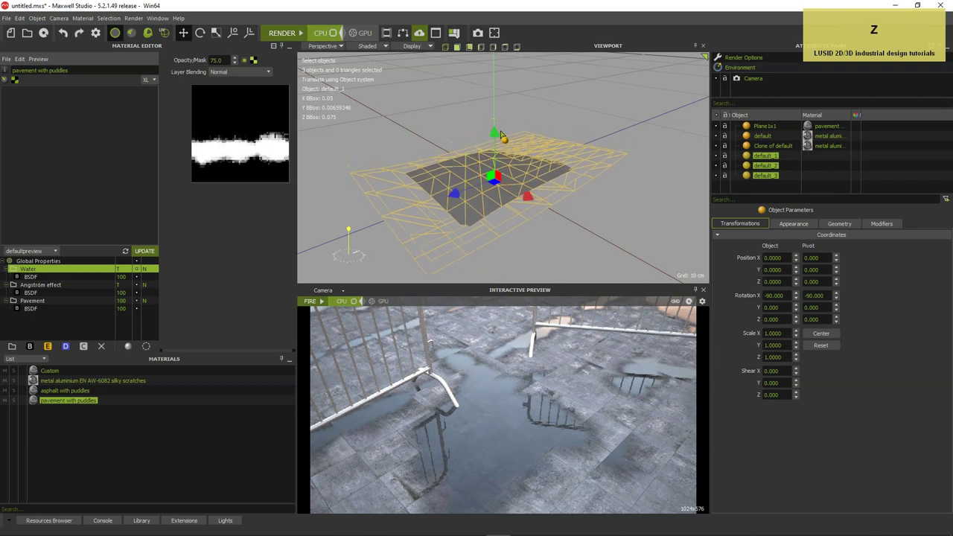
click(820, 346)
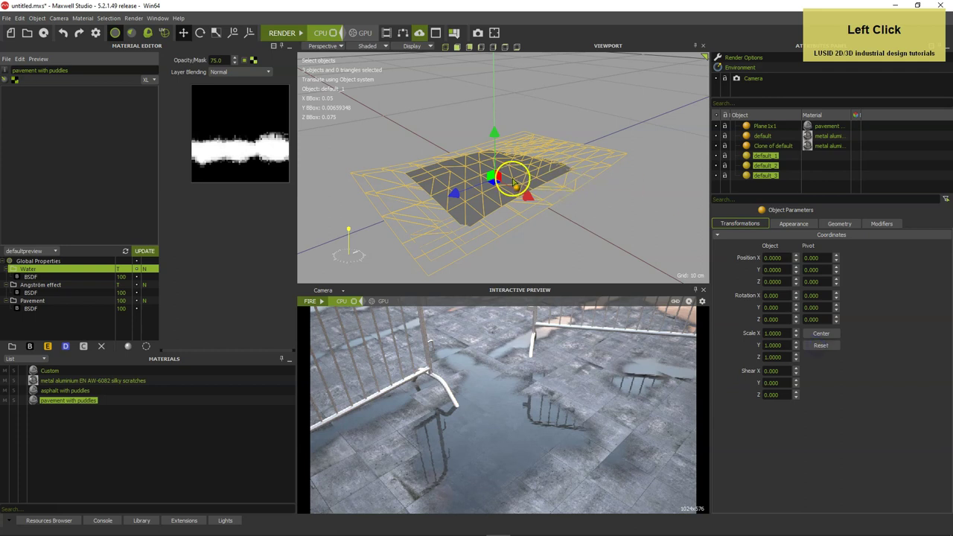
Step: Flip the normals of the default_3 leaf object
click(518, 185)
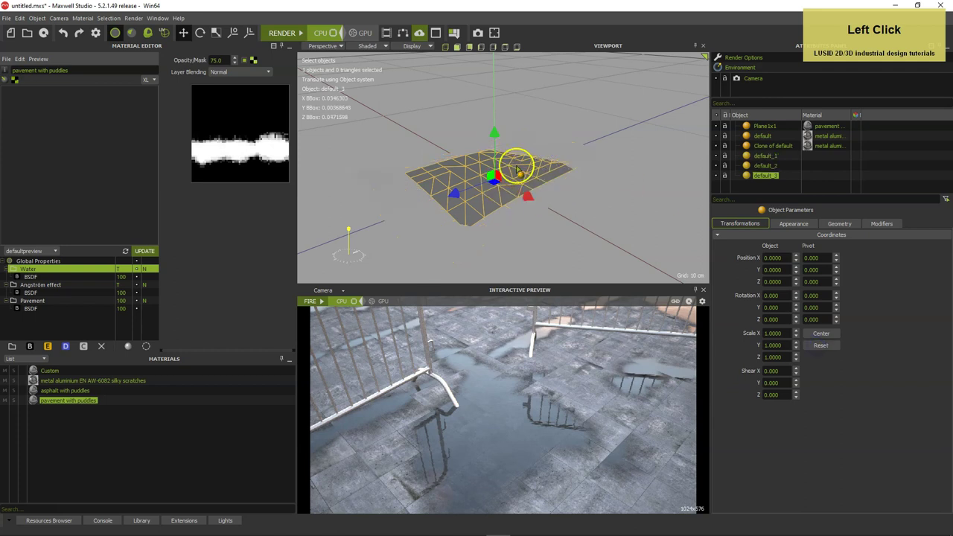
click(792, 225)
click(821, 351)
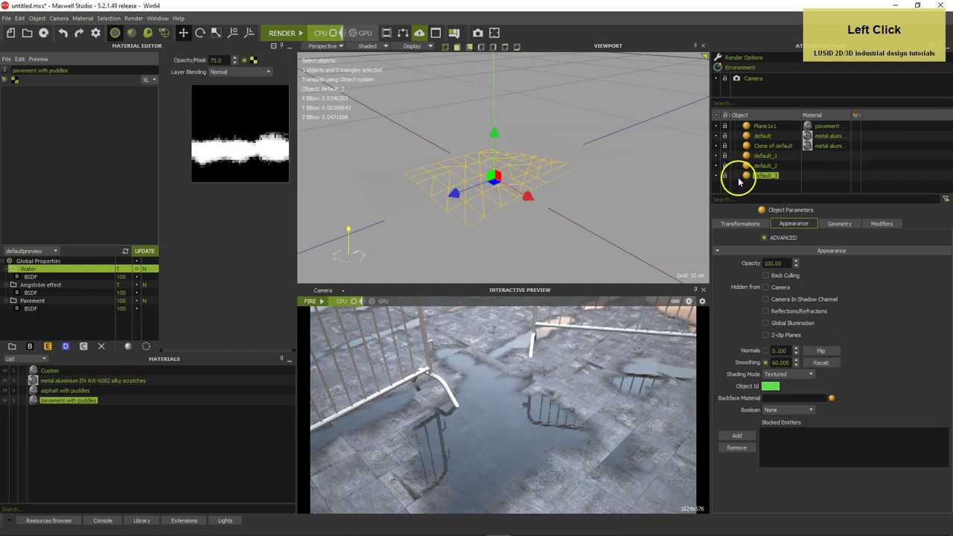
Step: Hide the three leaf objects and return the viewport to the Camera view with Textured decal shading
click(716, 175)
click(716, 165)
click(716, 157)
click(365, 47)
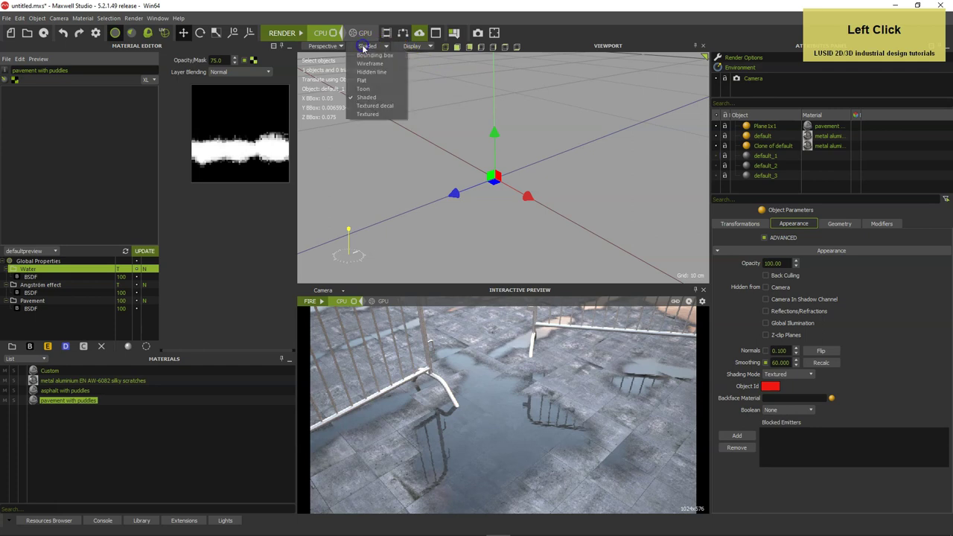
click(369, 106)
click(332, 46)
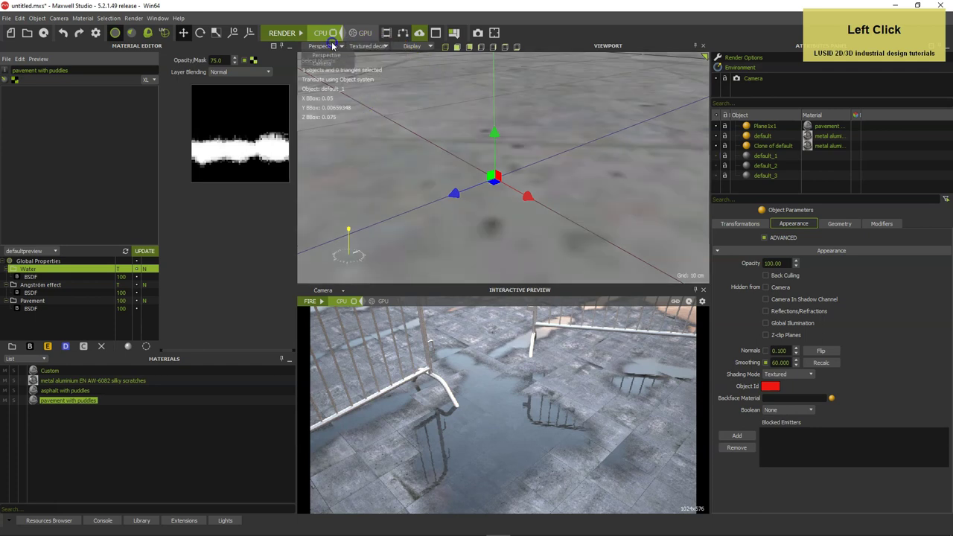
click(321, 63)
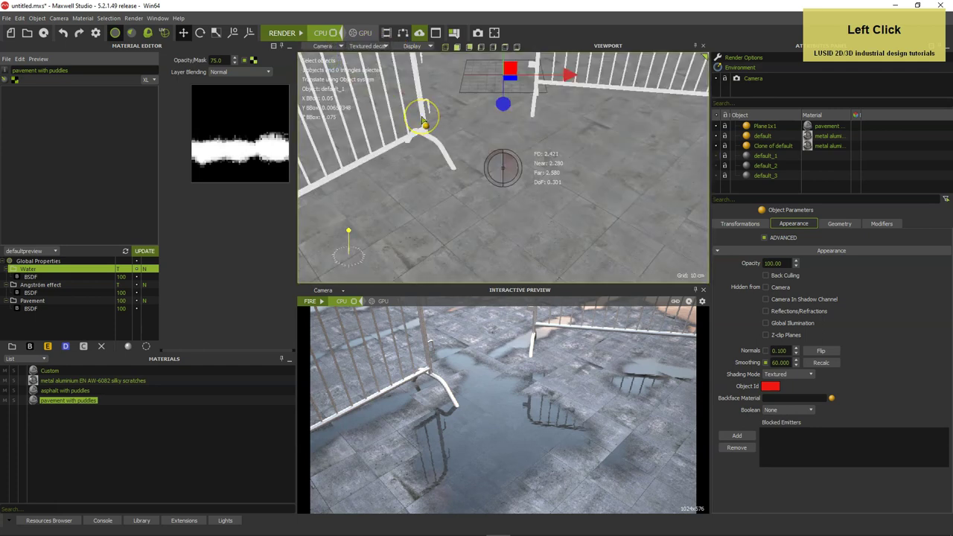
key(alt)
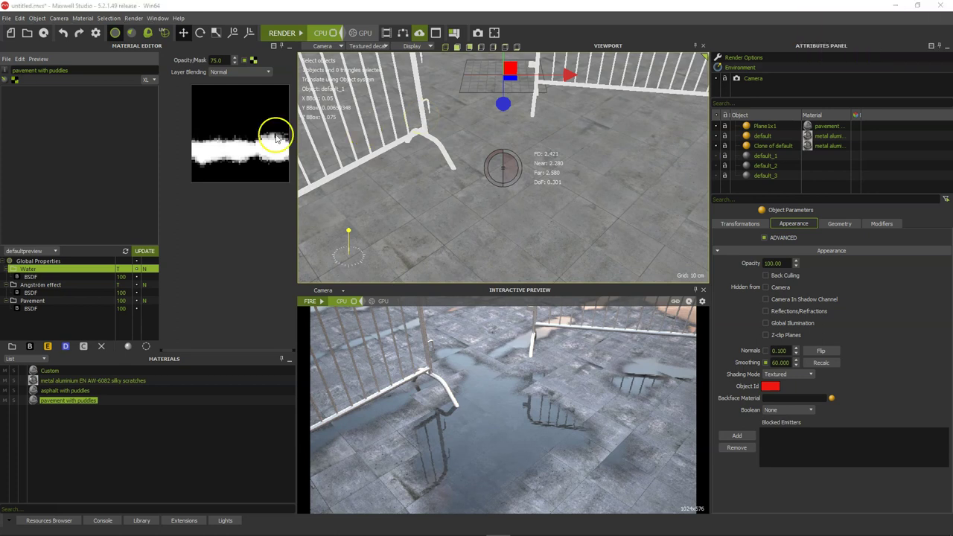
Step: Create a new Custom material for the leaves
right_click(96, 421)
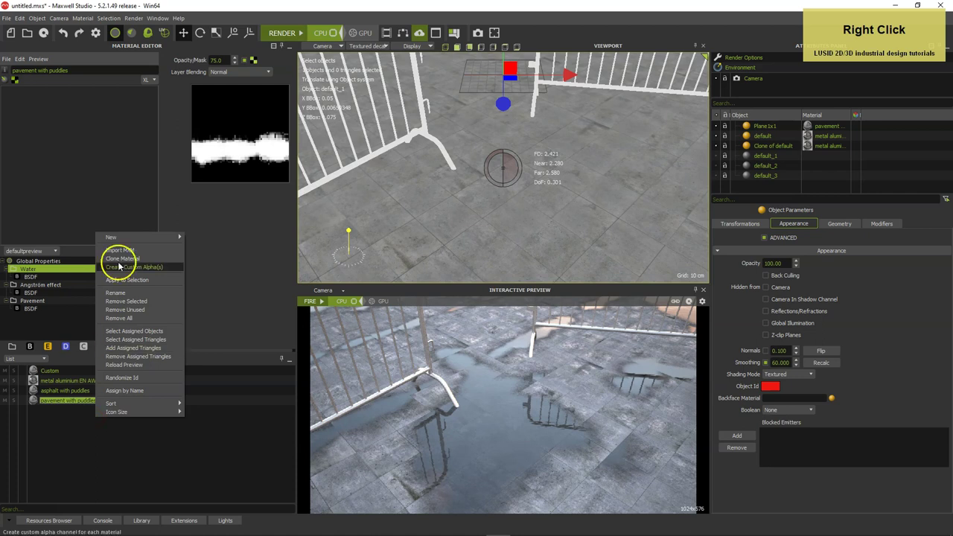
mouse_move(115, 239)
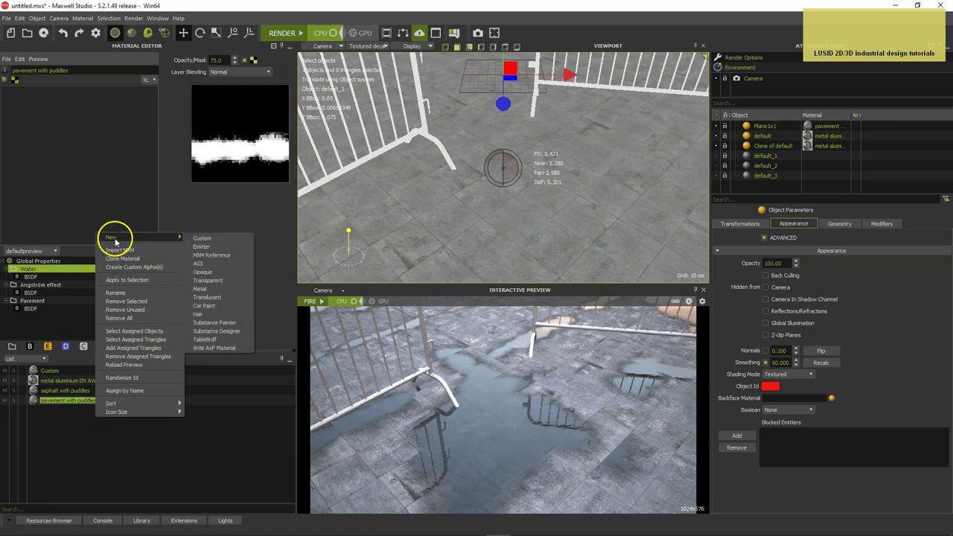
click(211, 240)
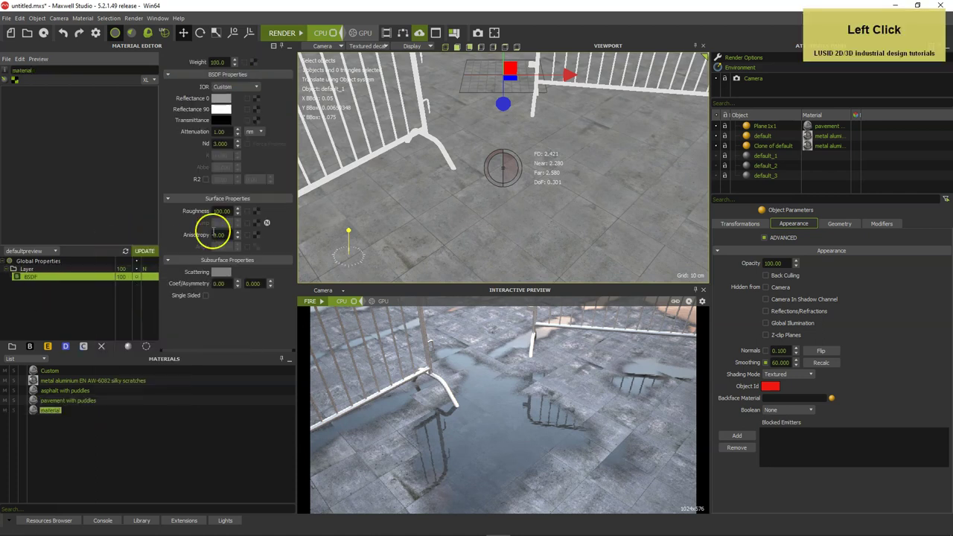
Step: Load "LeafFall003_Flat d.png" from the LeafFall003 textures folder as the new material's Reflectance 0 texture
click(256, 102)
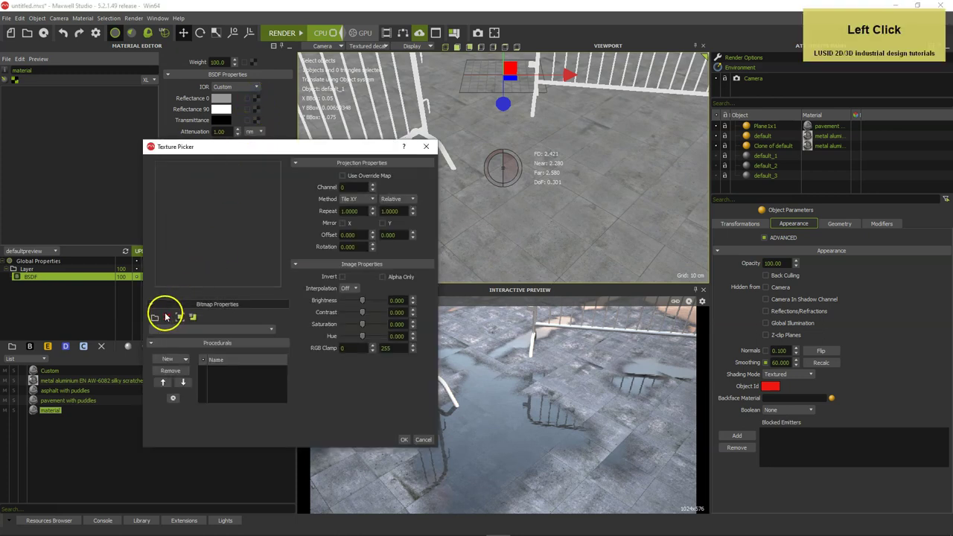
drag(211, 154, 236, 61)
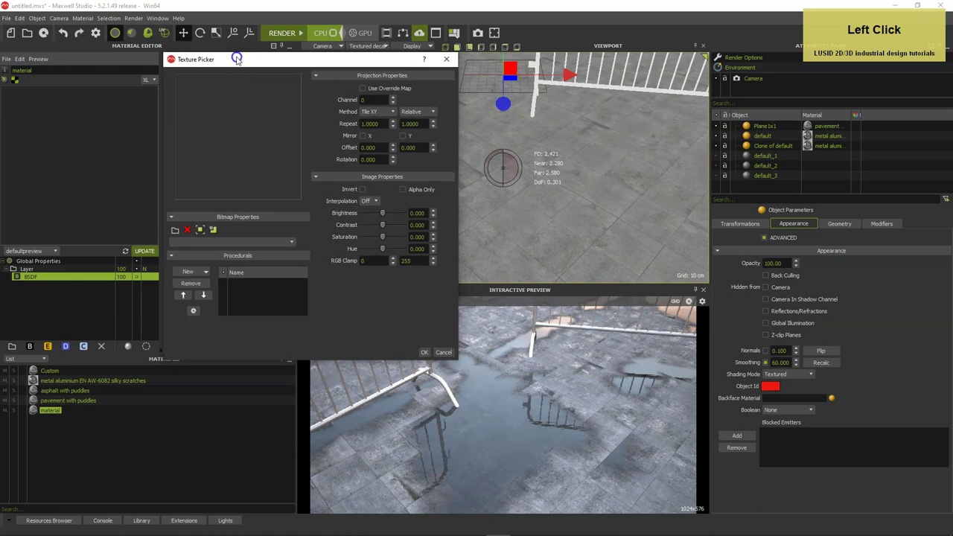
click(177, 228)
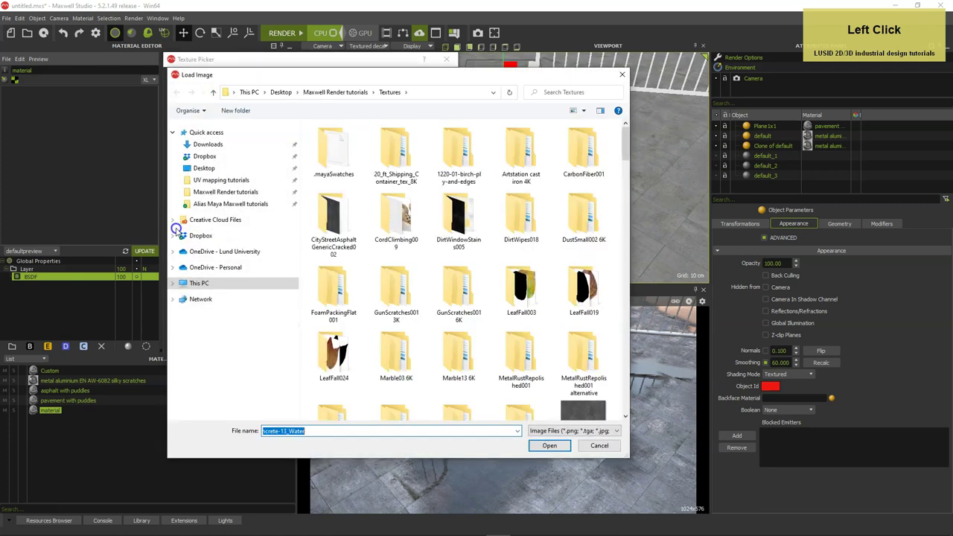
click(206, 195)
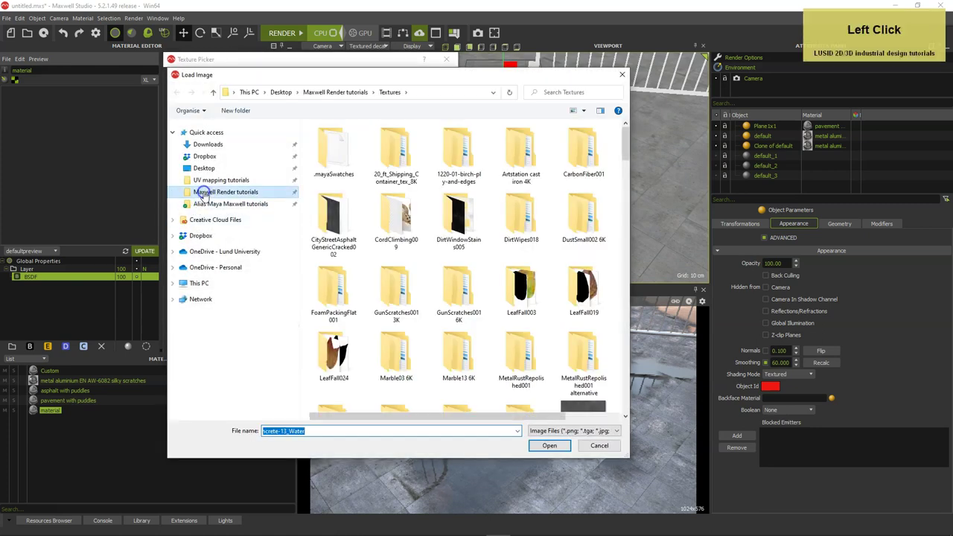
double_click(321, 328)
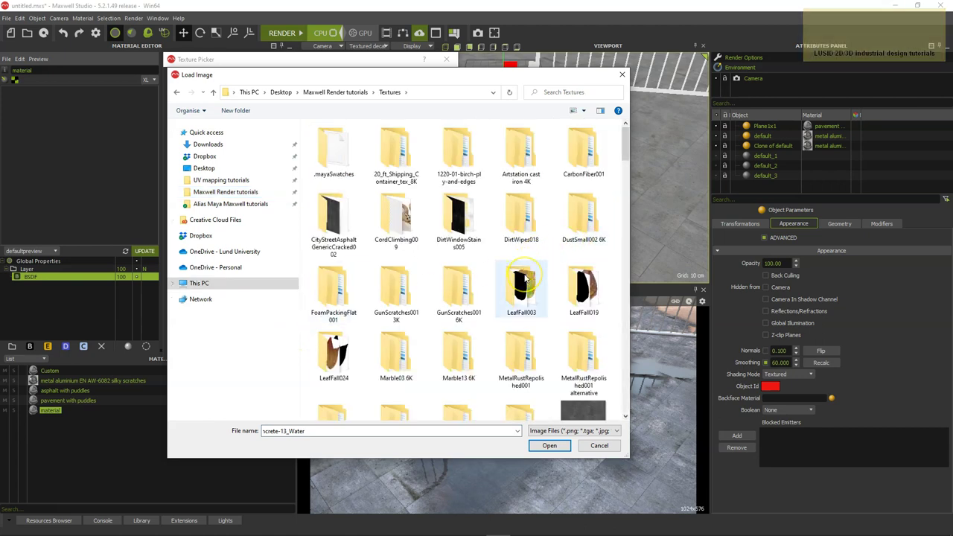
double_click(524, 277)
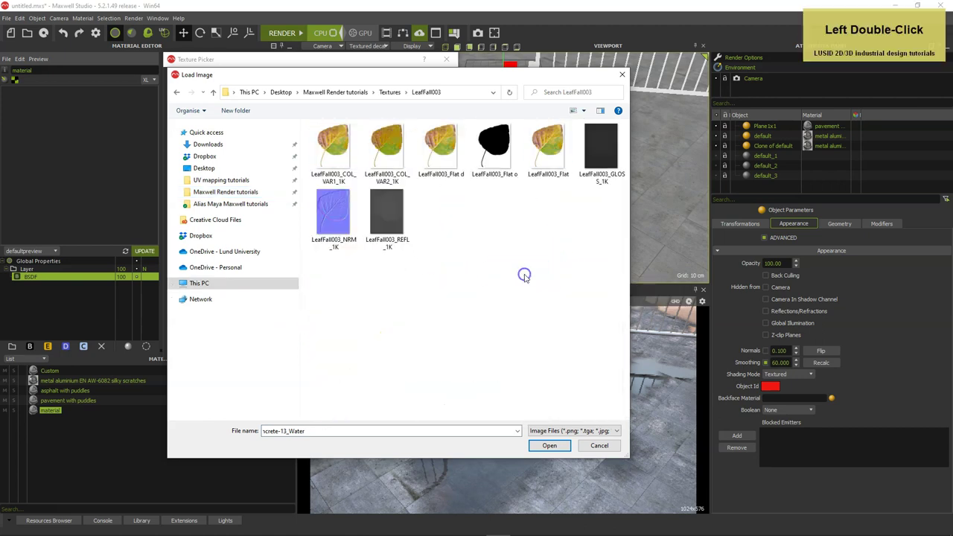
click(435, 149)
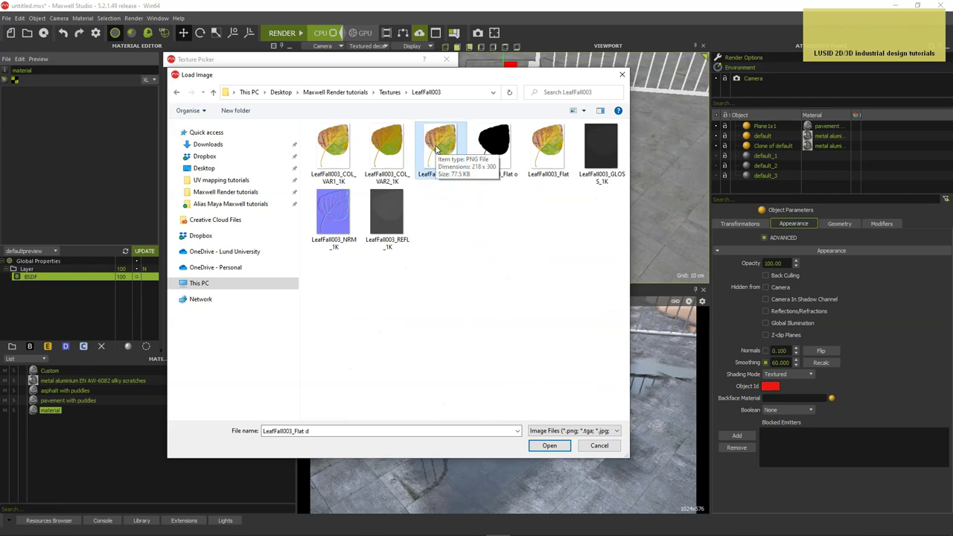
double_click(436, 149)
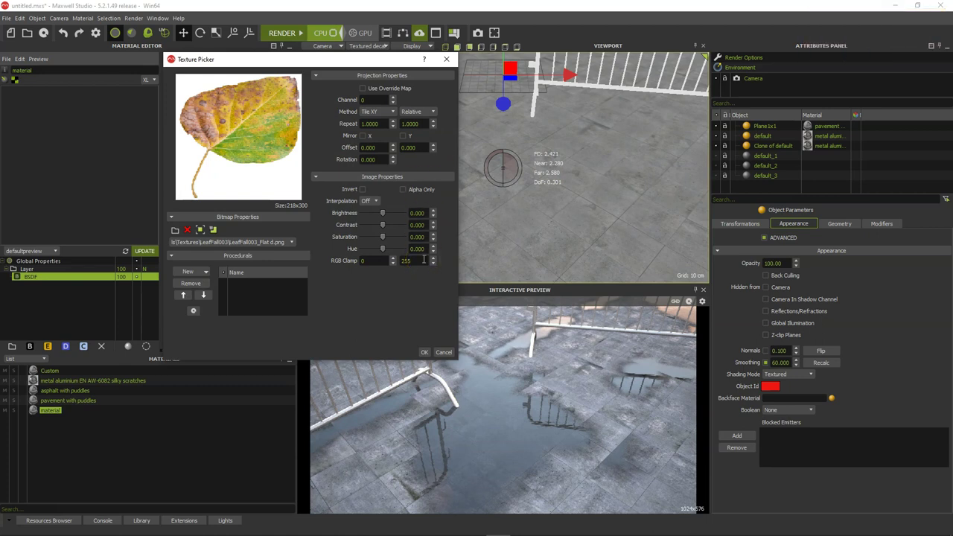
Step: Set the leaf colour texture's brightness to -20 and contrast to -20
click(407, 214)
text(-20)
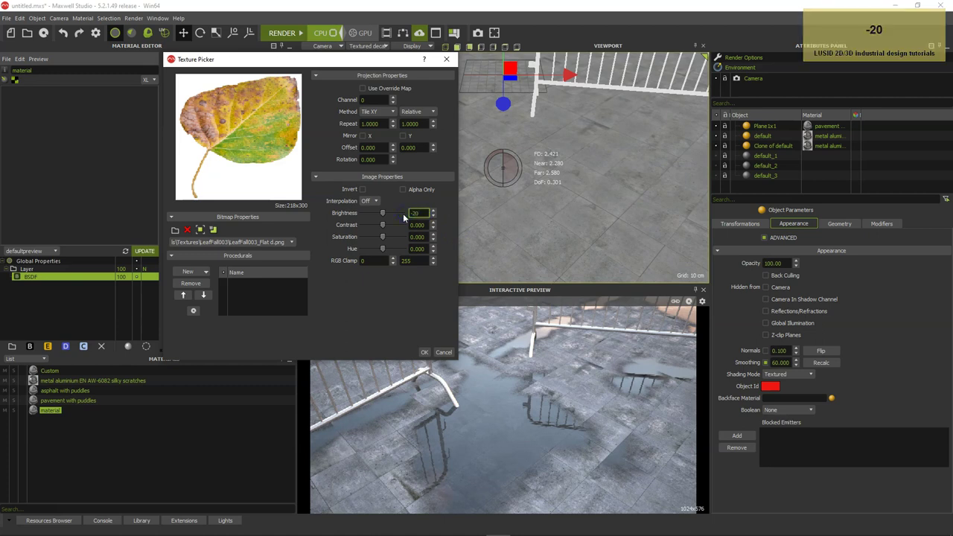
key(Tab)
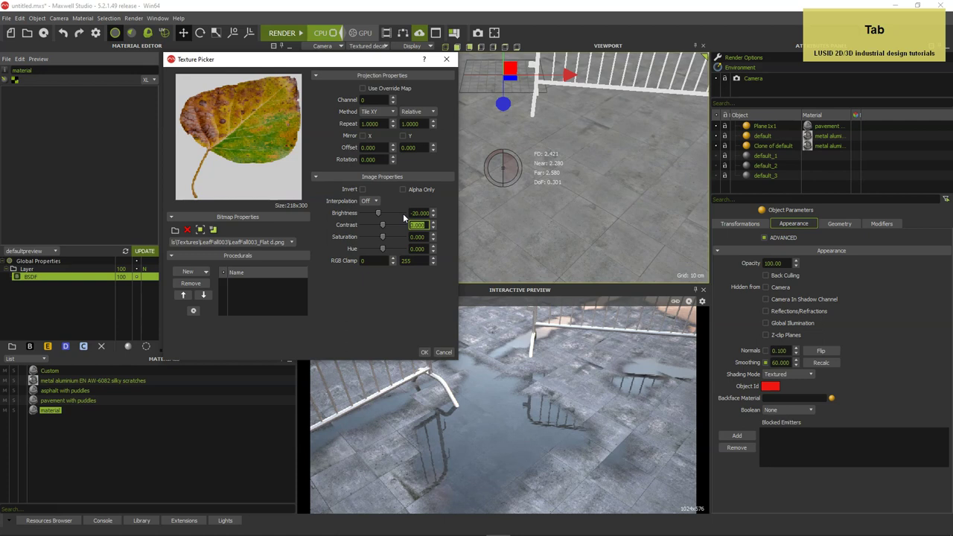
text(-20)
key(Tab)
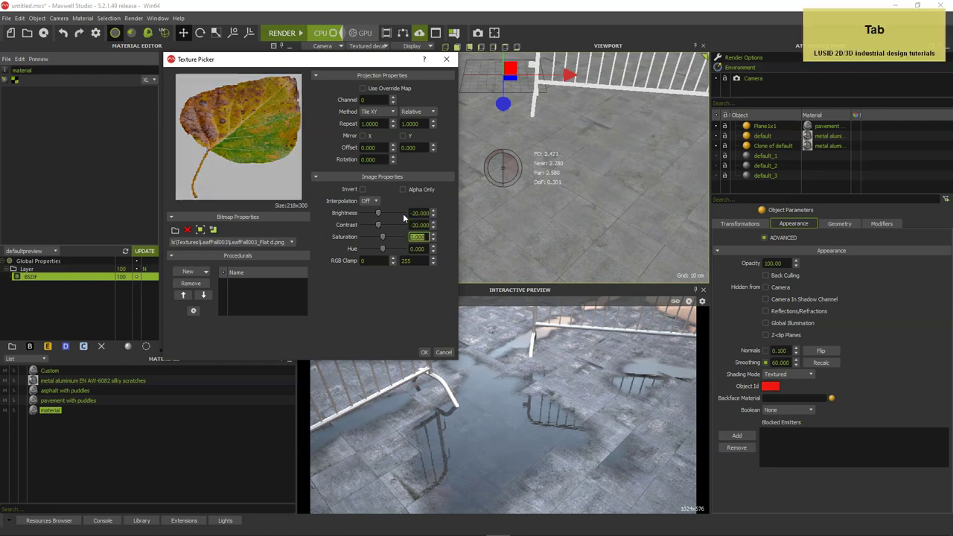
Step: Add a RandomColor procedural to the leaf colour texture with a blending factor of 50
click(199, 272)
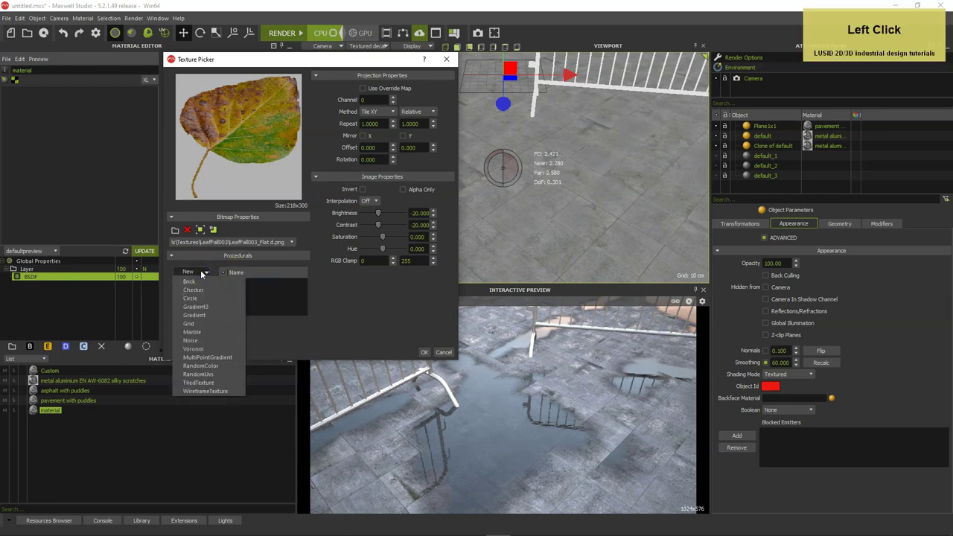
click(198, 365)
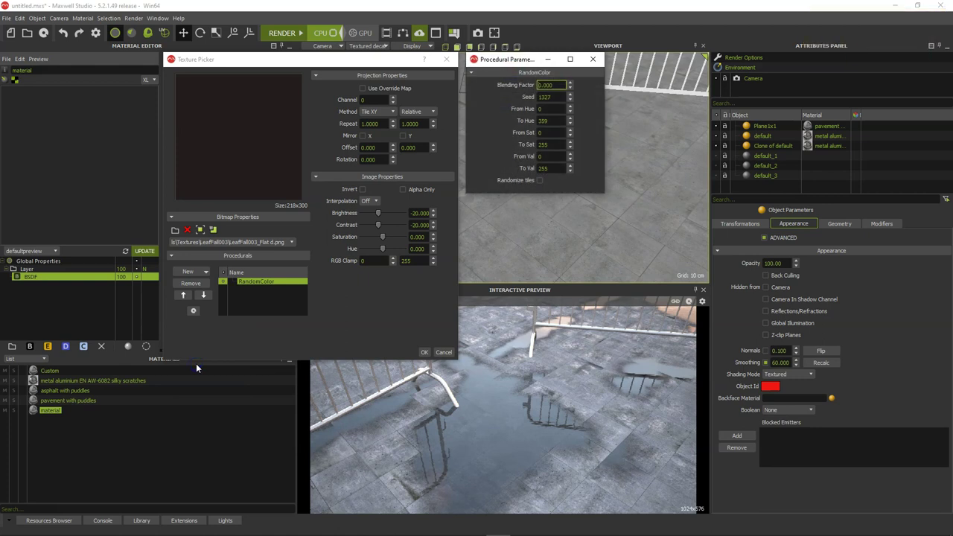
click(558, 85)
text(5)
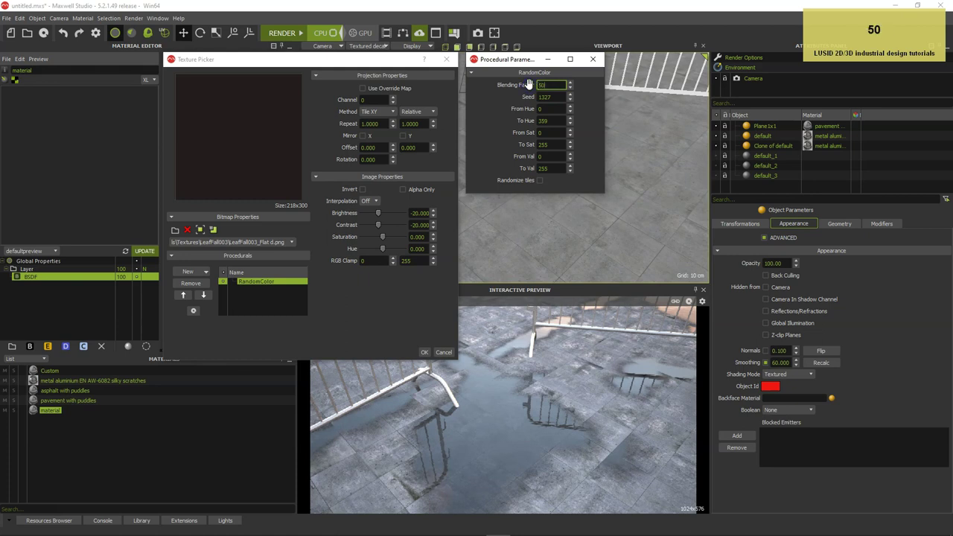
text(0)
key(Tab)
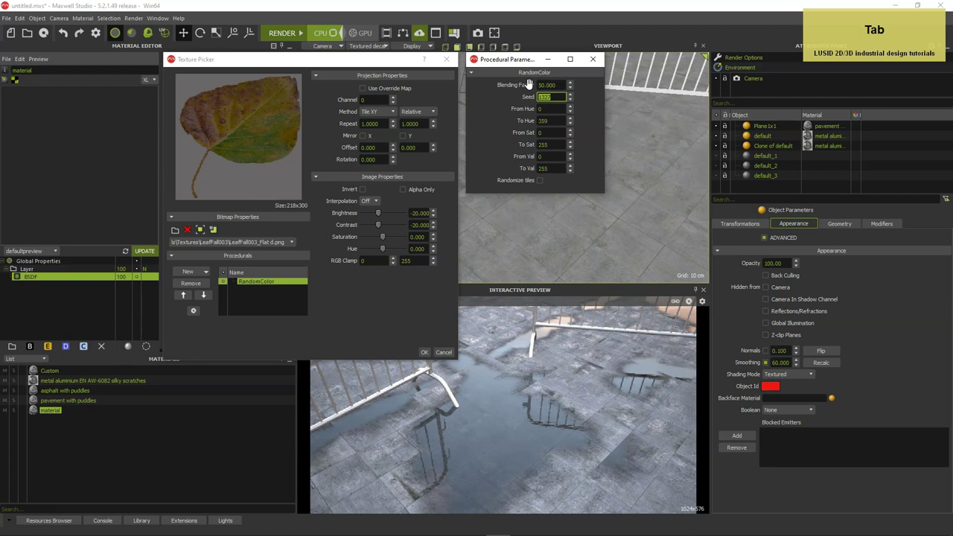
Step: Limit the RandomColor hue range to 10–80 and the saturation range to 30–90
drag(549, 110, 528, 108)
text(1)
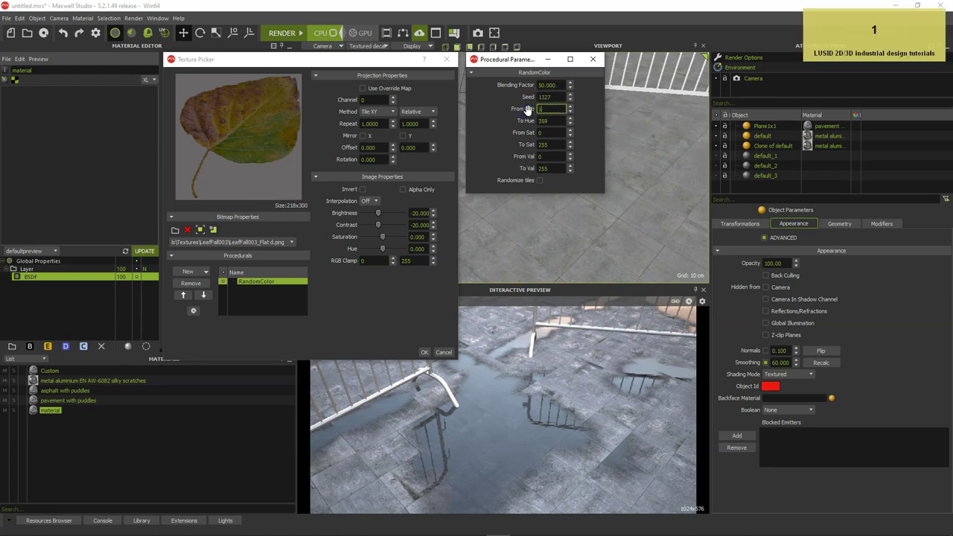
text(0)
key(Tab)
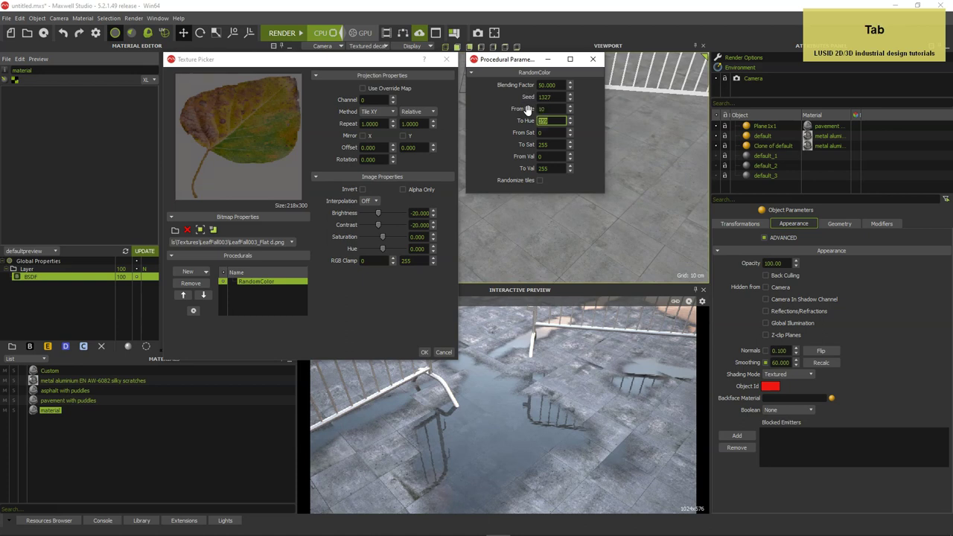
key(Tab)
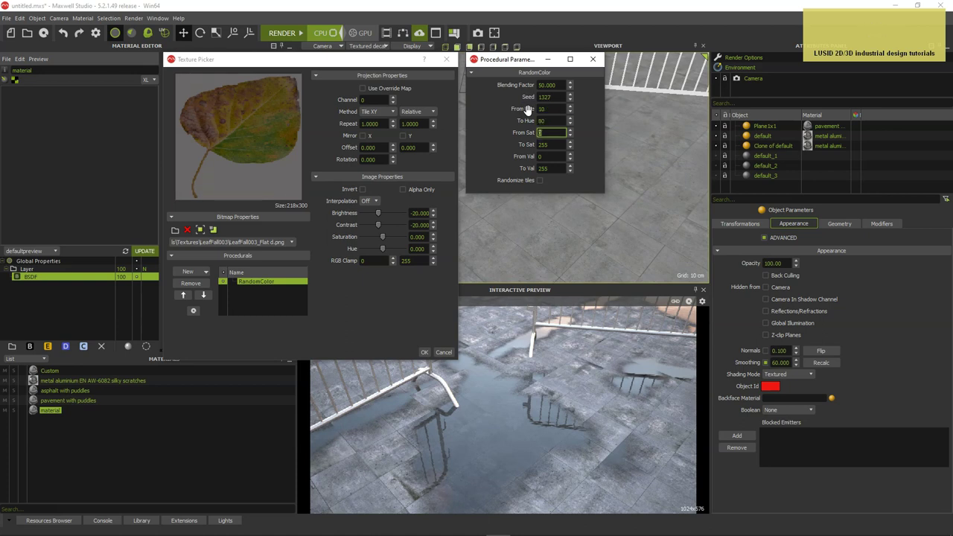
text(3)
key(Tab)
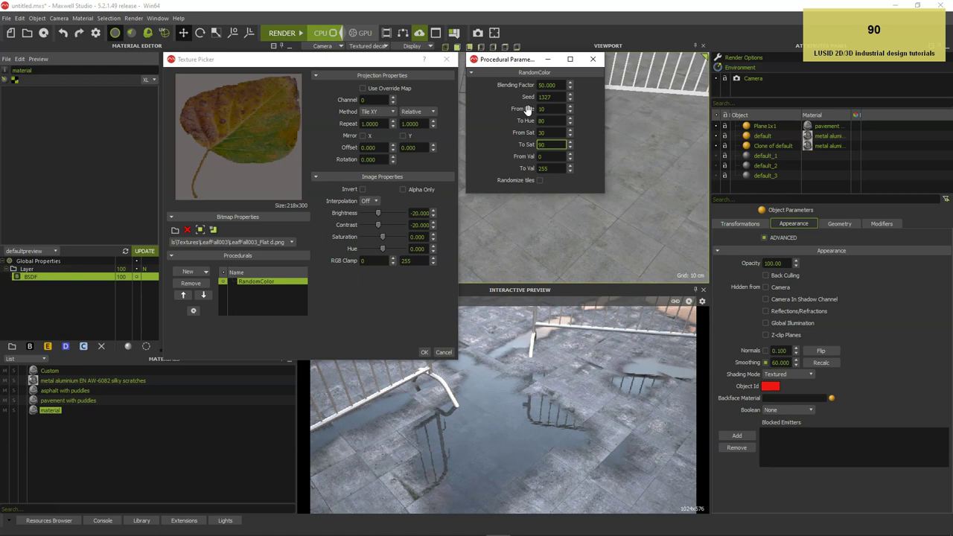
Step: Set the RandomColor value range from 60 to 160 and accept the Reflectance 0 texture
click(542, 155)
text(6)
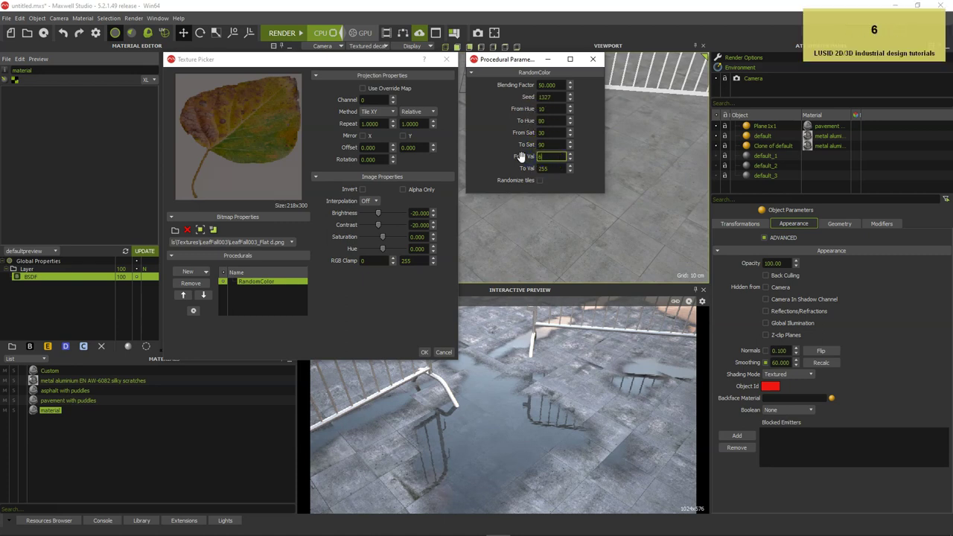
text(0)
key(Tab)
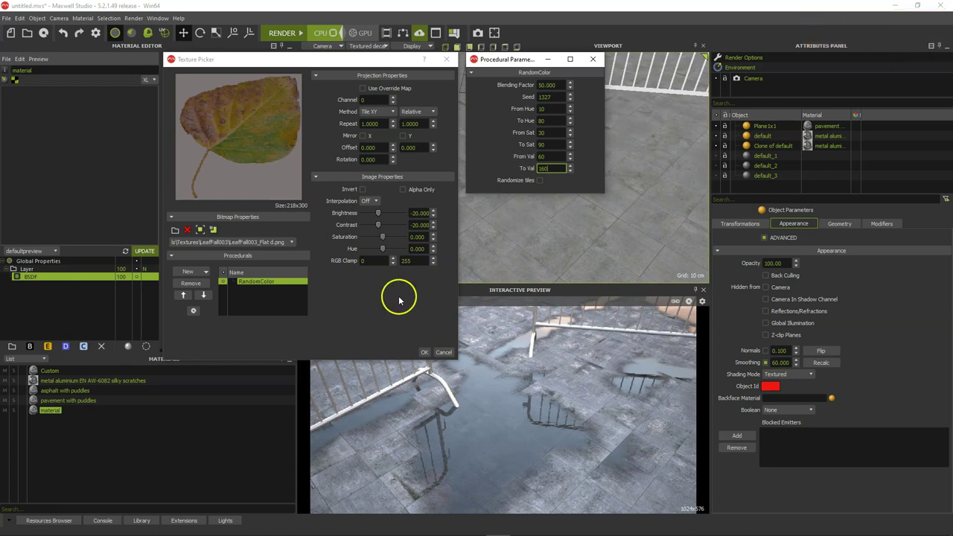
click(424, 352)
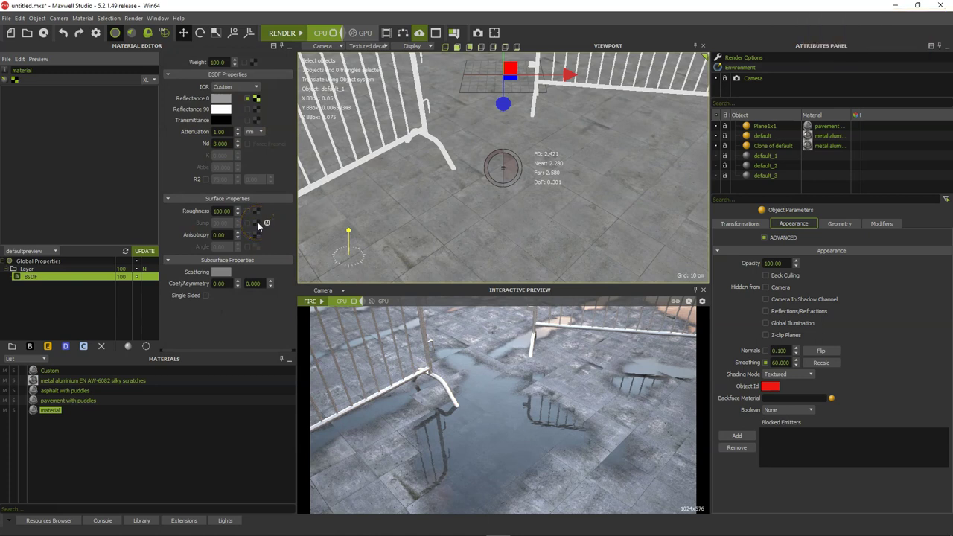
Step: Load LeafFall003_NRM_1K.jpg as the normal map in the leaf BSDF's Bump channel
click(257, 223)
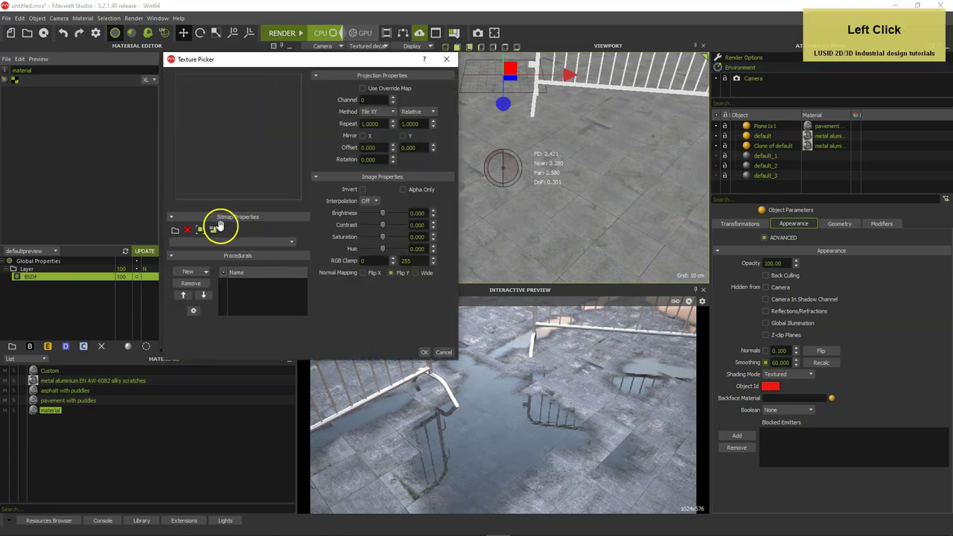
click(175, 229)
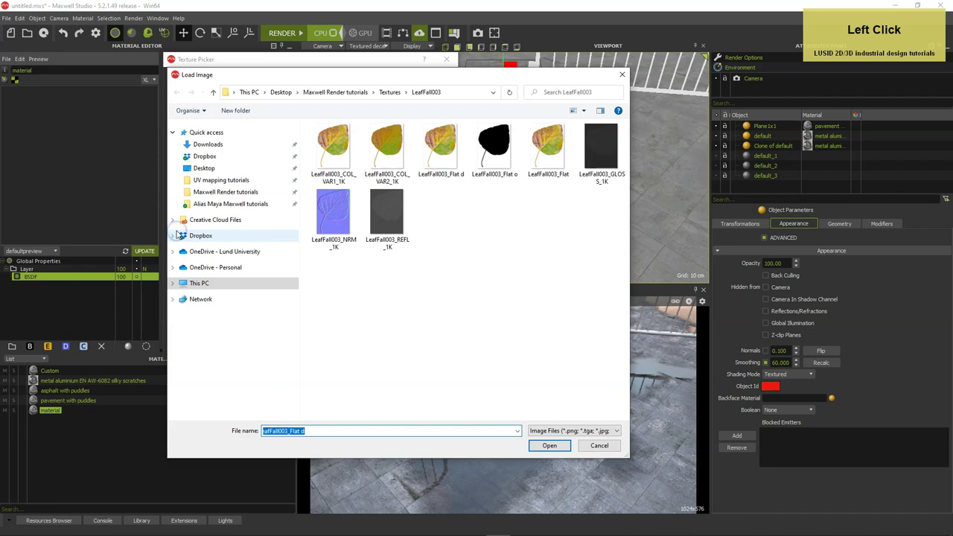
click(332, 211)
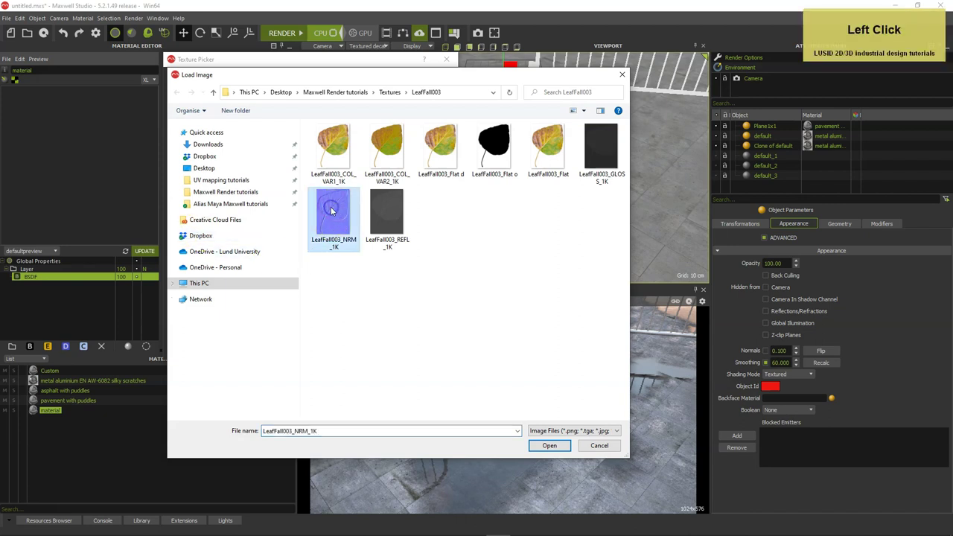
double_click(331, 210)
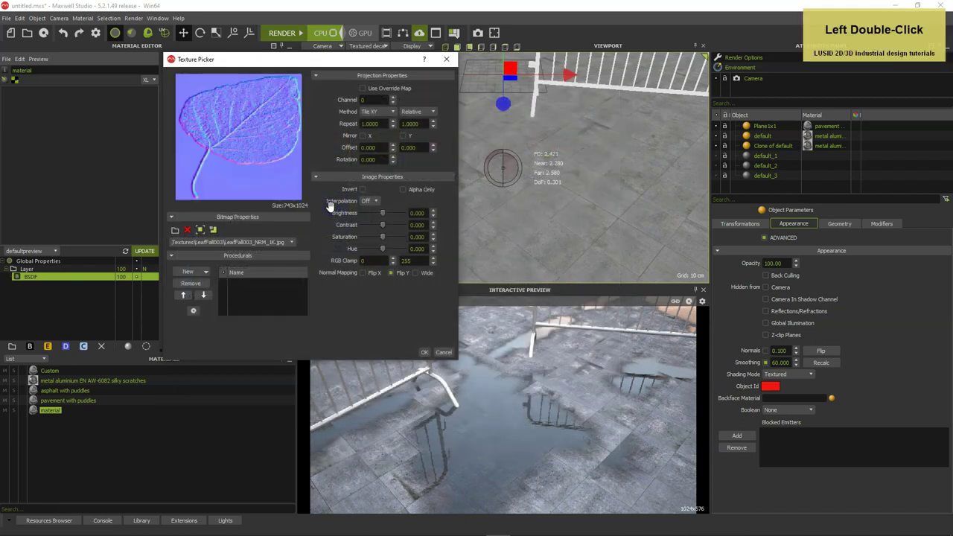
click(424, 354)
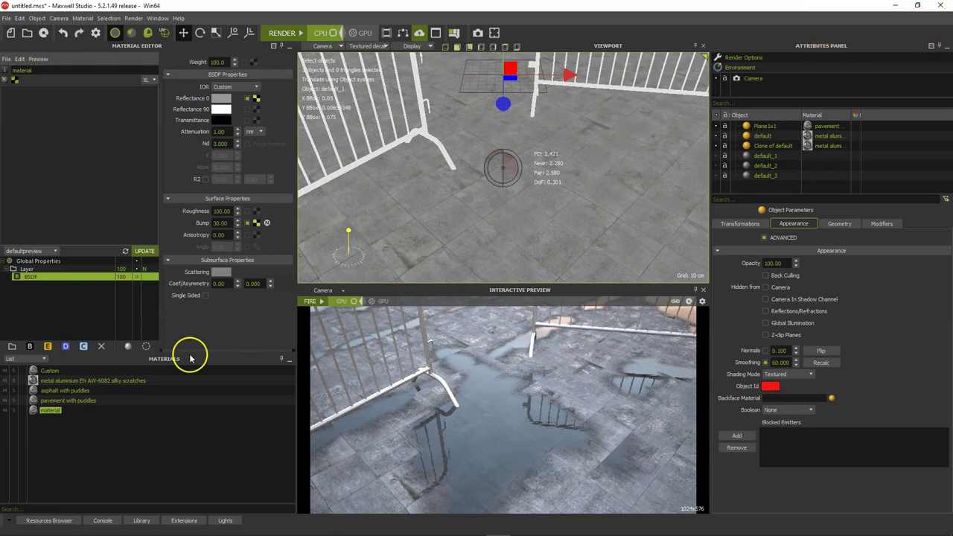
Step: Load "LeafFall003_Flat o.png" as the opacity mask of the leaf material's layer
click(82, 269)
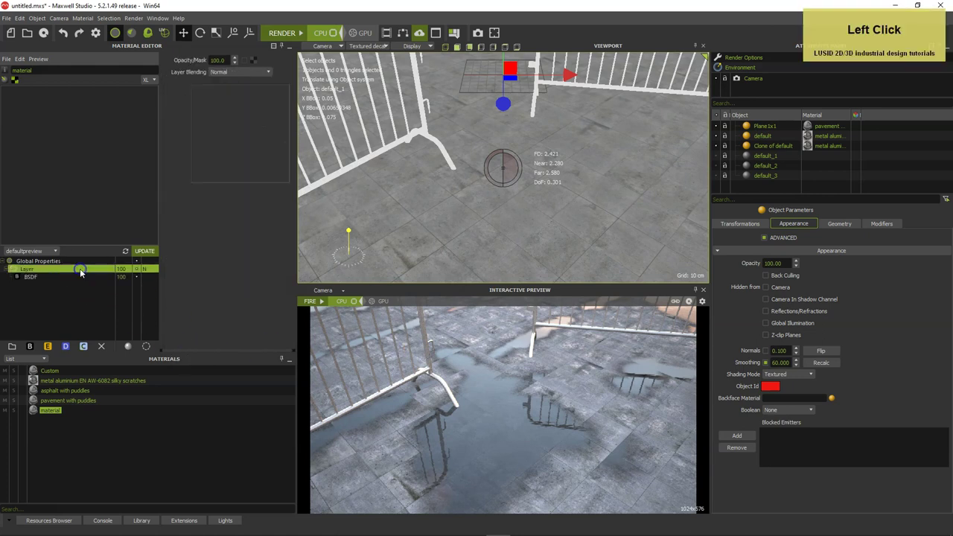
click(254, 61)
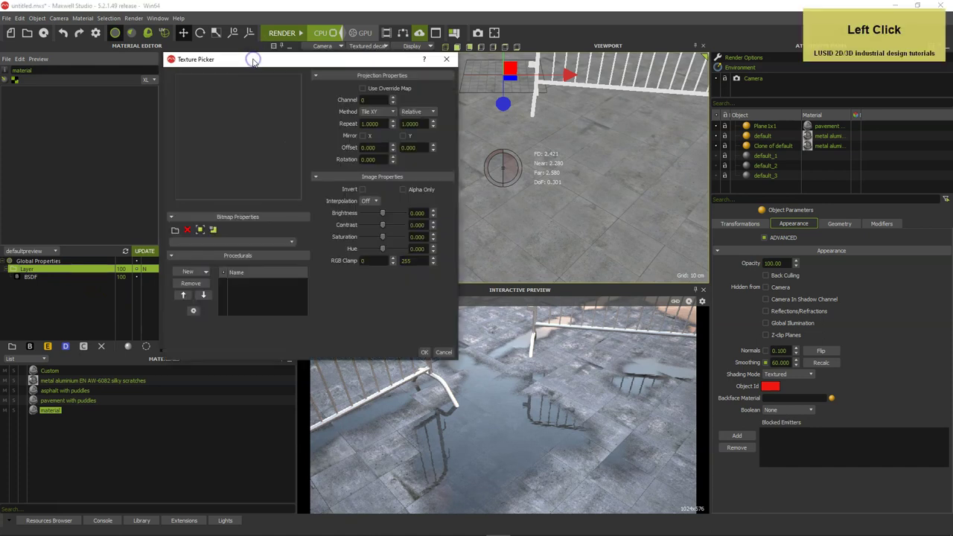
click(175, 229)
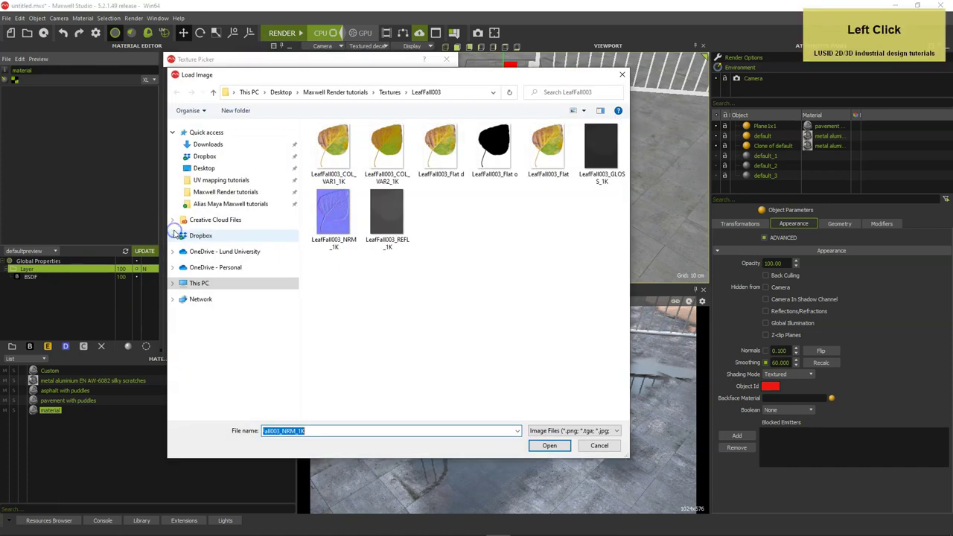
click(494, 137)
double_click(494, 137)
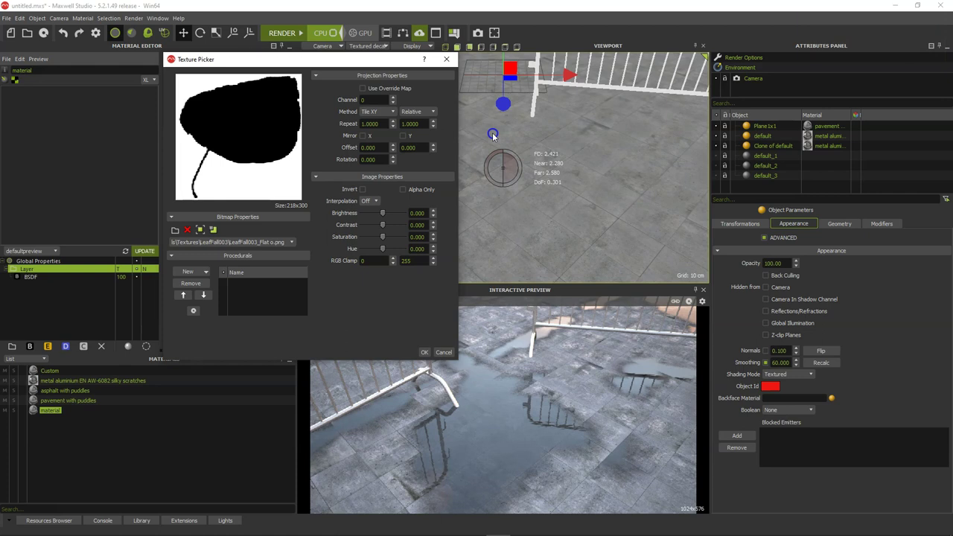
key(Return)
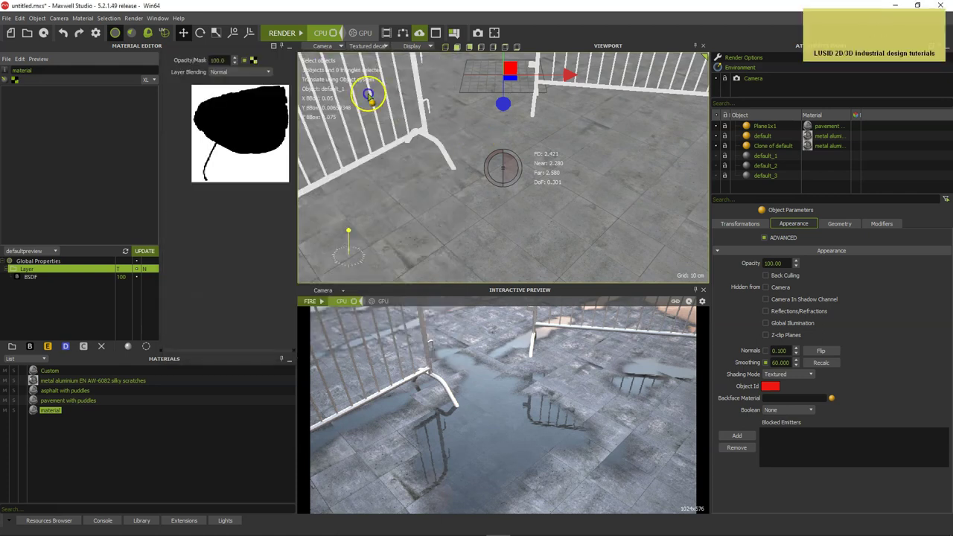
Step: Invert the opacity mask image of the leaf material's layer and accept the texture
click(254, 59)
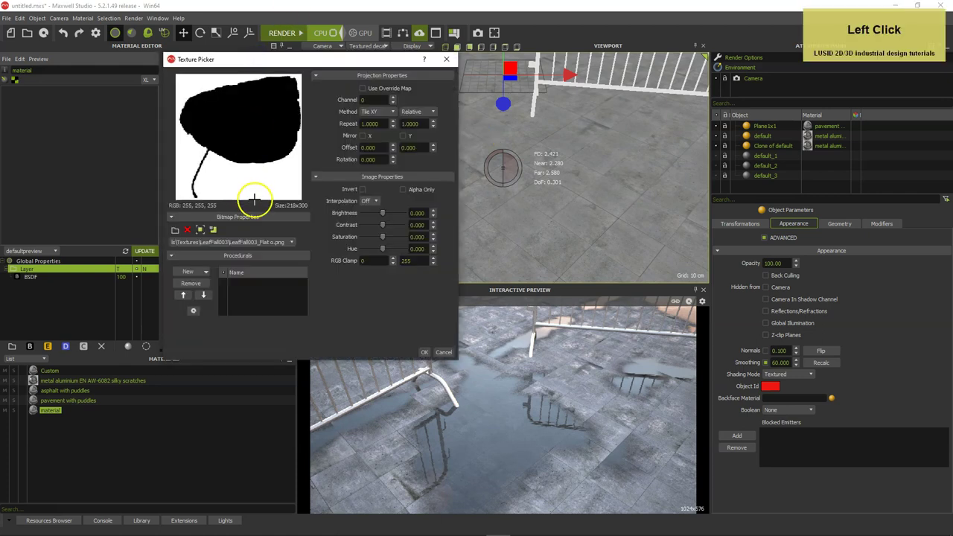
click(362, 189)
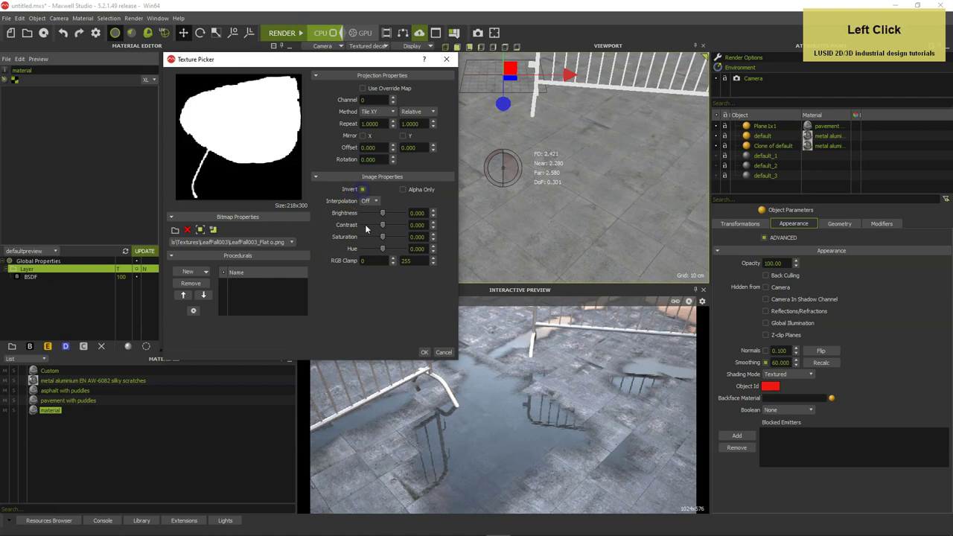
click(424, 352)
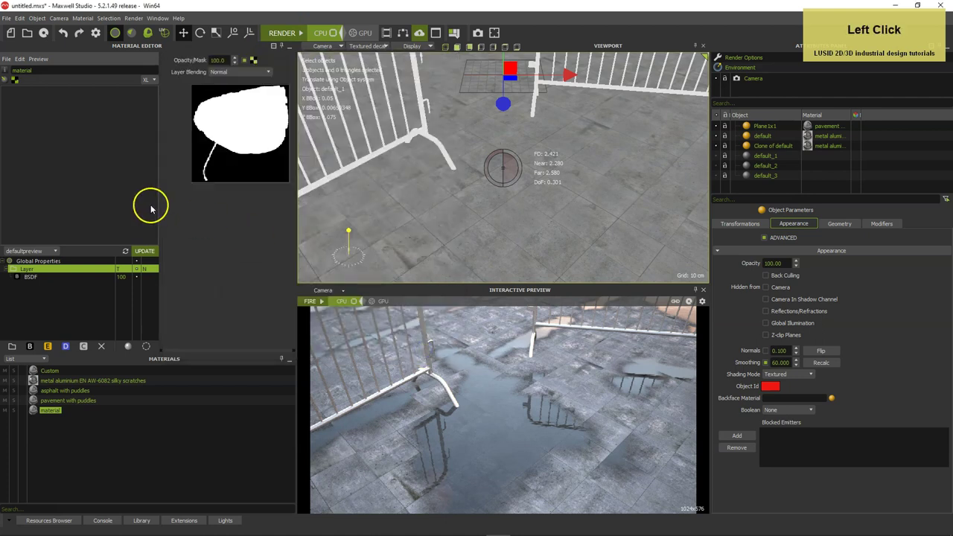
Step: Rename the leaf material as "leaf 003"
double_click(22, 69)
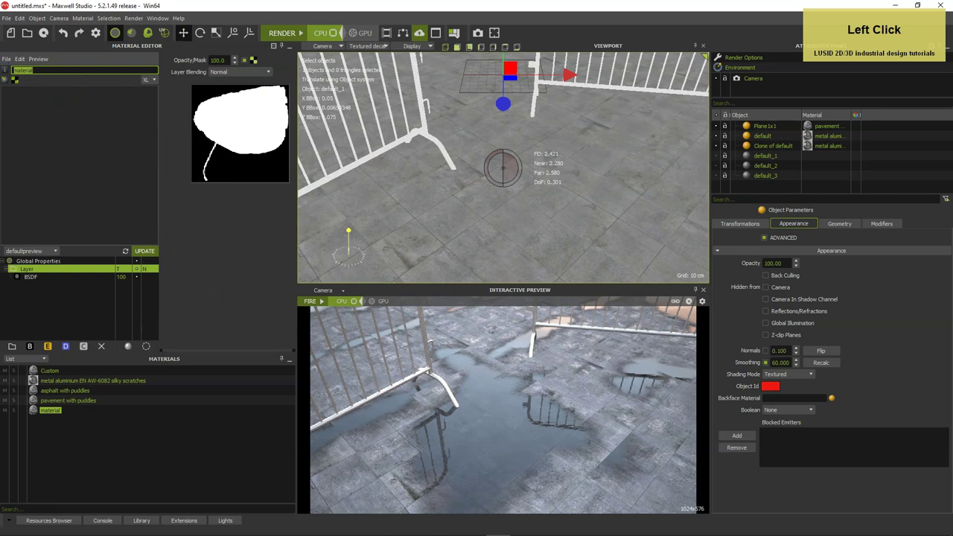
text(l)
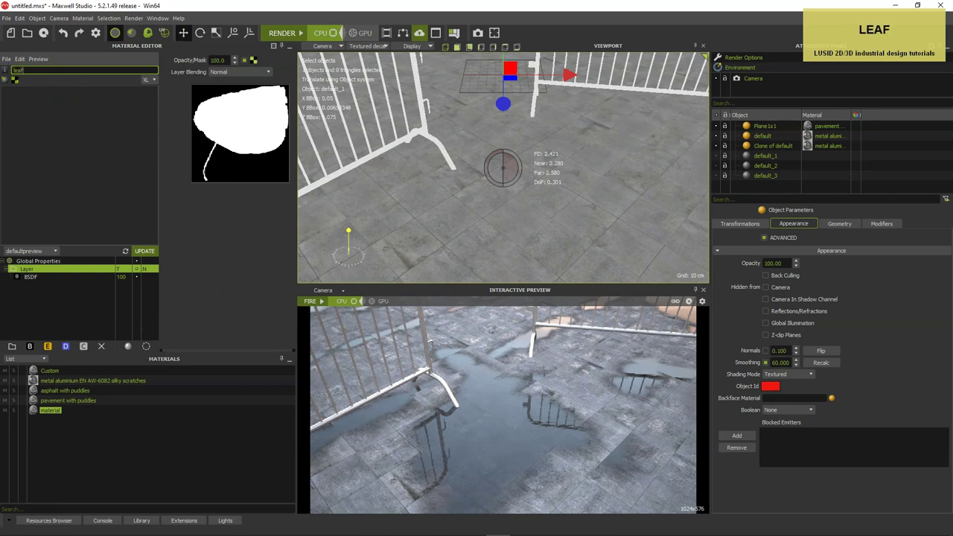
text(eaf003)
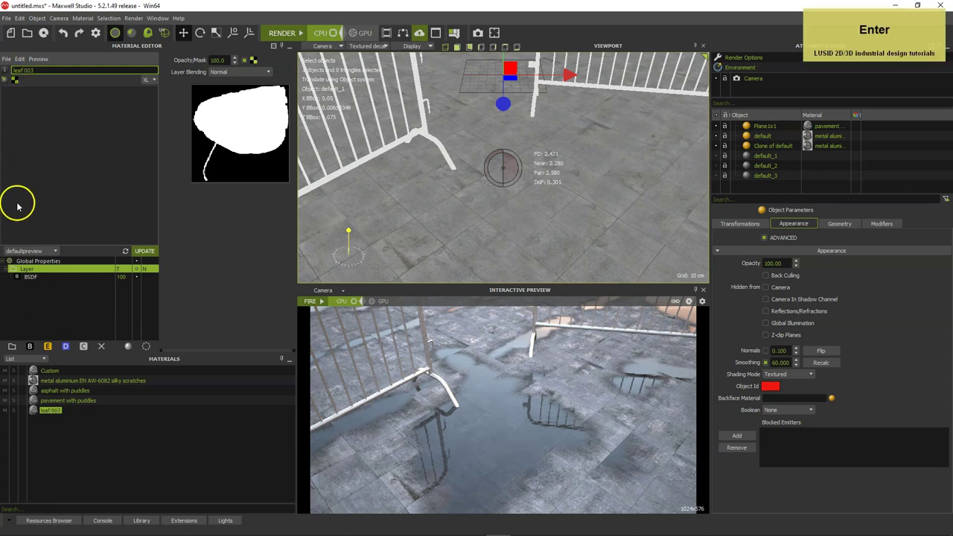
Step: Assign the leaf 003 material to the object default_1
click(33, 411)
drag(34, 414, 745, 201)
drag(747, 166, 751, 159)
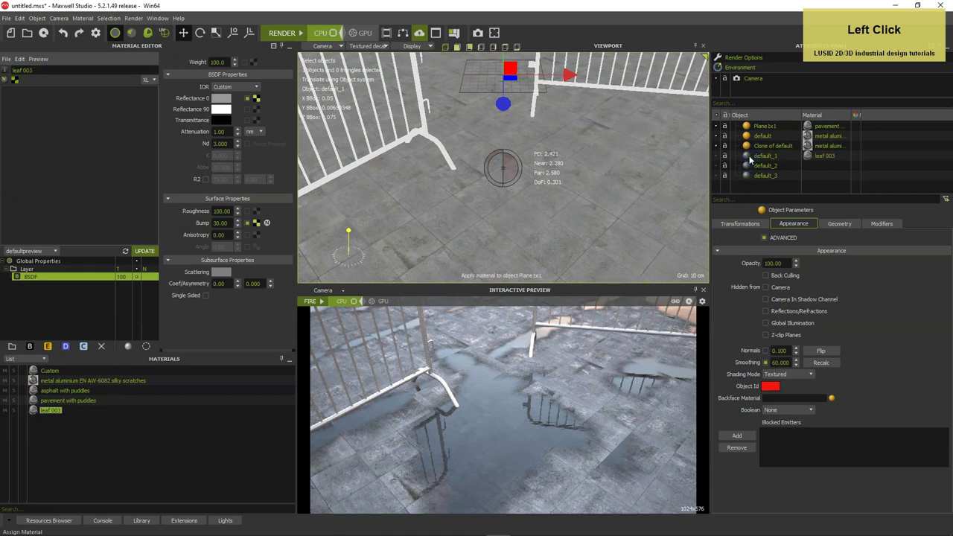
click(751, 158)
Step: Clone the leaf 003 material and rename the copy as "leaf 019"
right_click(36, 410)
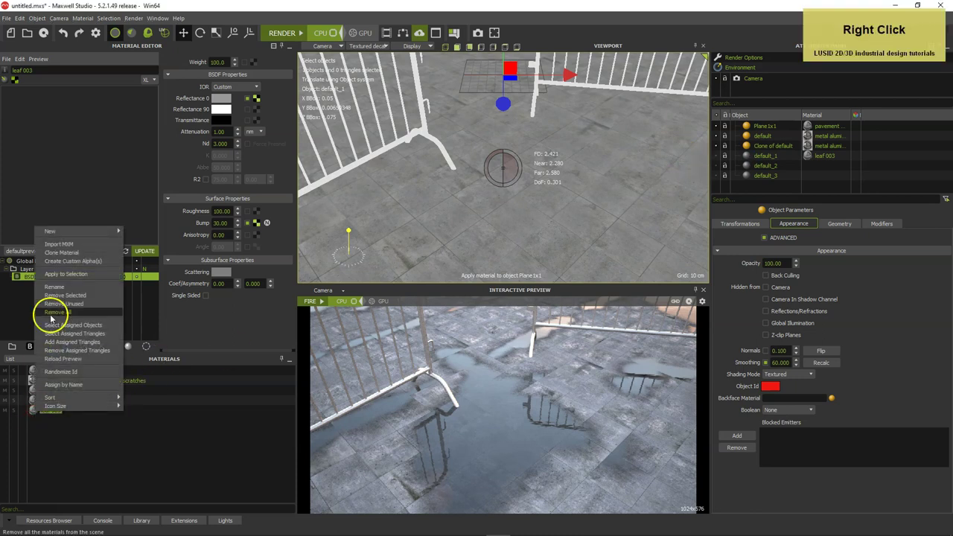
click(63, 253)
click(62, 422)
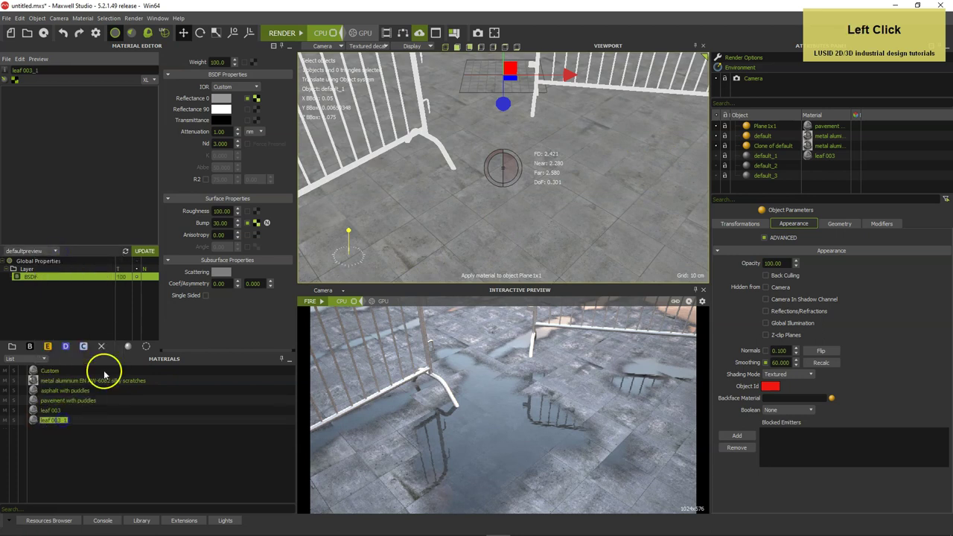
click(51, 70)
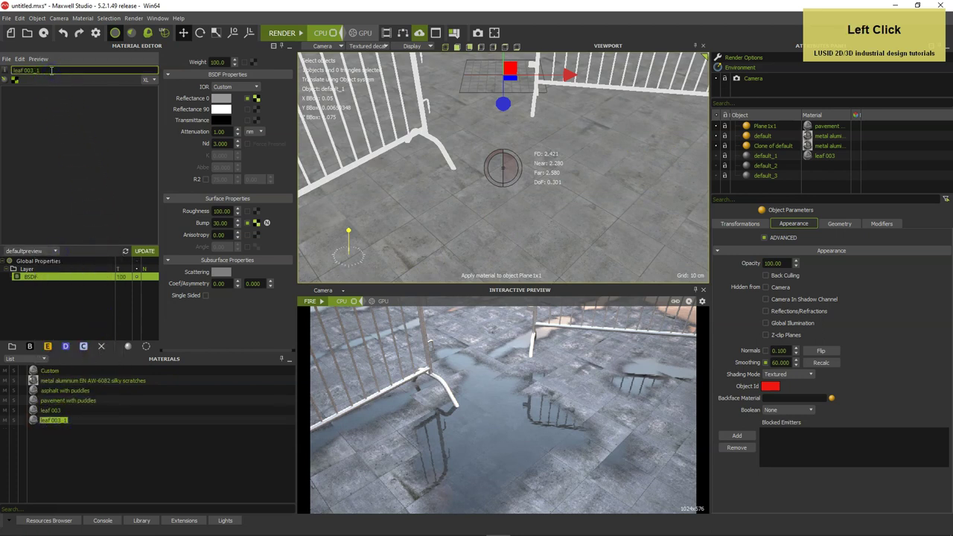
key(BackSpace)
key(BackSpace)
text(1)
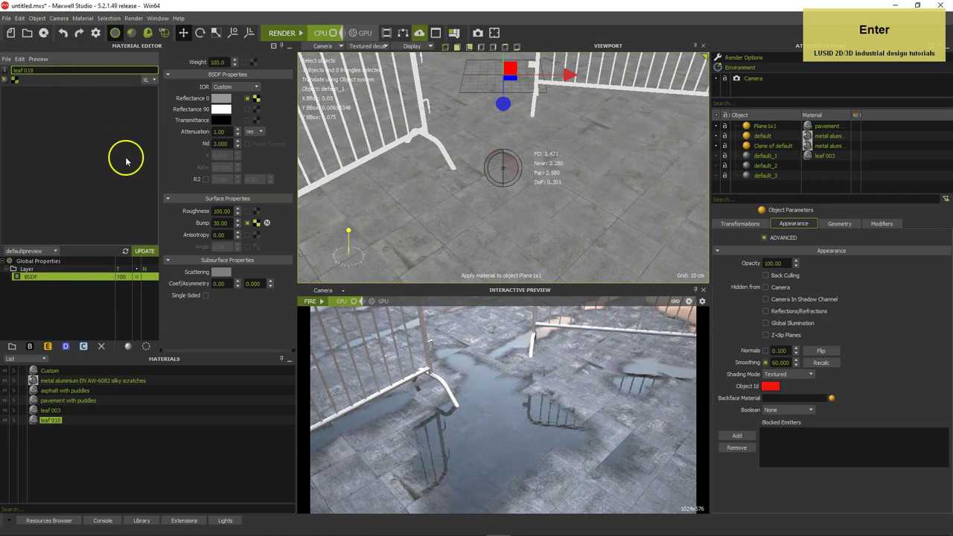
Step: Replace the Reflectance 0 image in leaf 019's BSDF with the LeafFall019 colour texture
click(255, 101)
click(175, 229)
double_click(441, 140)
click(425, 351)
Step: Load LeafFall019_NRM_1K.jpg as the normal map in leaf 019's Bump channel
click(255, 219)
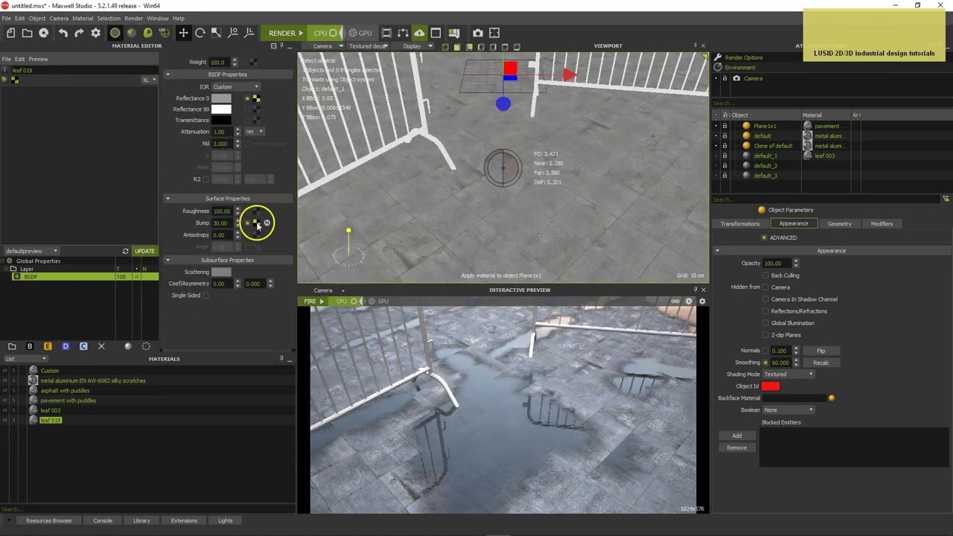
click(175, 229)
double_click(440, 196)
click(426, 352)
Step: Load "LeafFall019_Flat o" as the opacity mask of leaf 019's layer and assign the material to default_2
click(79, 269)
click(253, 59)
click(175, 230)
click(495, 146)
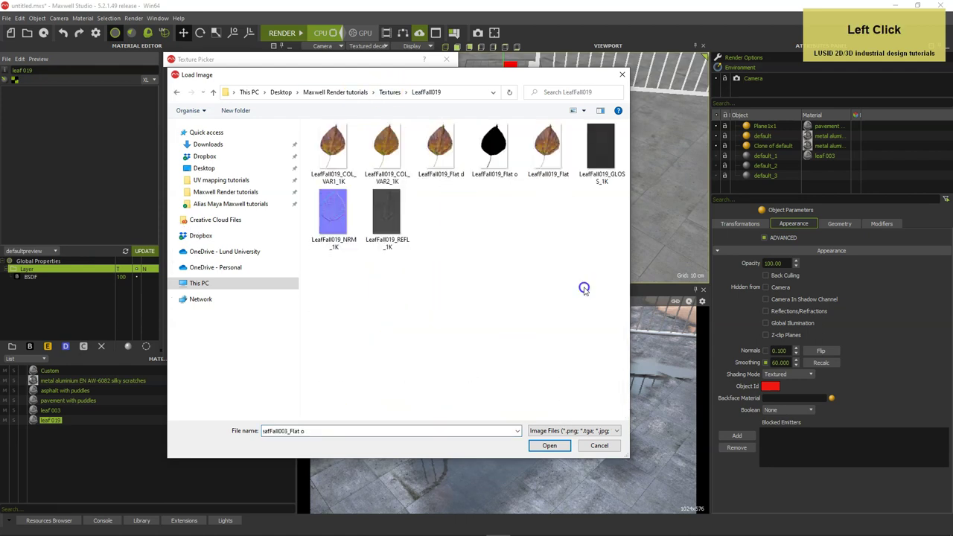
double_click(495, 145)
click(425, 352)
drag(103, 405, 762, 166)
Step: Clone the leaf 019 material and rename the copy as "leaf 024"
right_click(45, 421)
click(60, 410)
key(Return)
Step: Replace leaf 024's texture images with the LeafFall024 set and assign the material to the object default_3
click(252, 98)
click(175, 230)
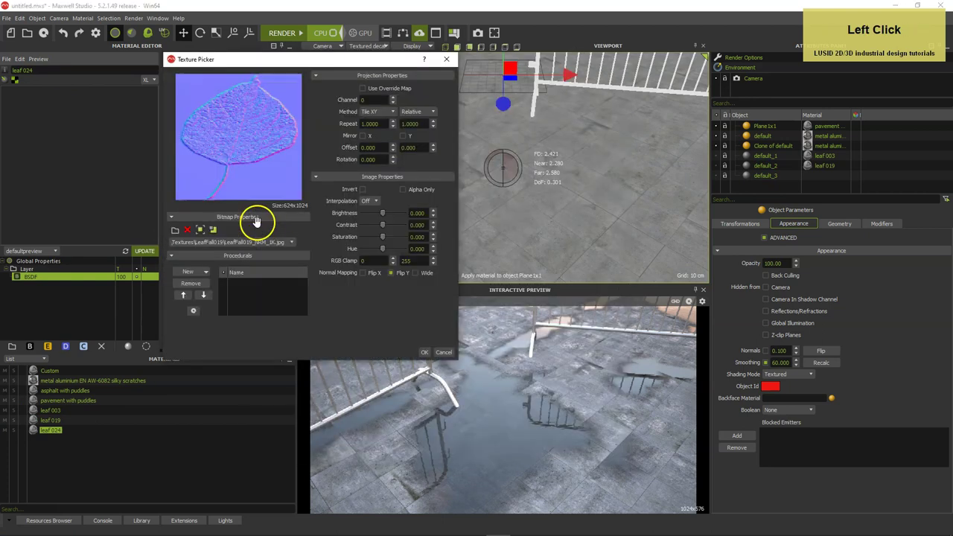
click(258, 222)
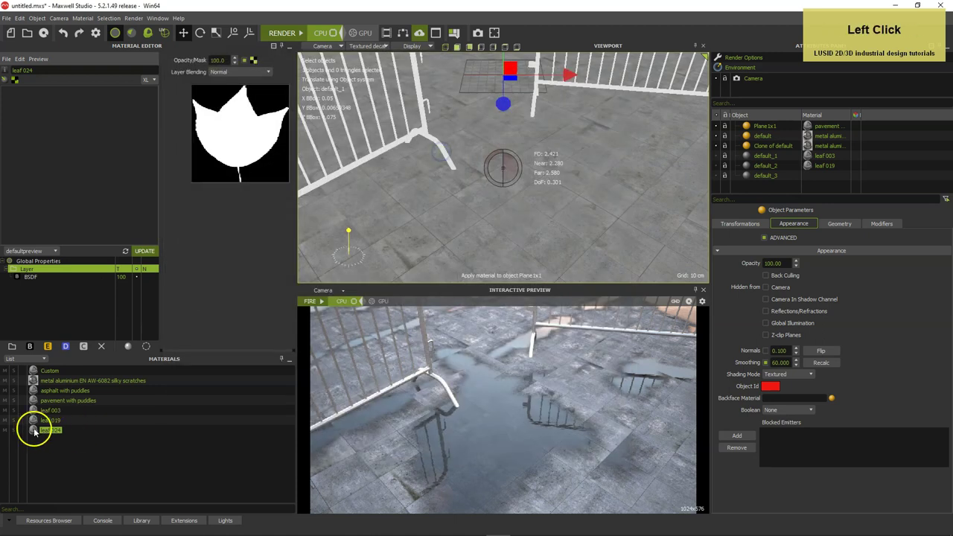
drag(32, 429, 748, 179)
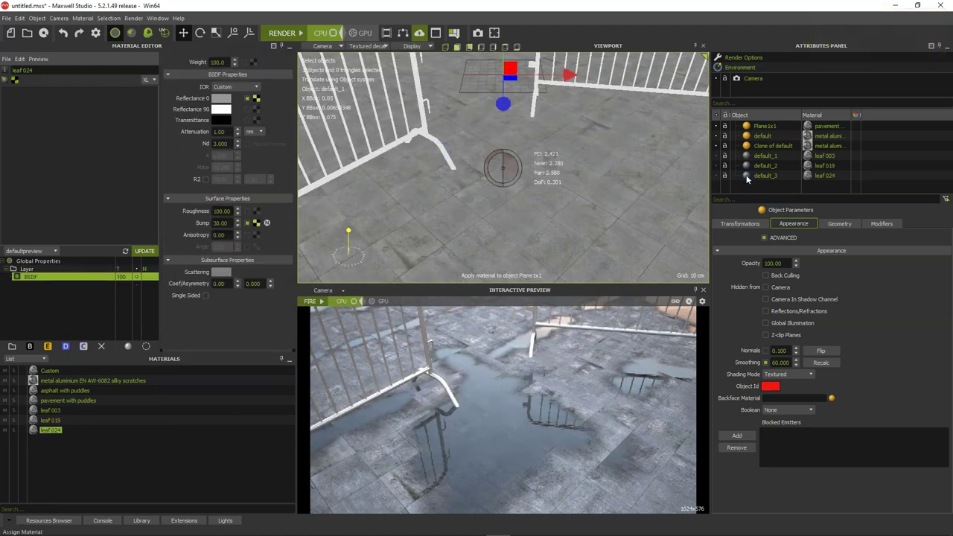
click(748, 179)
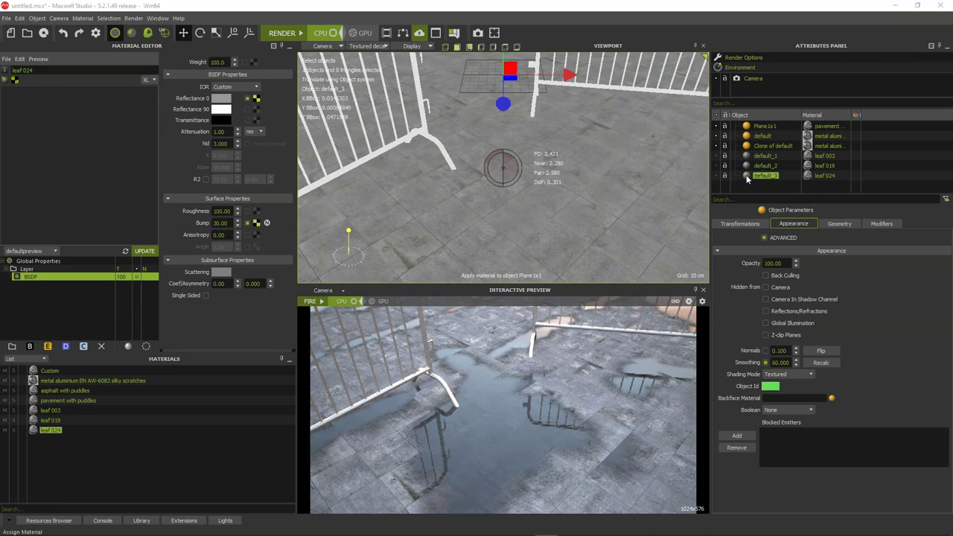
Step: Add a MaxwellScatter modifier to Plane1x1 and set its density to 5 units/m2
click(748, 127)
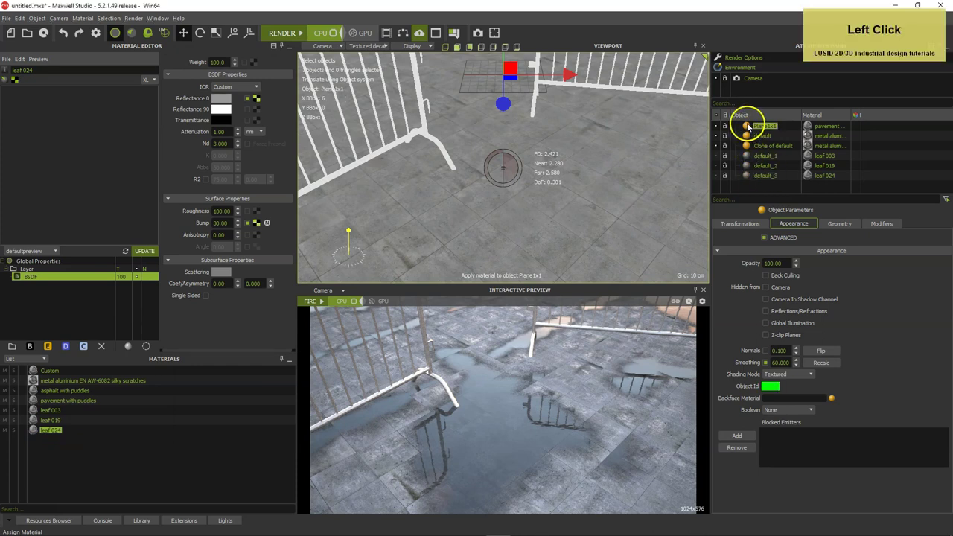
click(882, 223)
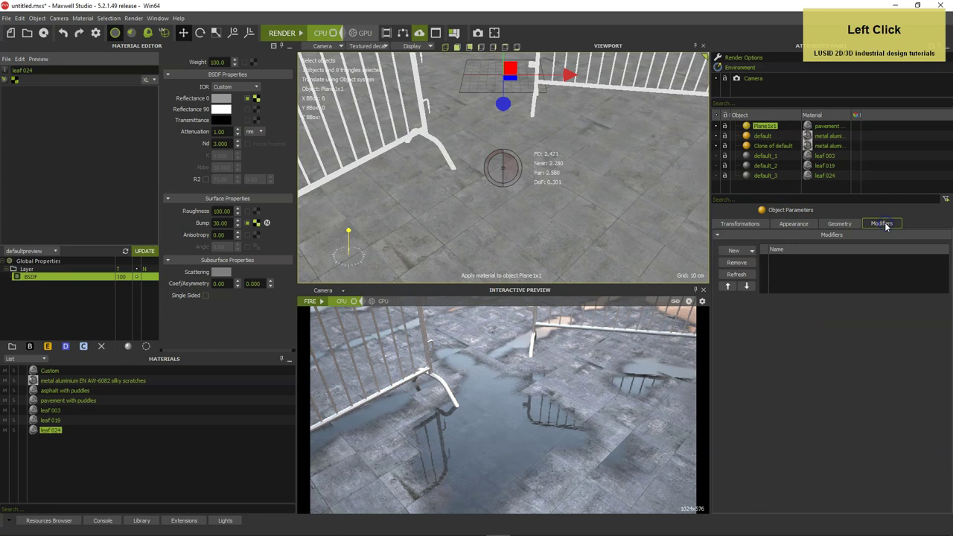
click(737, 250)
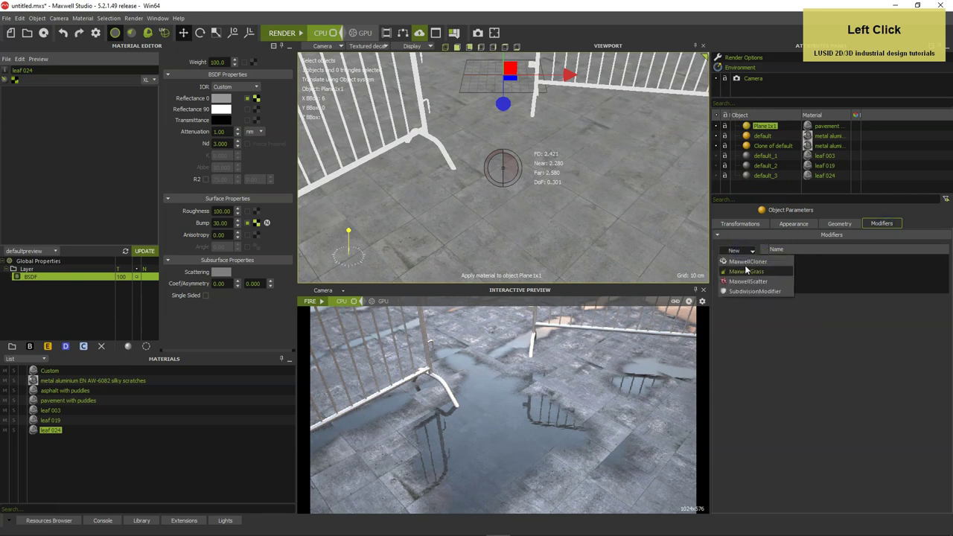
click(752, 281)
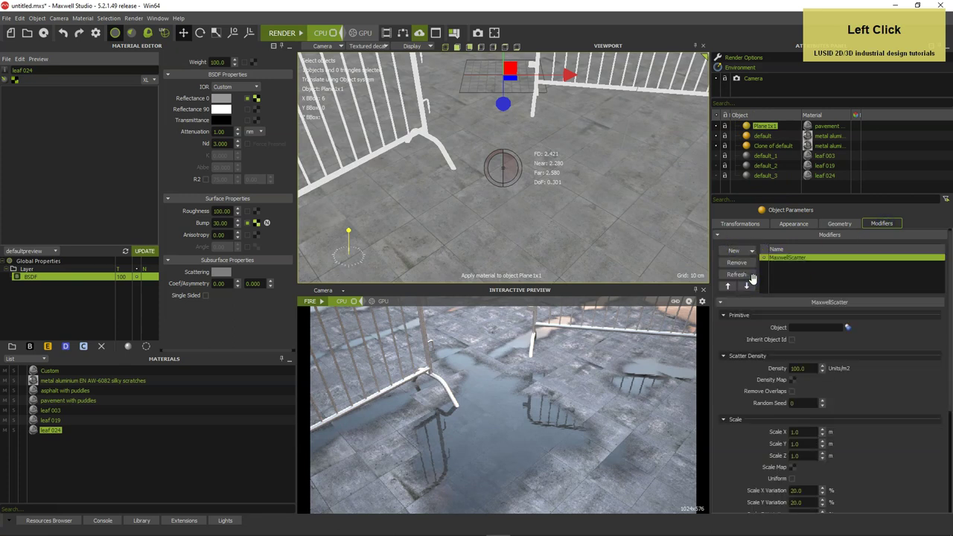
drag(814, 367, 777, 370)
text(5)
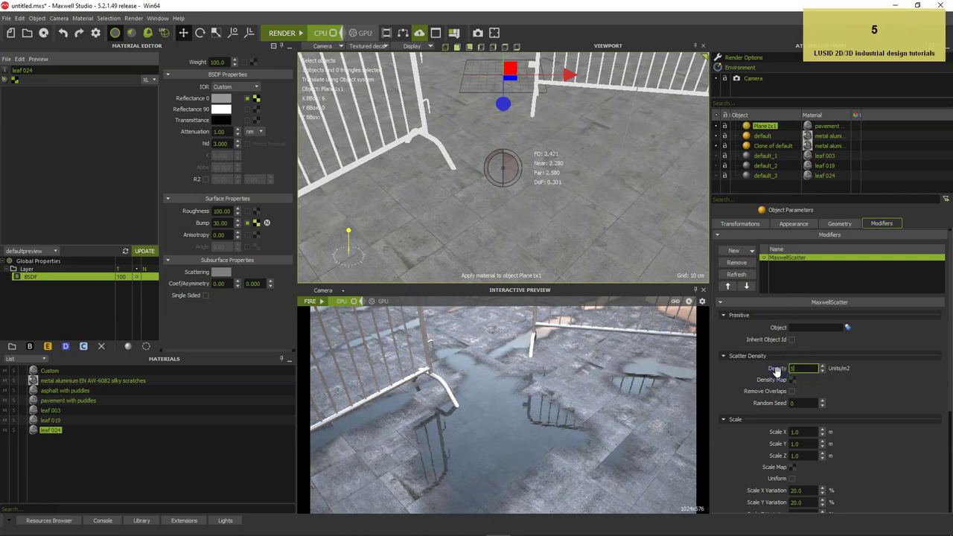
key(Return)
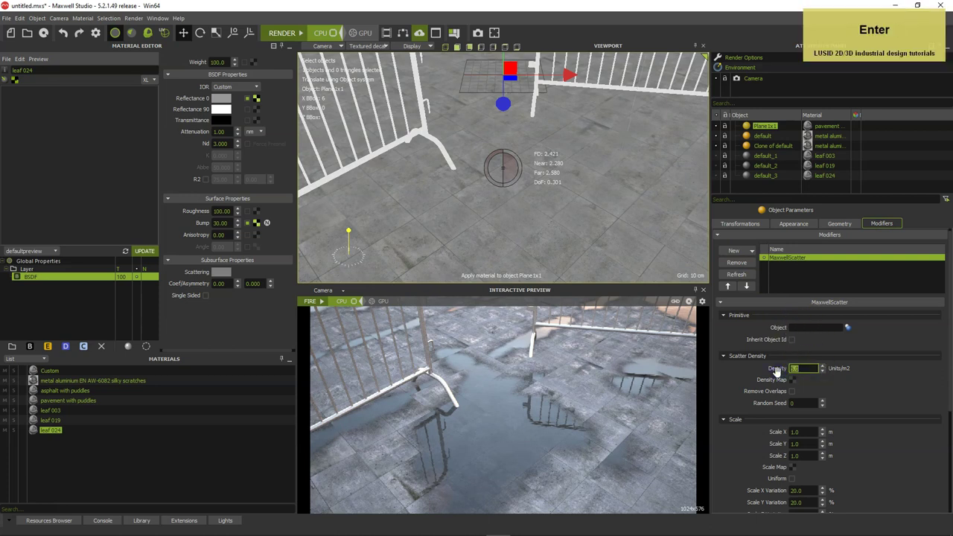
Step: Choose default_1 as the object scattered by the MaxwellScatter modifier
click(847, 328)
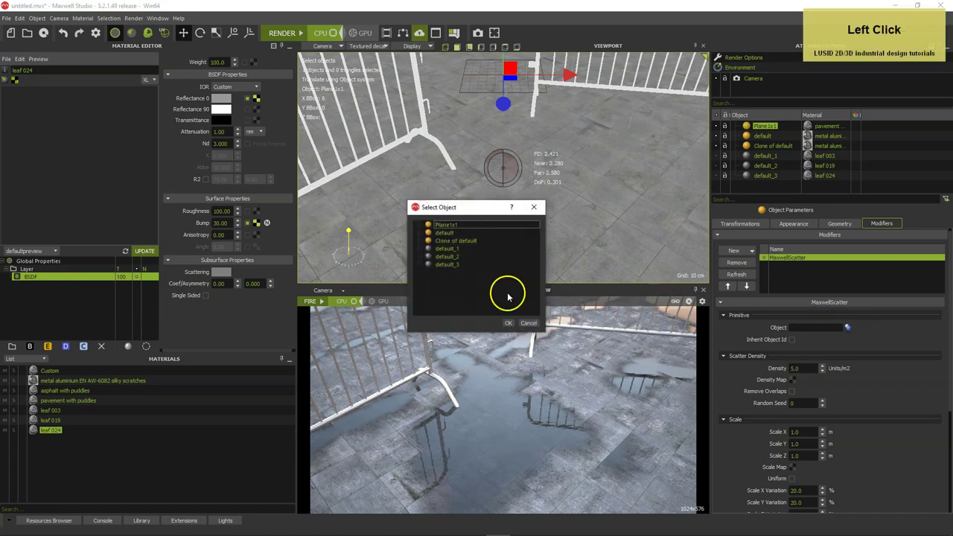
click(451, 249)
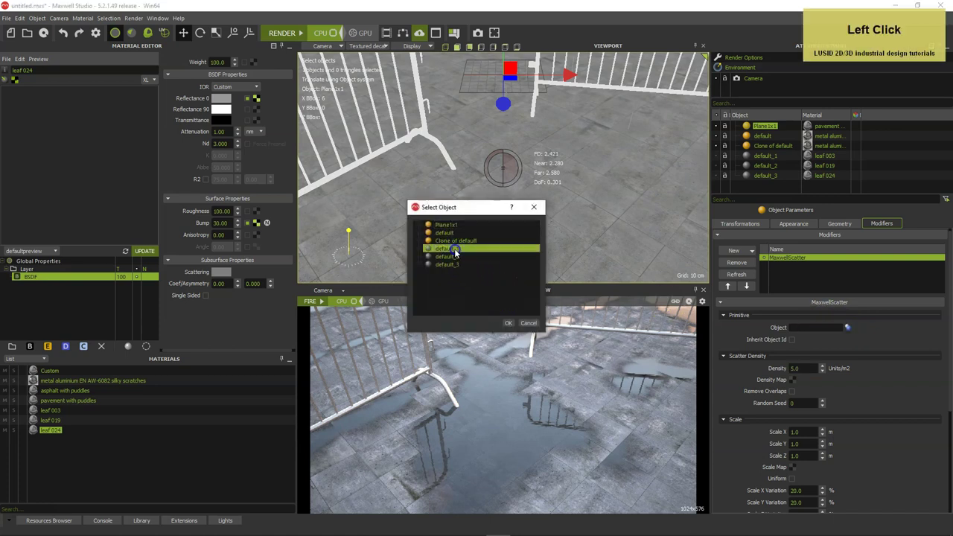
click(509, 323)
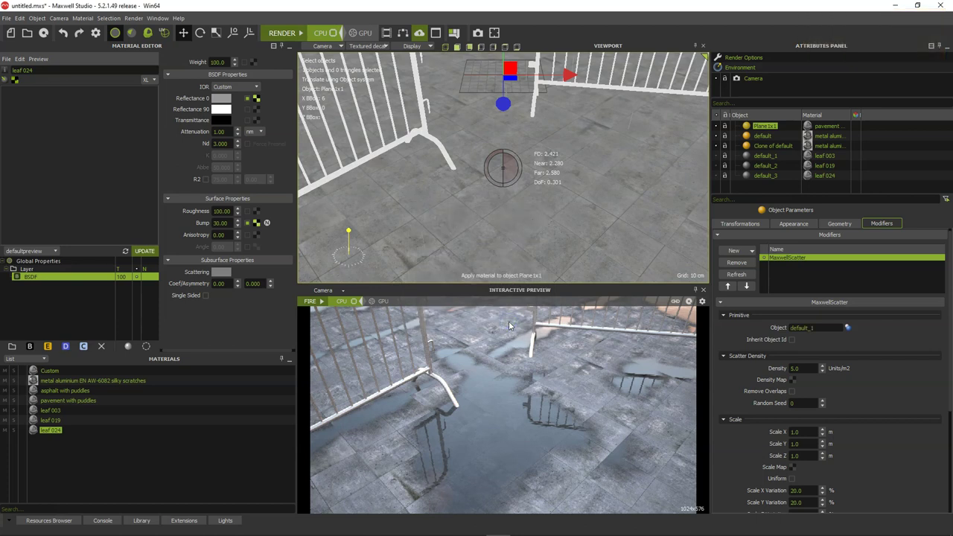
Step: Load concrete-13_Water.png from the Textures folder as the scatter modifier's density map
click(795, 380)
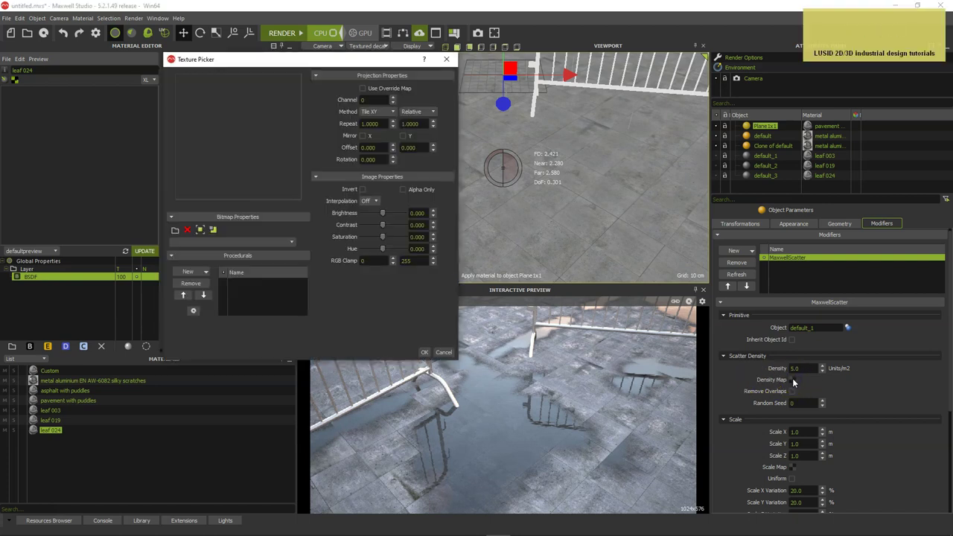
click(175, 232)
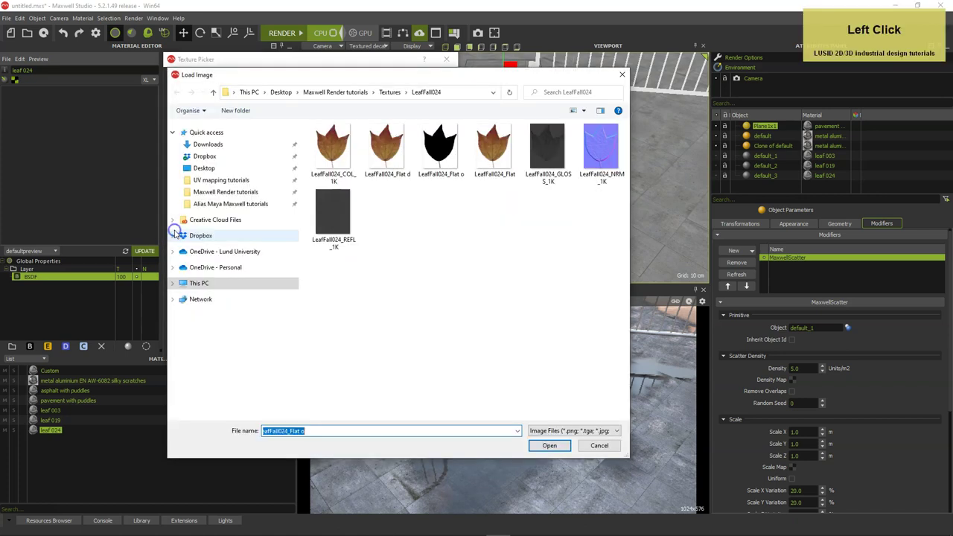
click(388, 93)
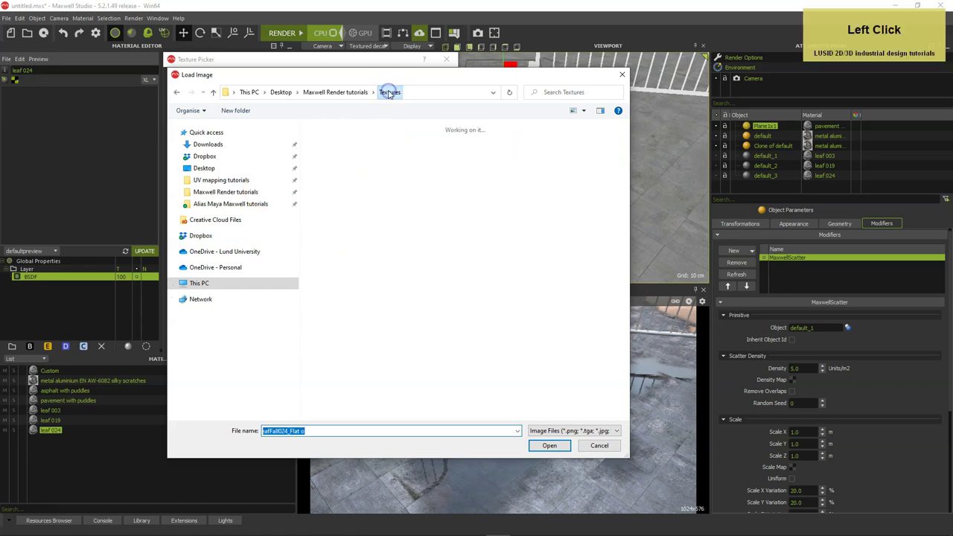
drag(625, 141, 612, 224)
click(396, 253)
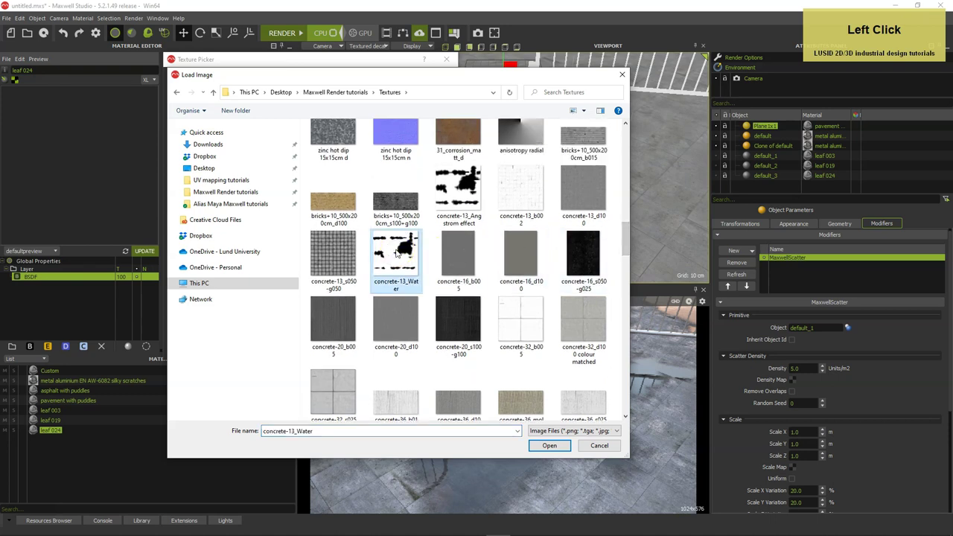
double_click(396, 254)
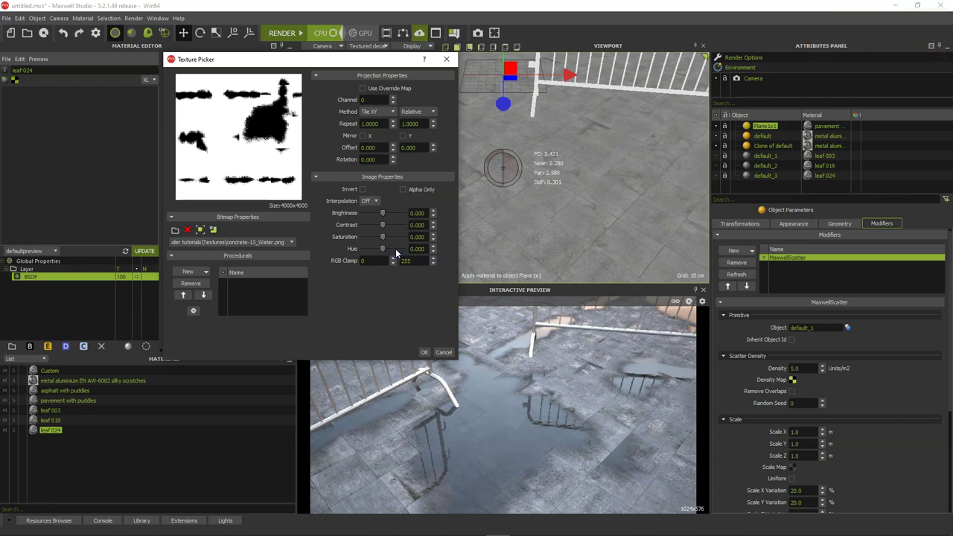
Step: Set the density map's tiling units to Meters with a repeat of 4 in both directions and accept the texture
click(412, 114)
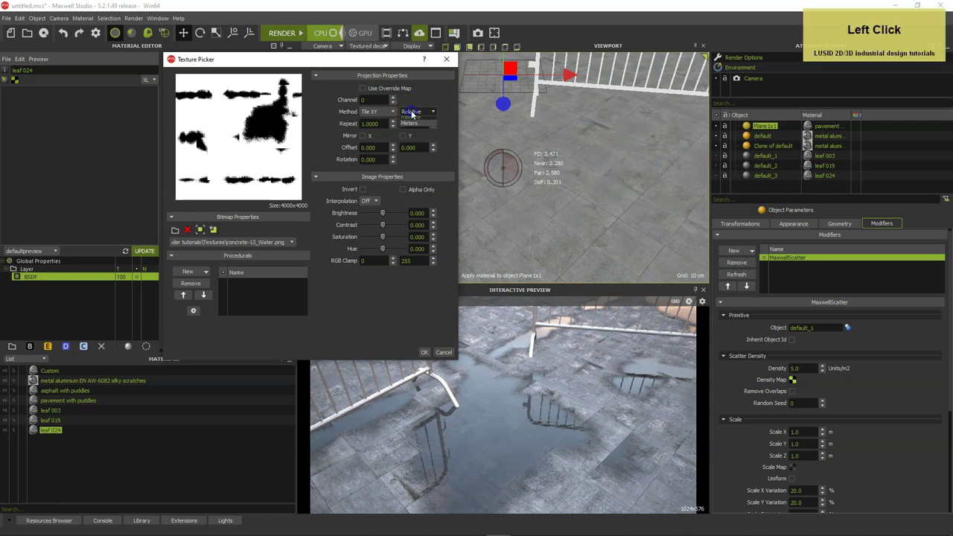
click(407, 128)
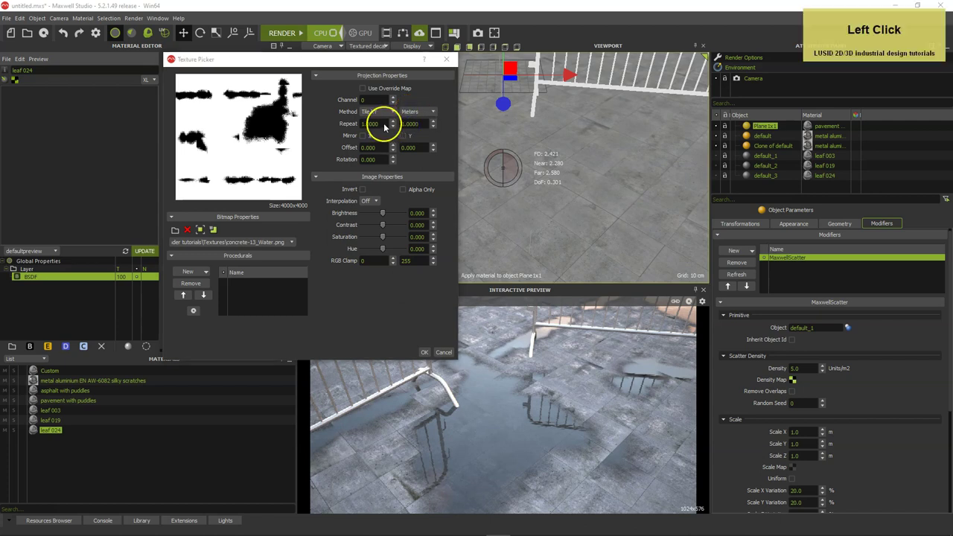
click(453, 295)
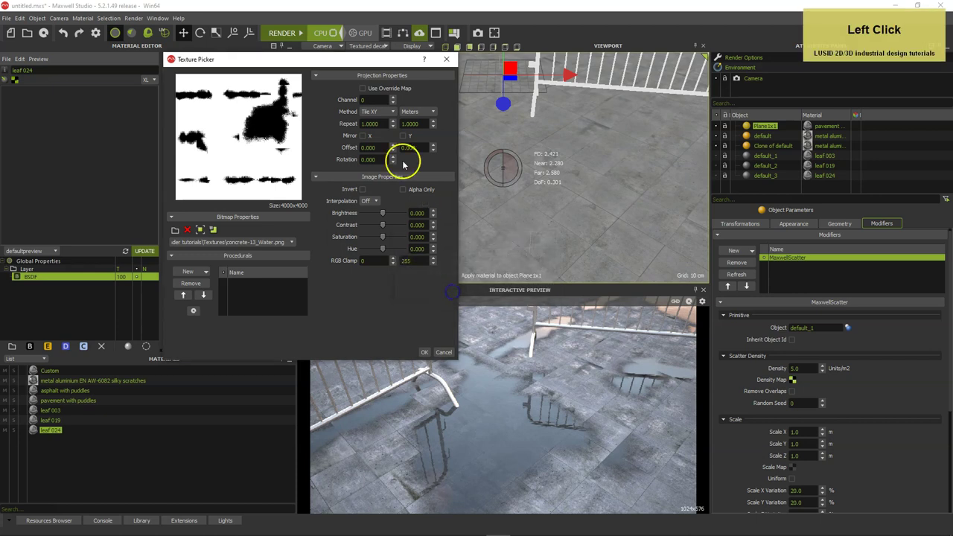
click(382, 124)
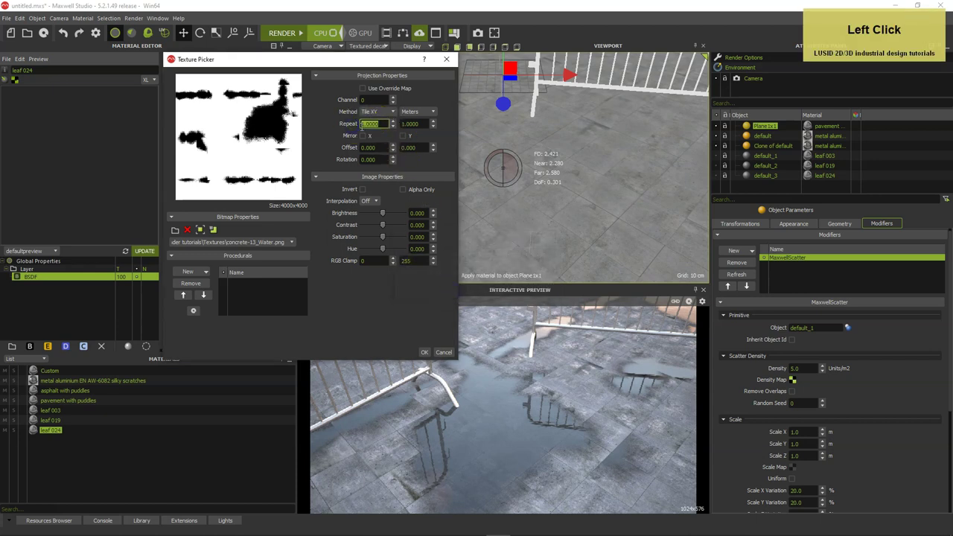
text(4)
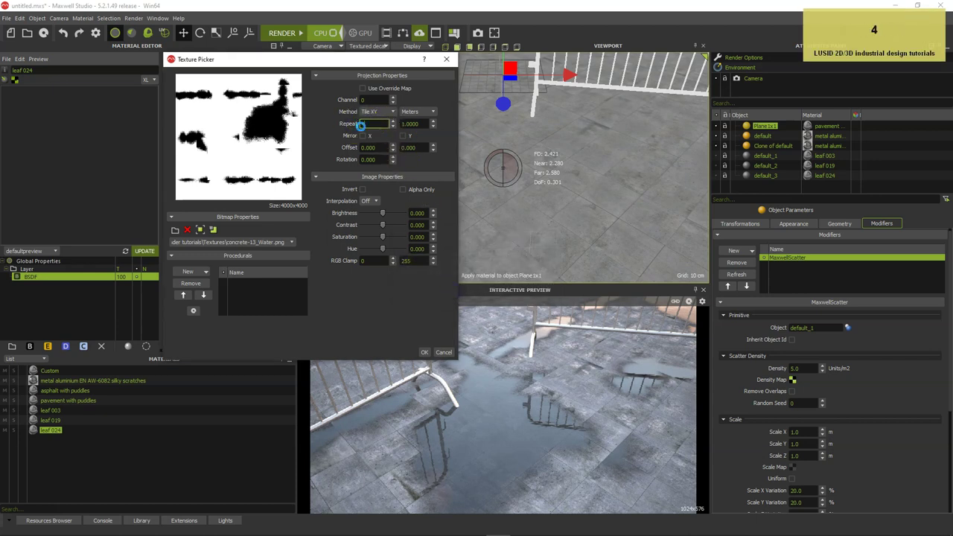
key(Tab)
text(4)
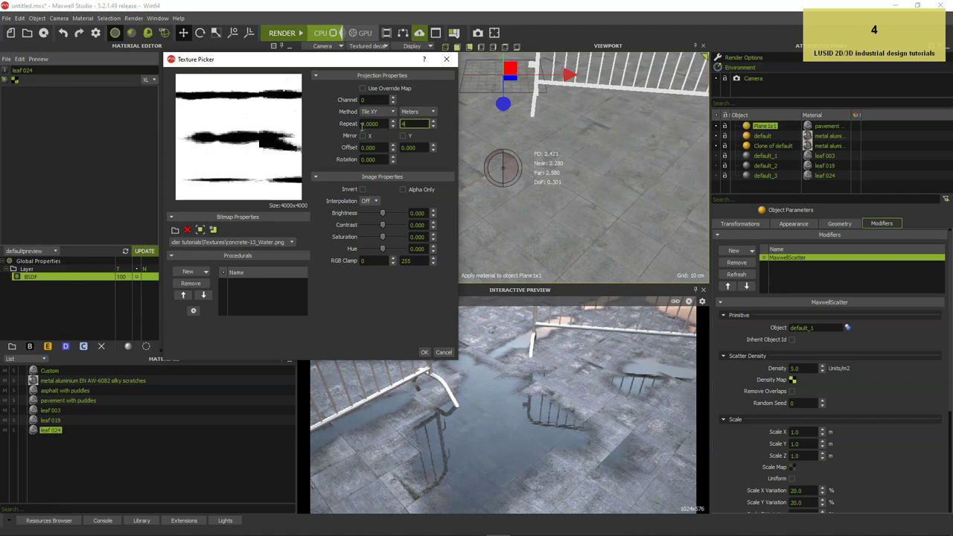
click(445, 159)
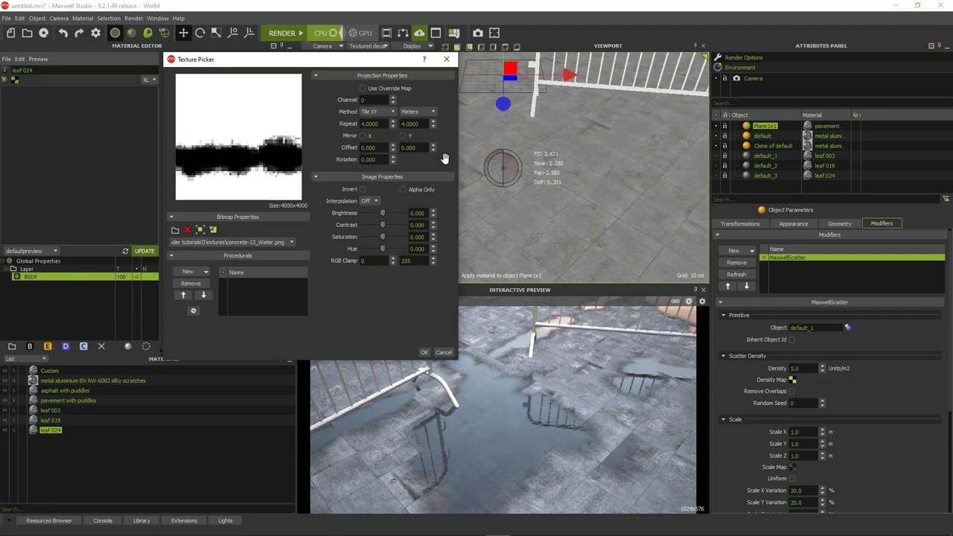
click(424, 354)
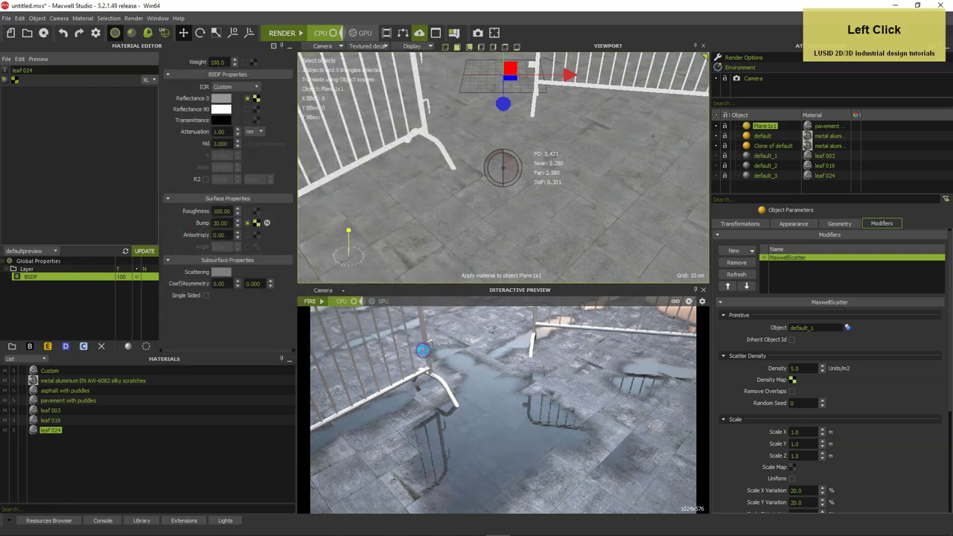
Step: Enable uniform scaling for the scatter and set its X, Y and Z scale variation to 25%
drag(946, 359, 948, 417)
click(793, 387)
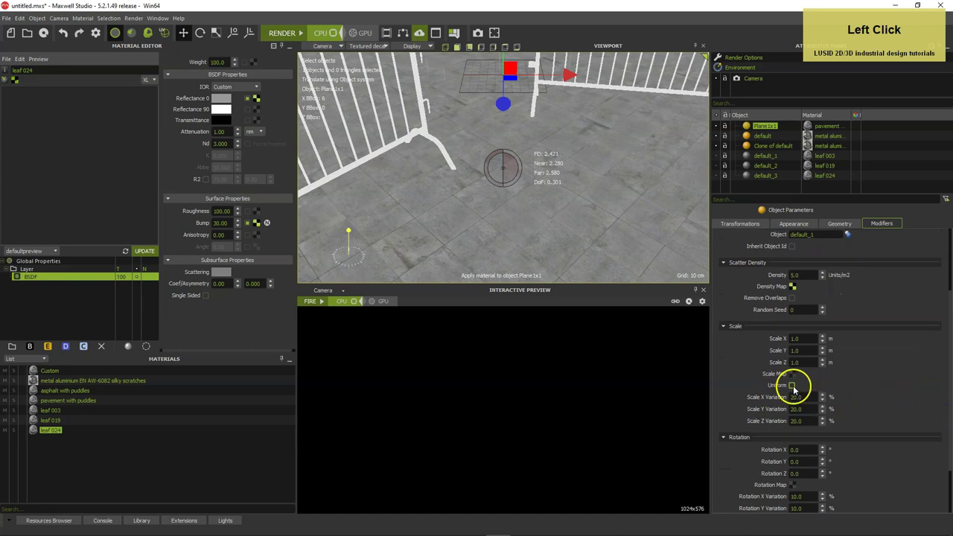
drag(808, 397, 780, 400)
text(2)
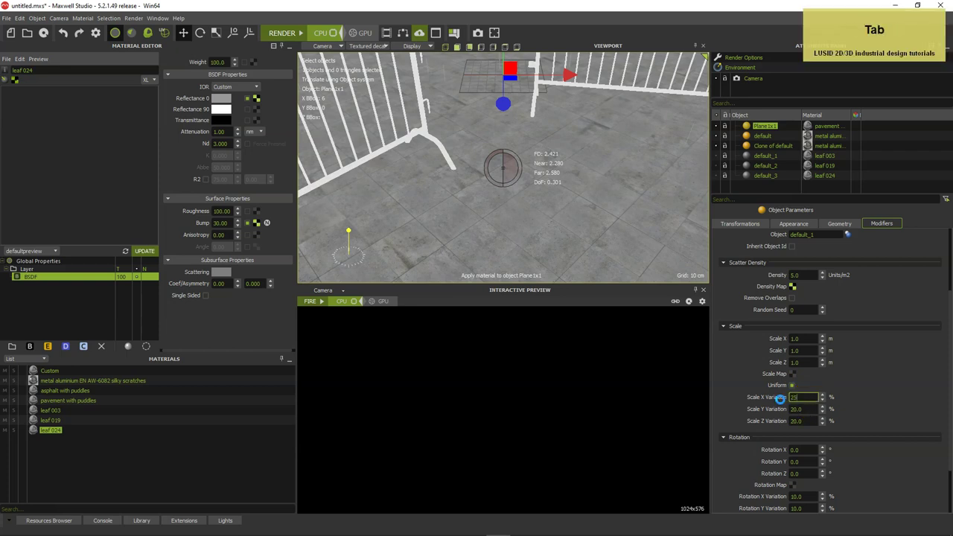
text(5)
key(Tab)
key(Tab)
text(25)
key(Tab)
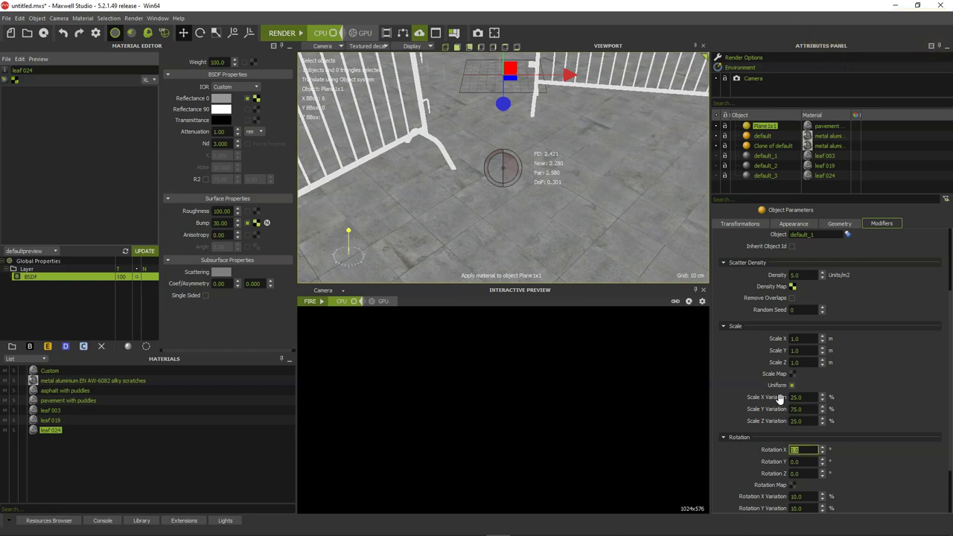
Step: Set the scatter's Y rotation to 360° and its Y rotation variation to 100%
scroll(861, 391, down, 3)
click(811, 400)
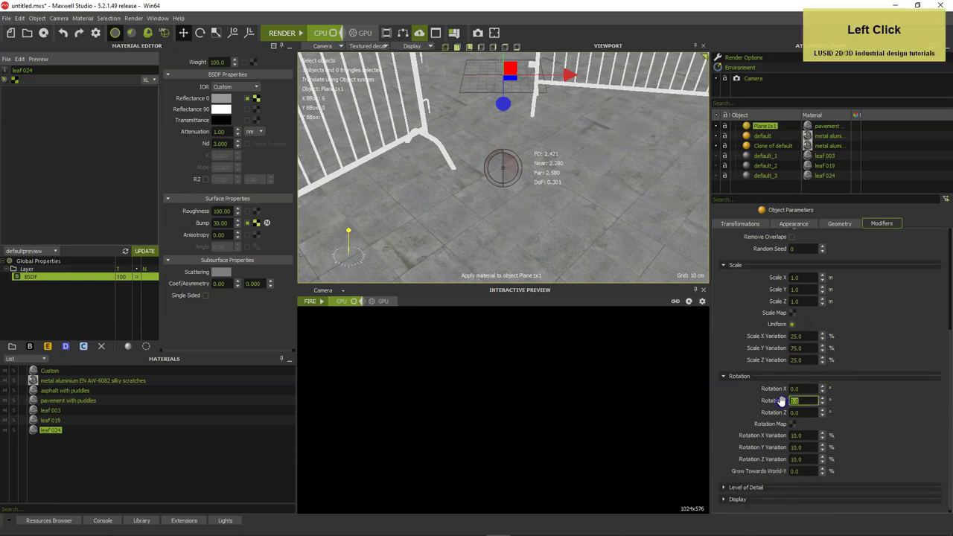
text(360)
key(Return)
click(796, 448)
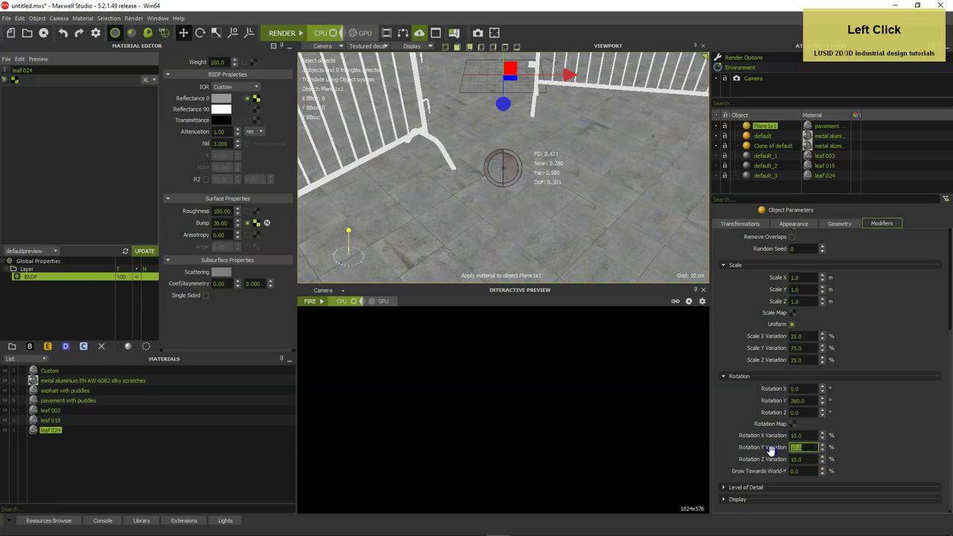
text(100)
key(Return)
click(840, 412)
scroll(850, 411, up, 5)
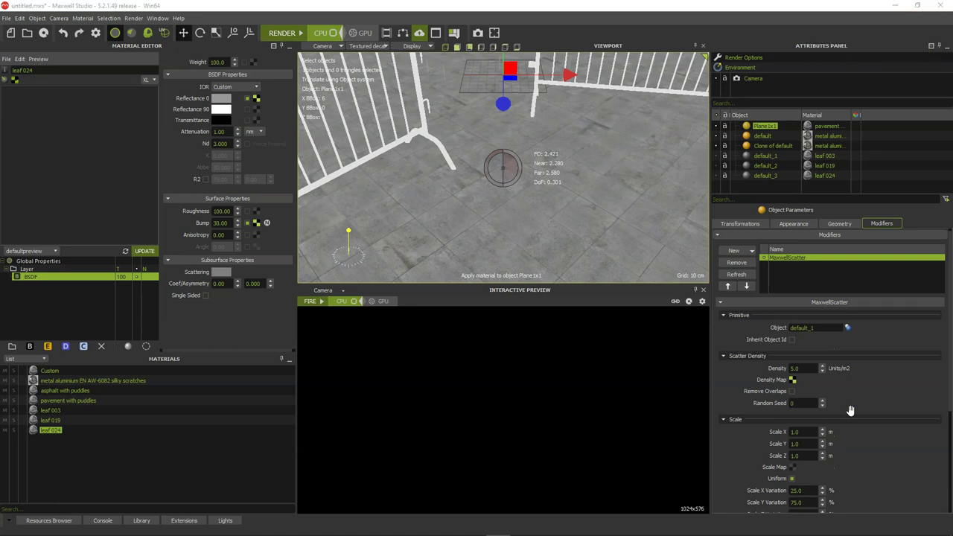
Step: Duplicate the MaxwellScatter modifier on Plane1x1 and set the copy's density to 10 units/m2
right_click(813, 259)
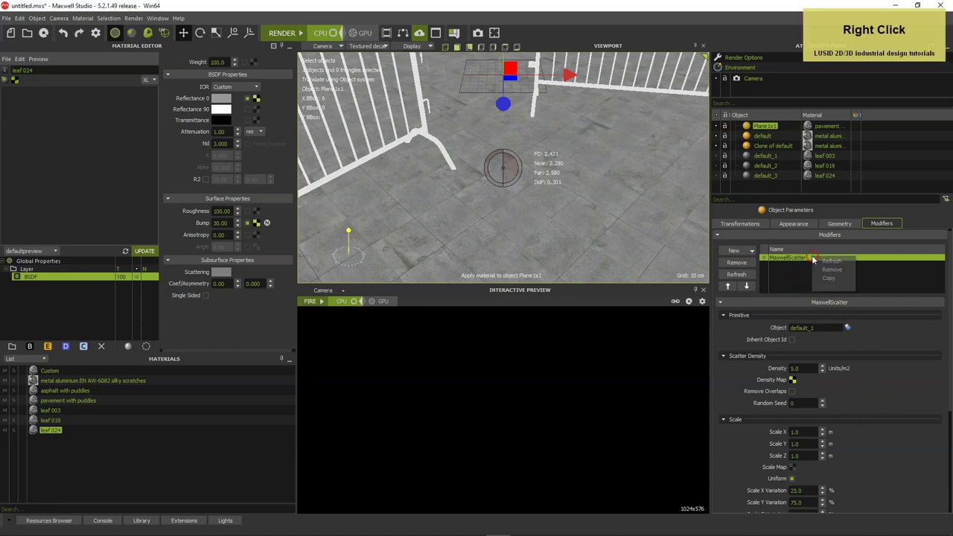
click(827, 280)
click(791, 368)
key(Return)
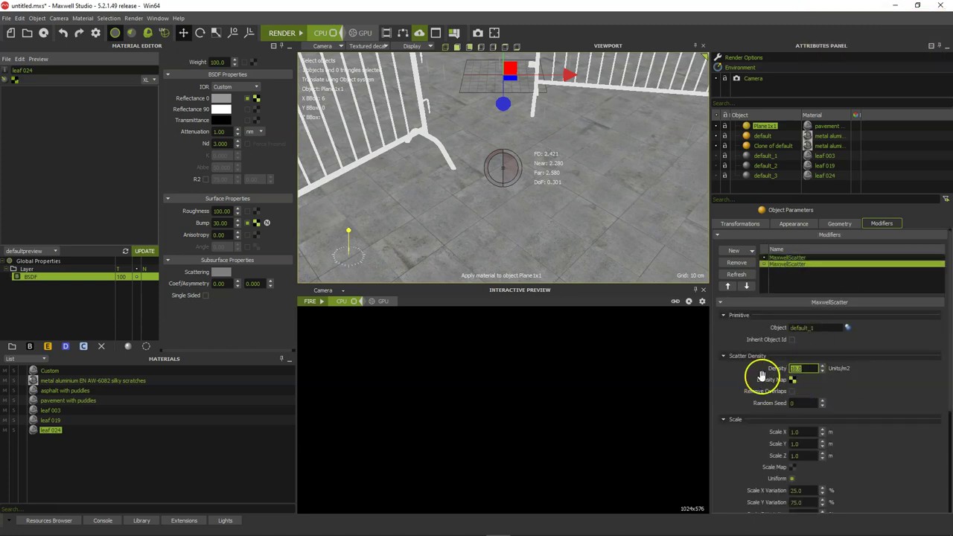
Step: Choose default_2 as the second scatter modifier's object and set its random seed to 1
click(848, 327)
click(464, 258)
click(509, 323)
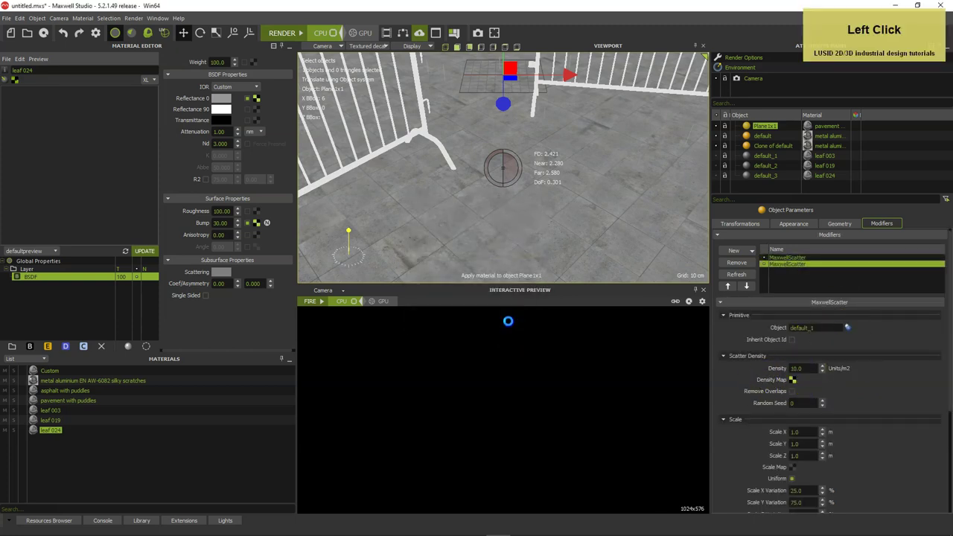
click(822, 400)
key(Tab)
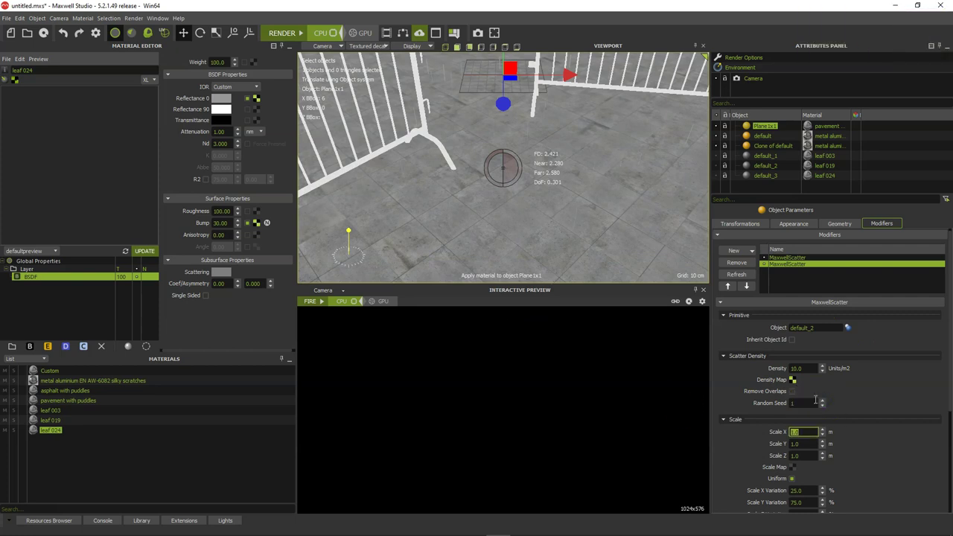
Step: Duplicate the second MaxwellScatter modifier and set the third one's density to 20 units/m2
right_click(791, 264)
click(802, 277)
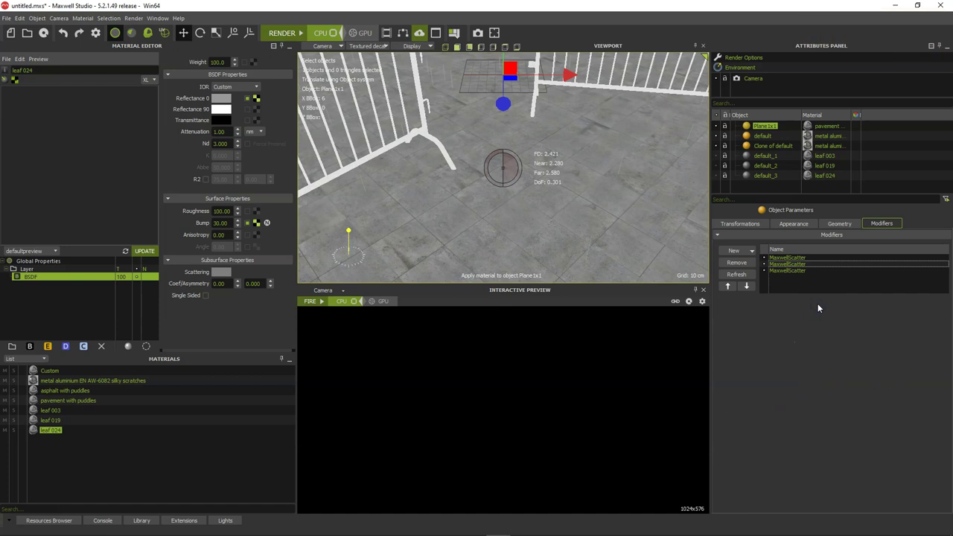
click(809, 270)
click(777, 369)
text(20)
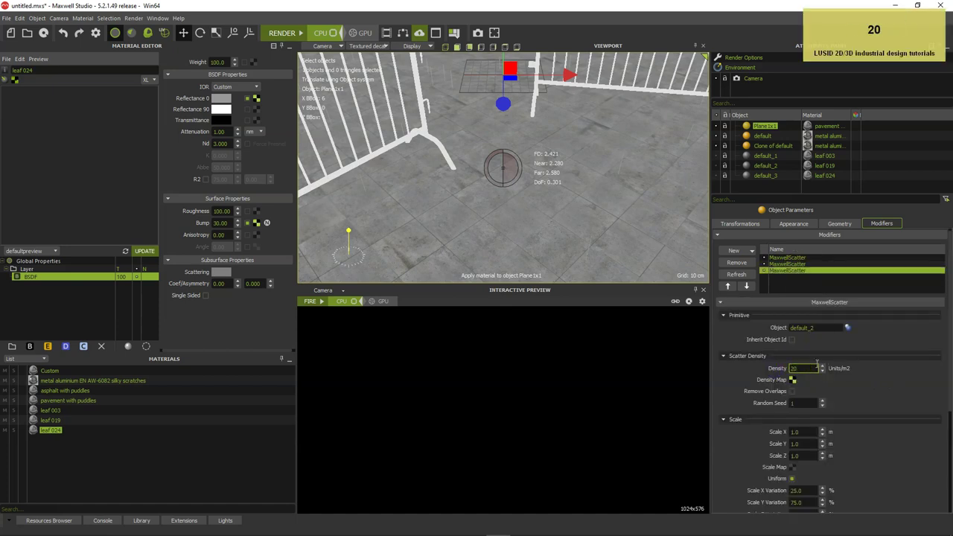
Step: Choose default_3 as the third scatter modifier's object and set its random seed to 2
click(848, 328)
click(510, 324)
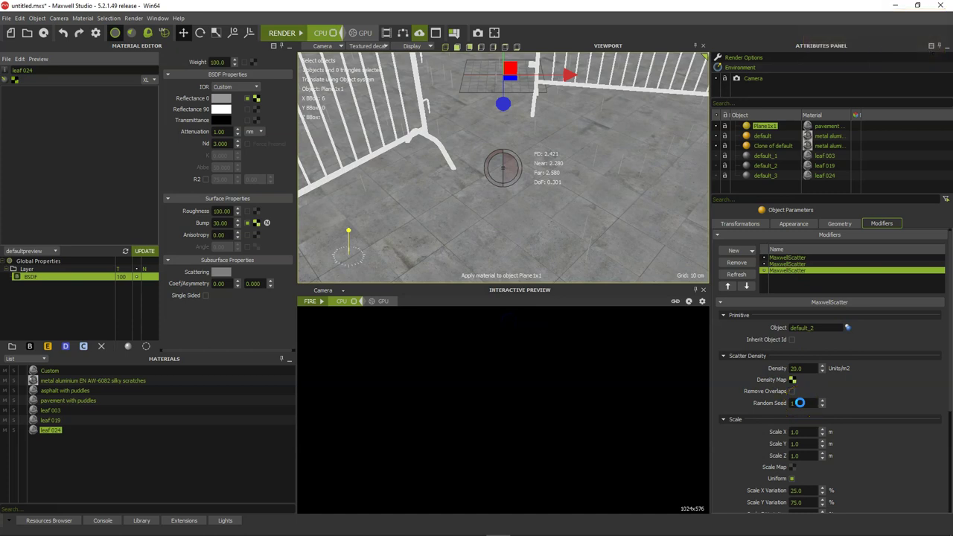
click(803, 403)
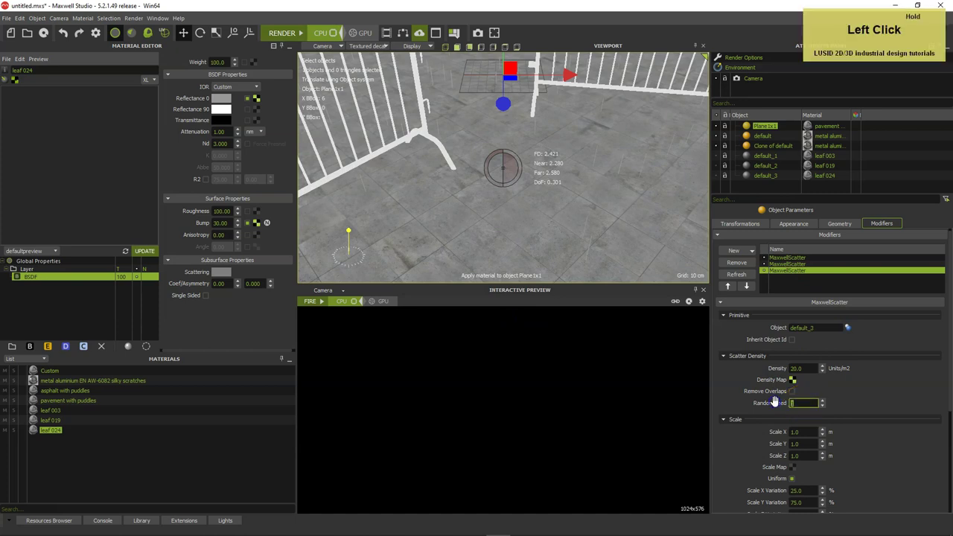
text(2)
key(Return)
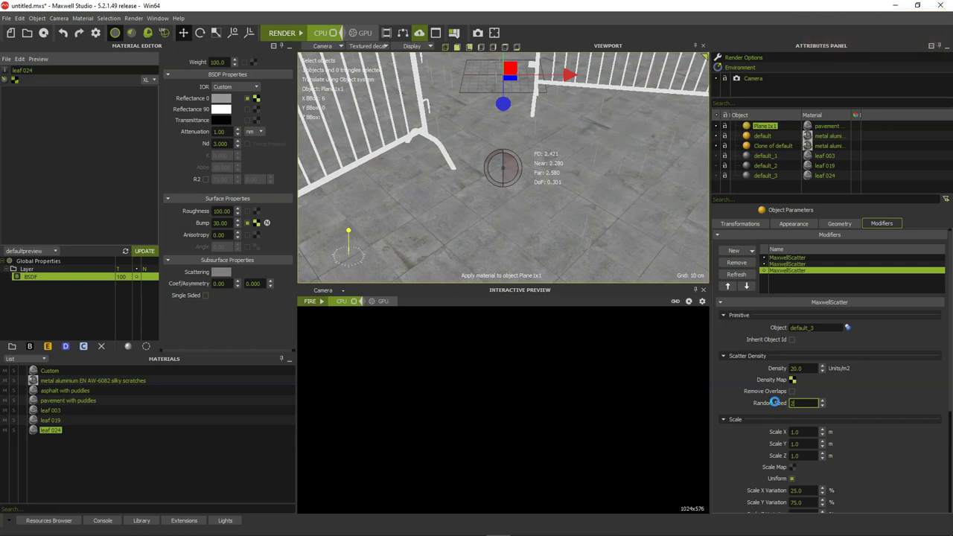
click(826, 388)
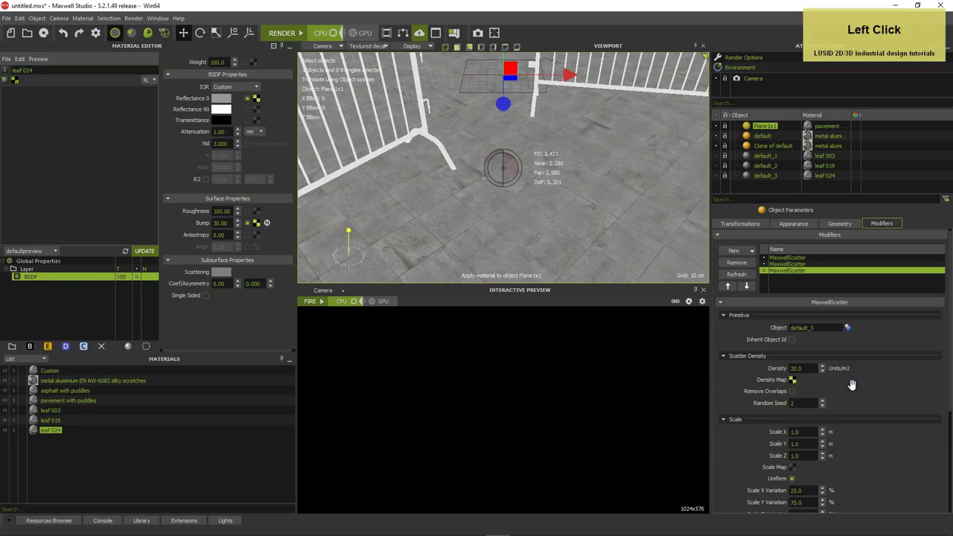
Step: Run the interactive preview to check the scattered leaves on the pavement, and stop it
click(316, 301)
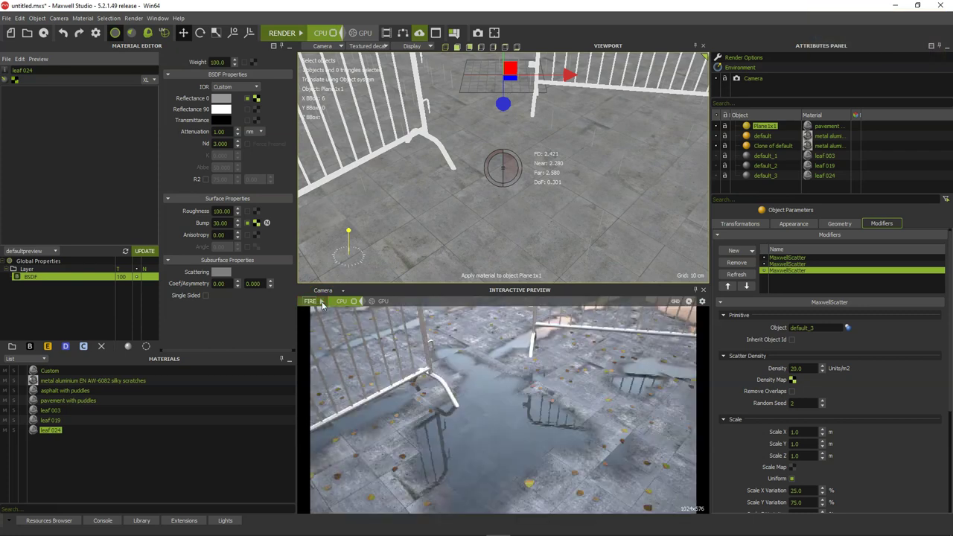
click(321, 303)
Step: Render the scene in Maxwell Render, overwriting the existing default.png, and stop the render early
click(283, 35)
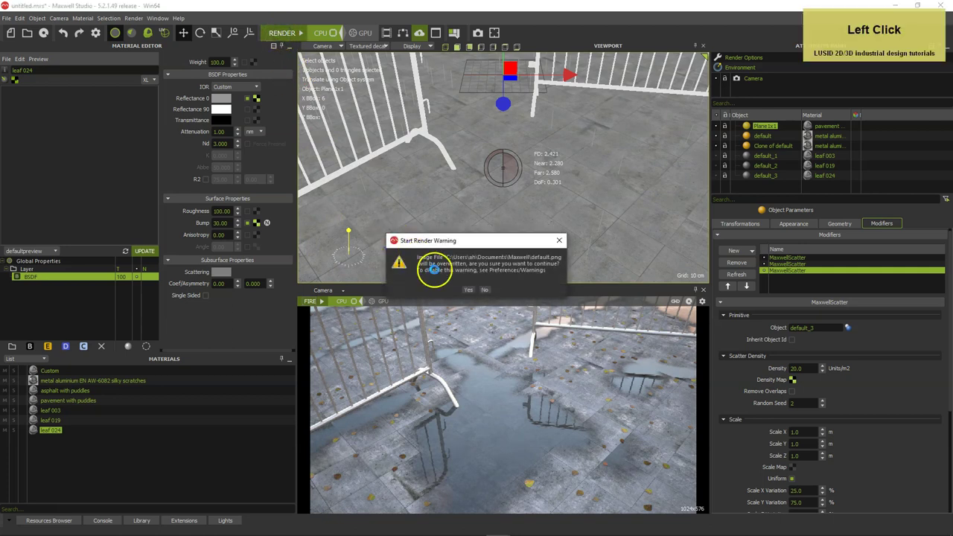
click(469, 289)
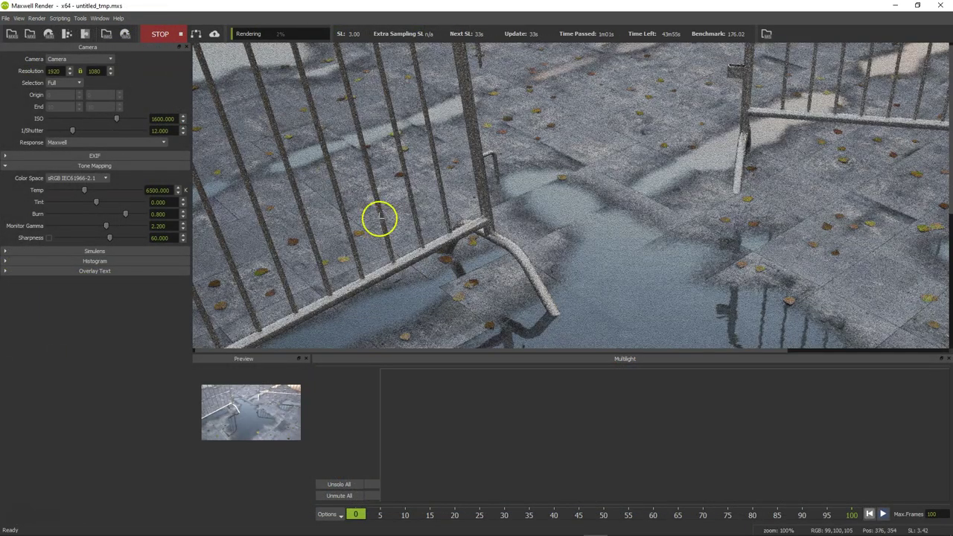
click(160, 35)
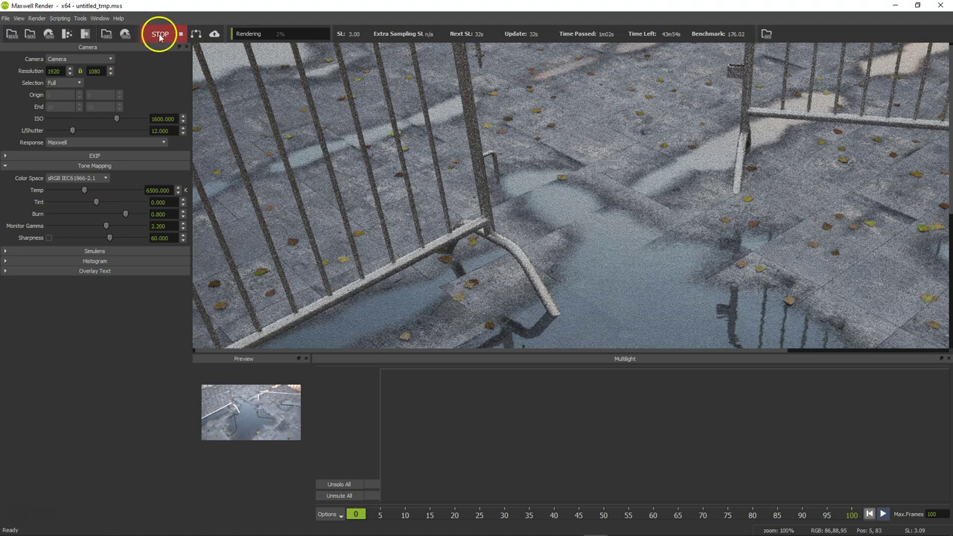
key(alt)
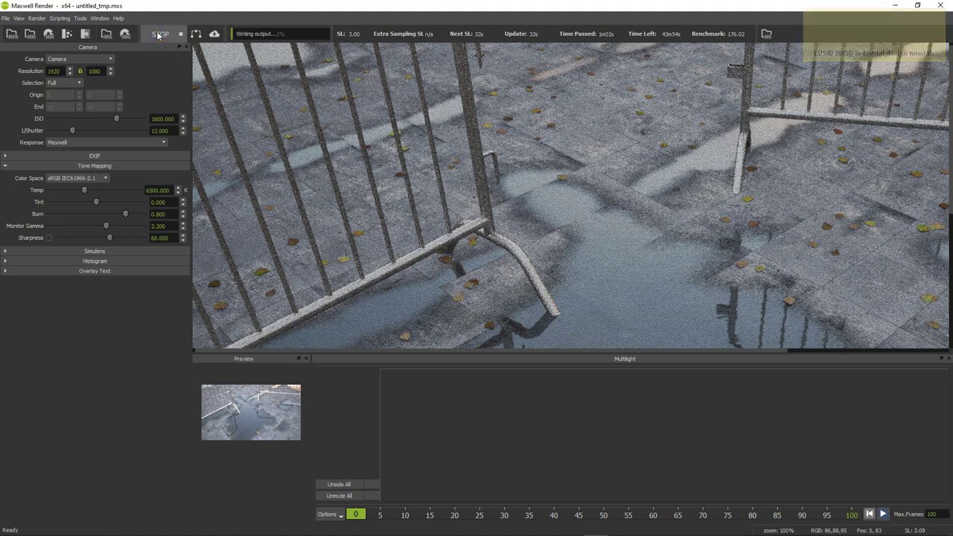